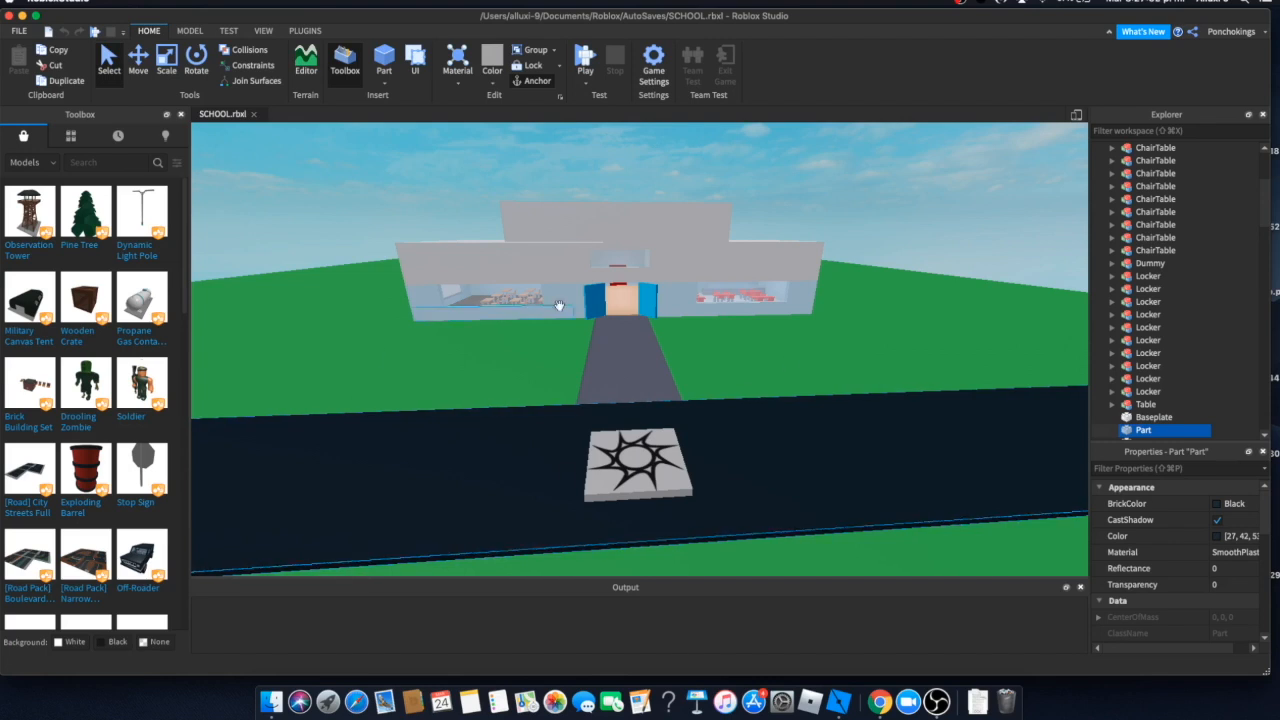
- Insert an R15 Block Rig into the school scene with the Rig Builder plugin
{"action": "left_click", "coordinate": [949, 241]}
{"action": "right_click_drag", "start_coordinate": [949, 241], "coordinate": [949, 241]}
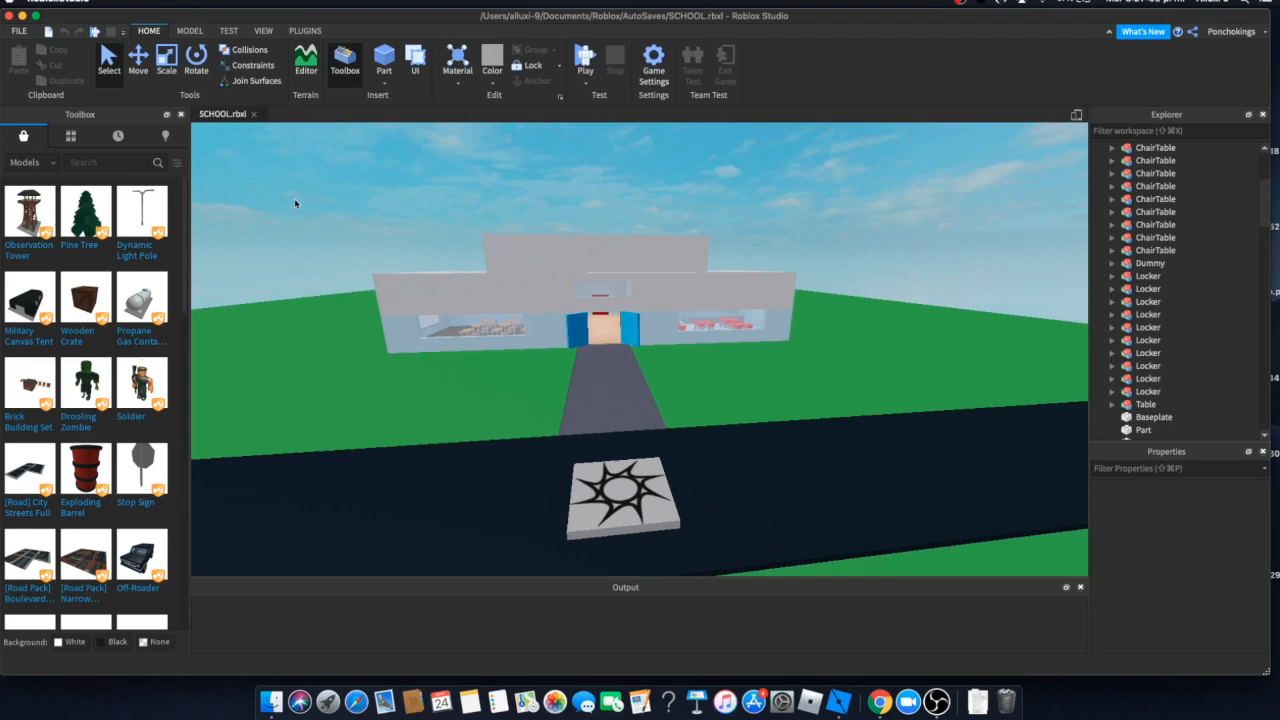
{"action": "left_click", "coordinate": [305, 31]}
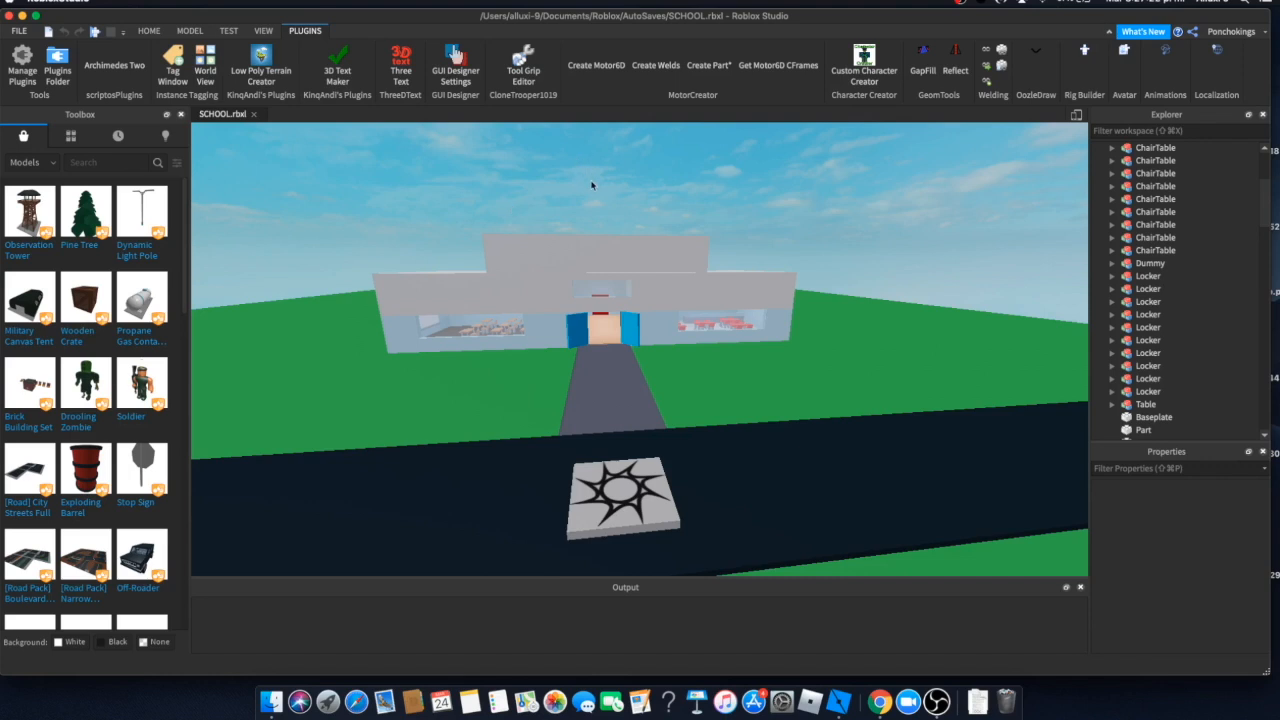
{"action": "left_click", "coordinate": [1087, 55]}
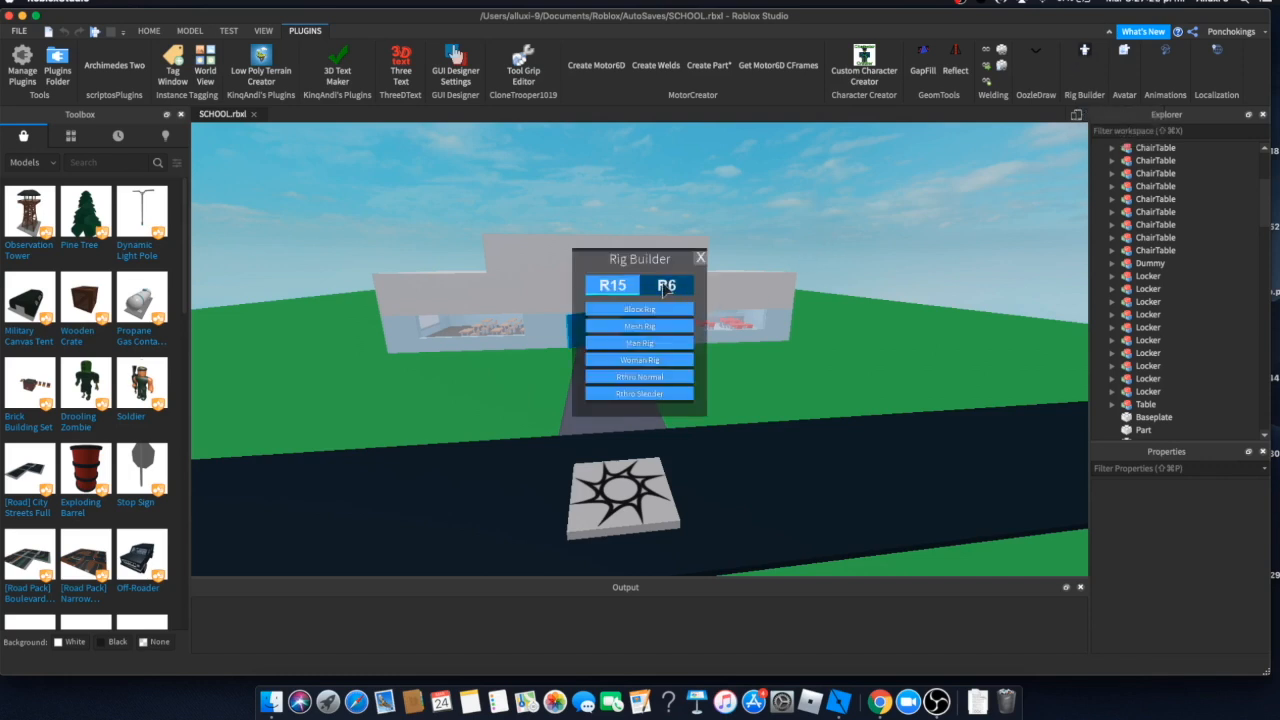
{"action": "left_click", "coordinate": [664, 287]}
{"action": "left_click", "coordinate": [627, 288]}
{"action": "left_click", "coordinate": [650, 290]}
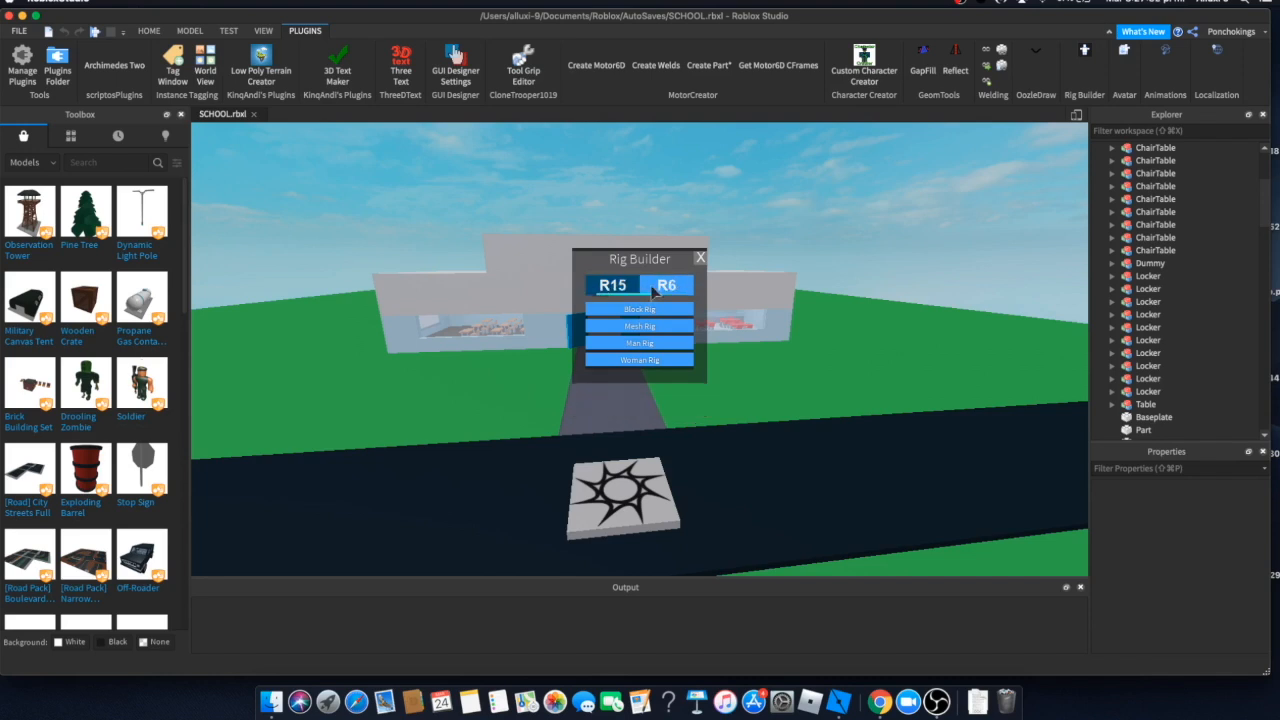
{"action": "left_click", "coordinate": [630, 292]}
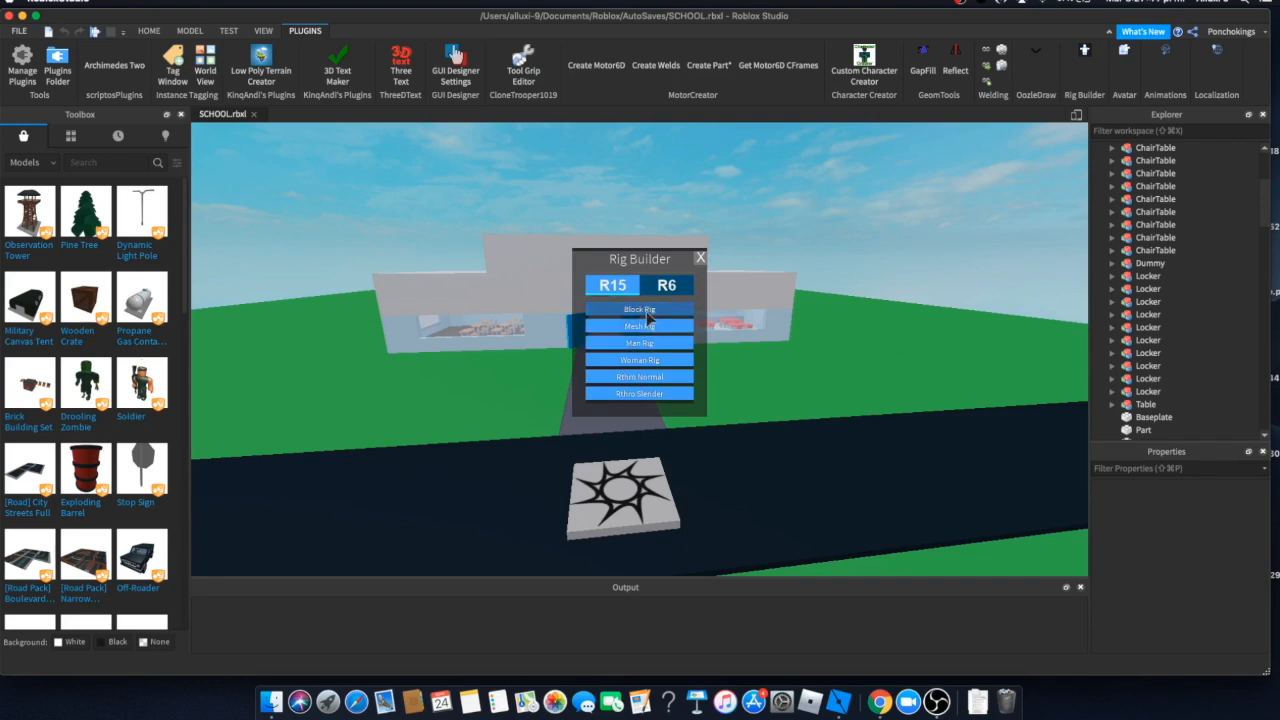
{"action": "left_click", "coordinate": [646, 313]}
- Place the new dummy on the grass beside the path to the school entrance
{"action": "scroll", "coordinate": [657, 354], "scroll_direction": "up", "scroll_amount": 3}
{"action": "left_click_drag", "start_coordinate": [657, 354], "coordinate": [722, 308]}
{"action": "scroll", "coordinate": [757, 310], "scroll_direction": "up", "scroll_amount": 5}
{"action": "key", "text": "f"}
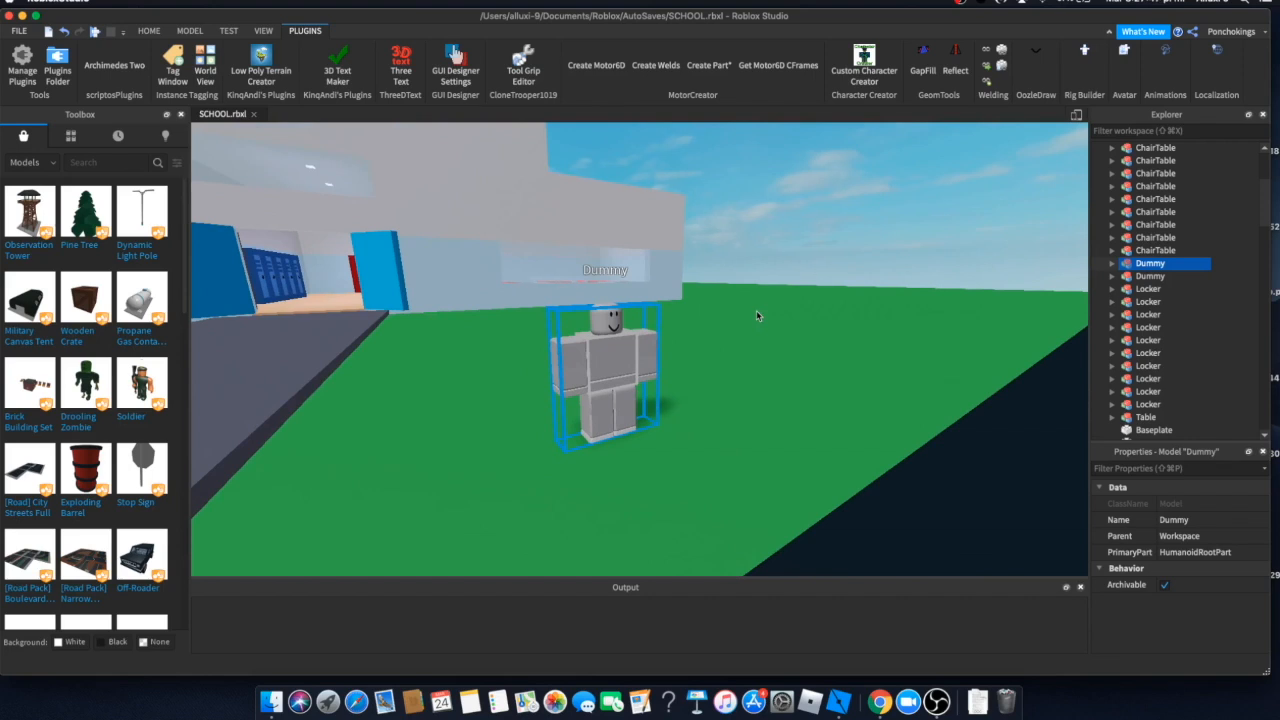
- Move the dummy slightly farther across the grass toward the school building
{"action": "right_click_drag", "start_coordinate": [757, 315], "coordinate": [758, 316]}
{"action": "left_click", "coordinate": [758, 315]}
{"action": "scroll", "coordinate": [758, 315], "scroll_direction": "up", "scroll_amount": 3}
{"action": "scroll", "coordinate": [758, 316], "scroll_direction": "down", "scroll_amount": 3}
{"action": "scroll", "coordinate": [758, 316], "scroll_direction": "up", "scroll_amount": 3}
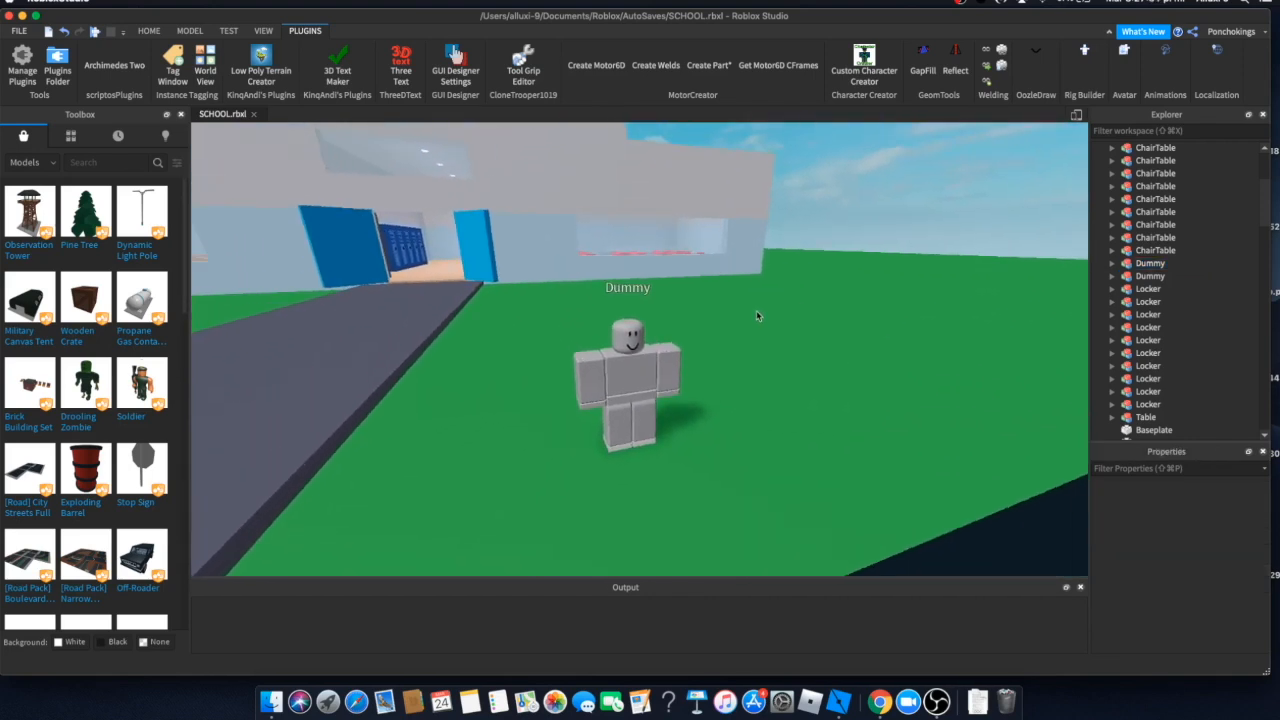
{"action": "scroll", "coordinate": [758, 316], "scroll_direction": "down", "scroll_amount": 3}
{"action": "scroll", "coordinate": [757, 315], "scroll_direction": "up", "scroll_amount": 2}
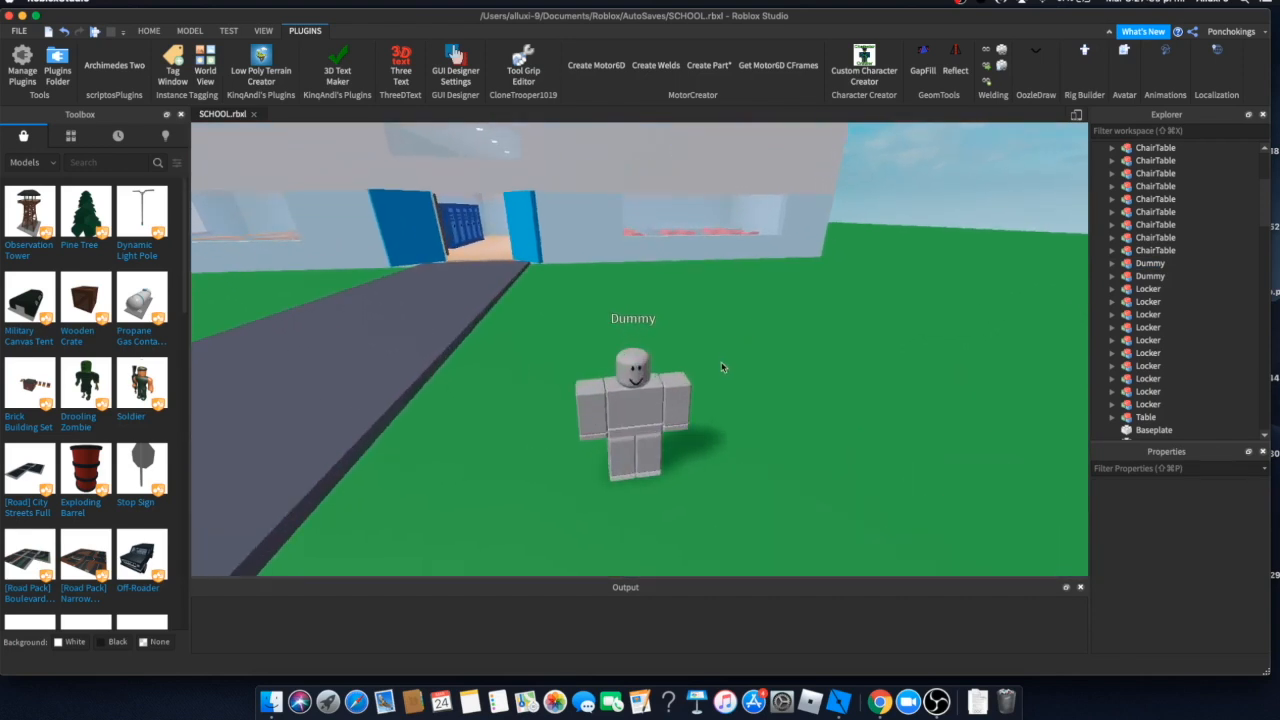
{"action": "left_click", "coordinate": [675, 410]}
{"action": "scroll", "coordinate": [708, 376], "scroll_direction": "down", "scroll_amount": 3}
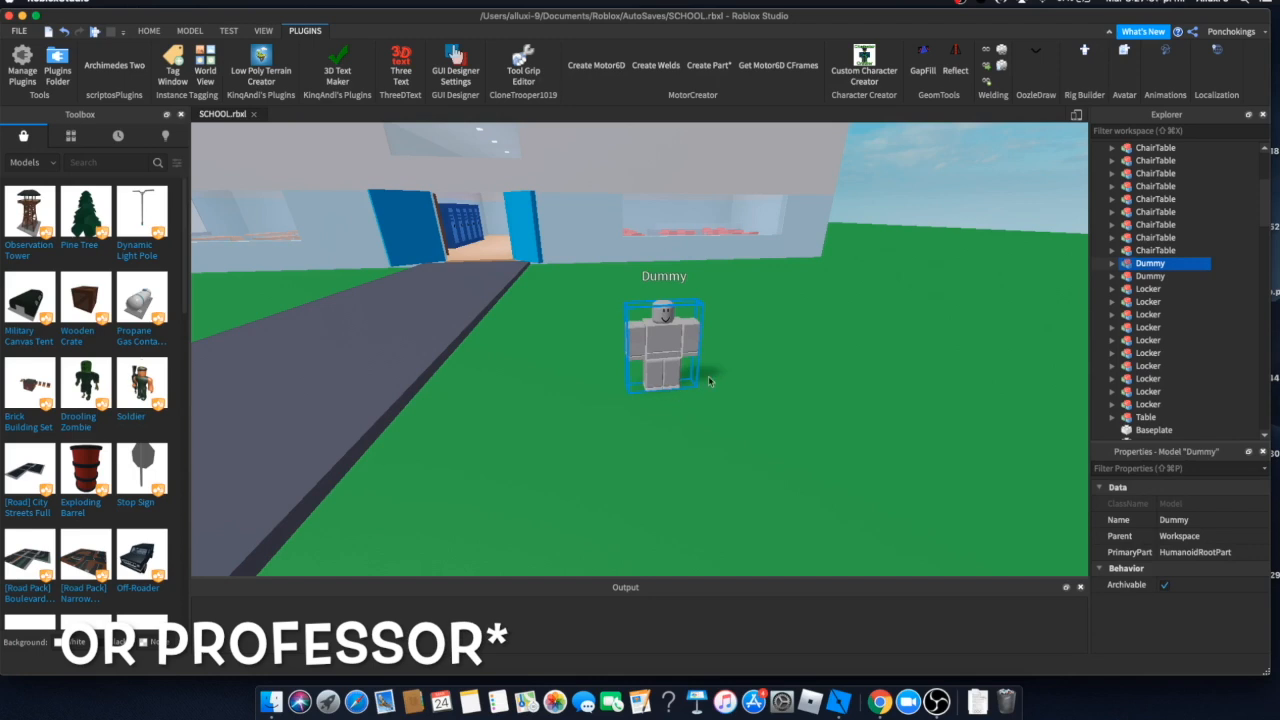
{"action": "mouse_move", "coordinate": [823, 325]}
{"action": "right_mouse_down"}
{"action": "mouse_move", "coordinate": [828, 310]}
{"action": "mouse_move", "coordinate": [823, 326]}
{"action": "right_mouse_up"}
{"action": "scroll", "coordinate": [823, 326], "scroll_direction": "up", "scroll_amount": 2}
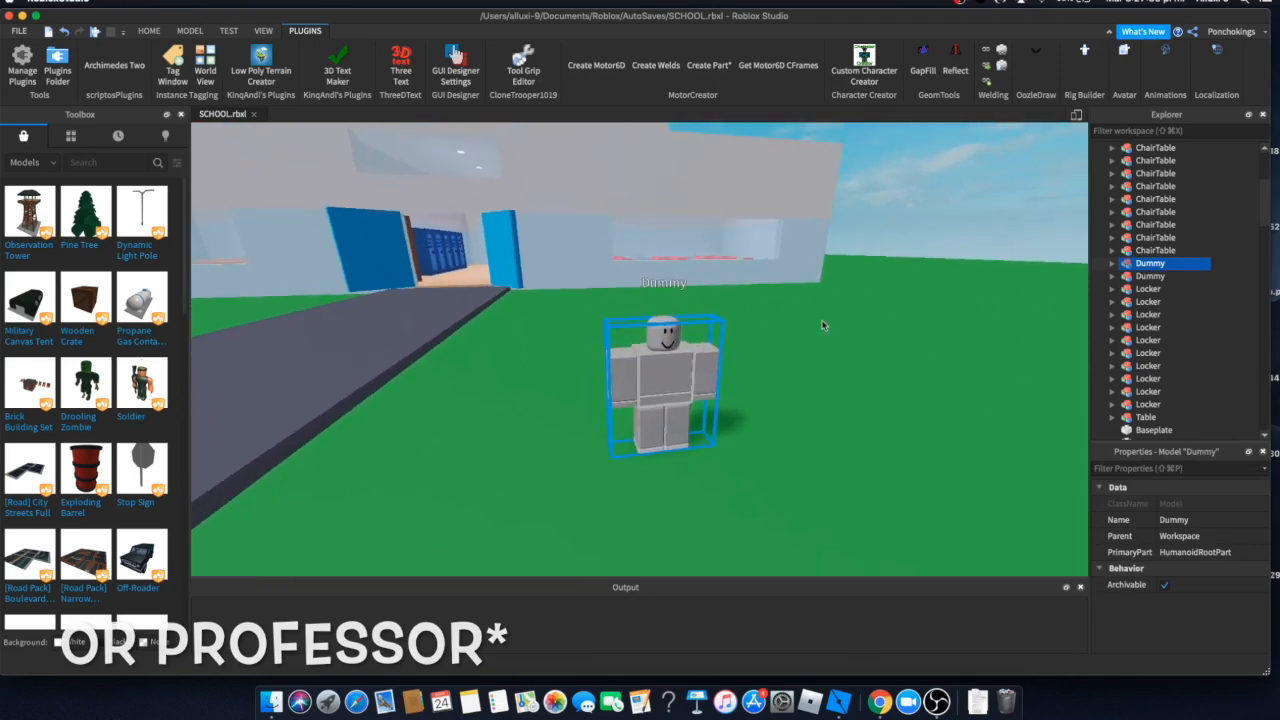
{"action": "scroll", "coordinate": [823, 325], "scroll_direction": "down", "scroll_amount": 3}
{"action": "right_click_drag", "start_coordinate": [575, 295], "coordinate": [575, 293]}
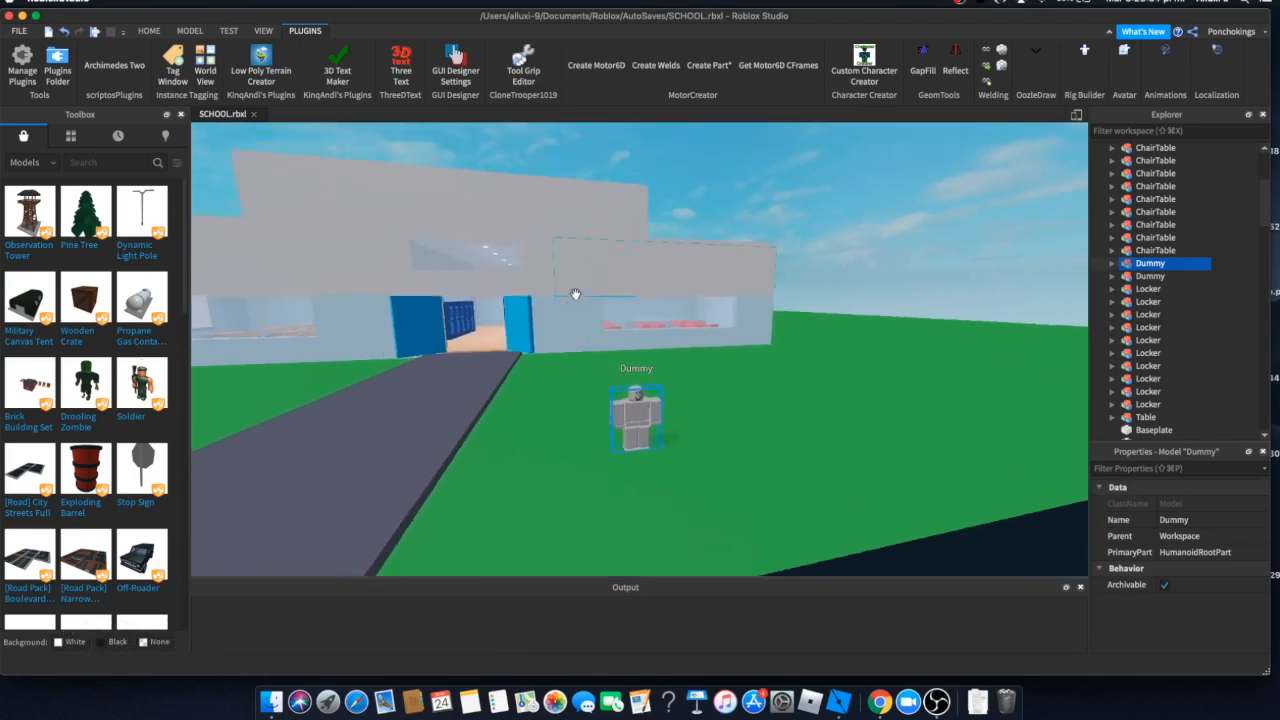
{"action": "scroll", "coordinate": [575, 294], "scroll_direction": "up", "scroll_amount": 2}
{"action": "right_click_drag", "start_coordinate": [765, 386], "coordinate": [767, 388]}
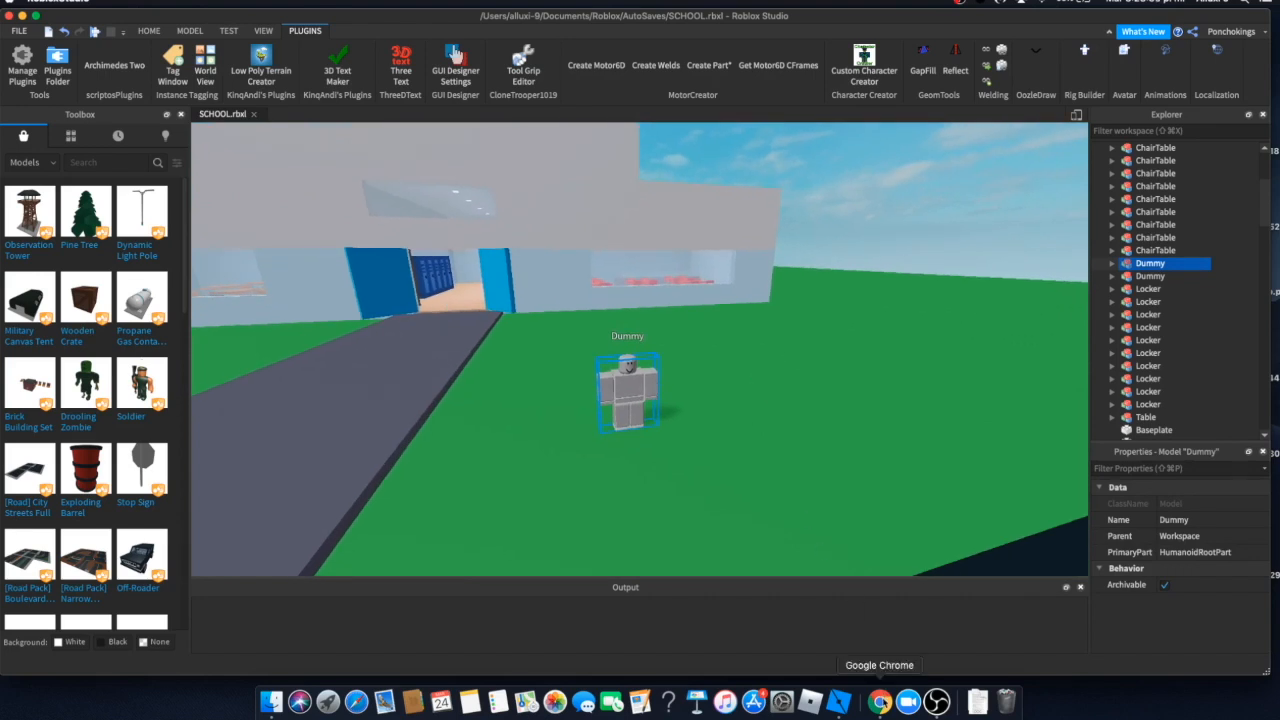
- Switch to Google Chrome and search Google Images for "teacher" in a new tab
{"action": "left_click", "coordinate": [880, 702]}
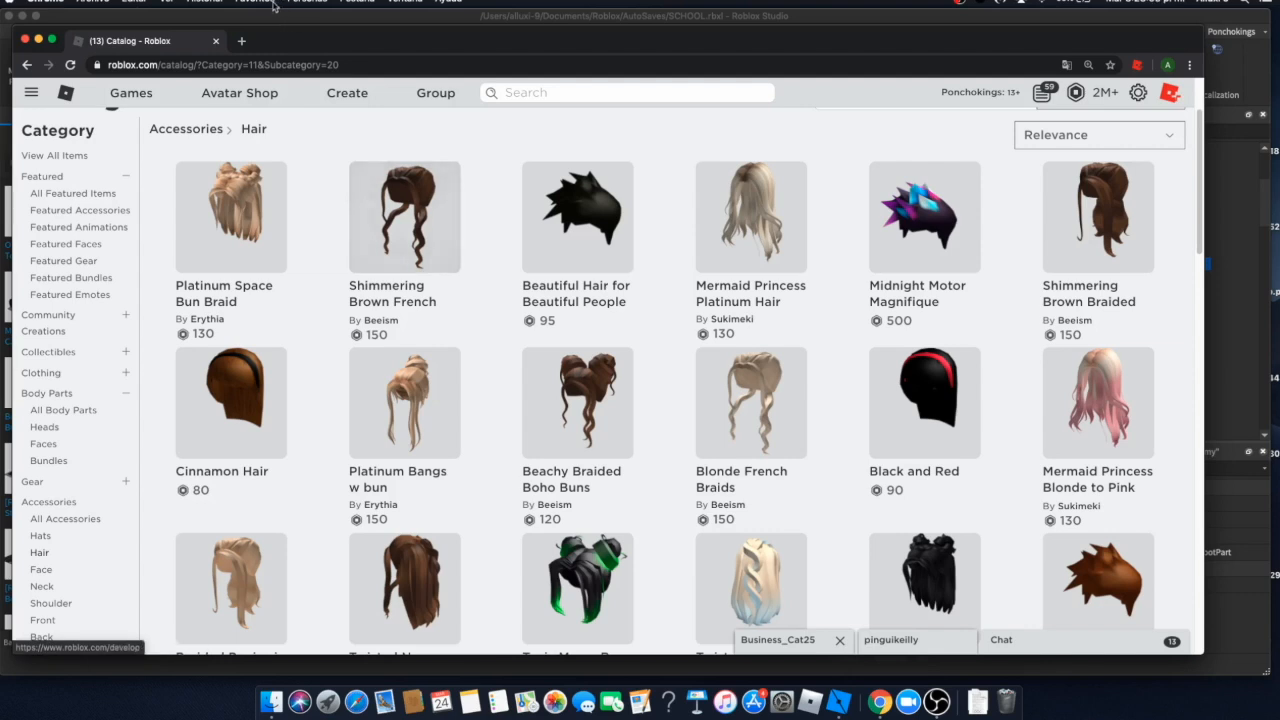
{"action": "left_click", "coordinate": [241, 41]}
{"action": "type", "text": "te"}
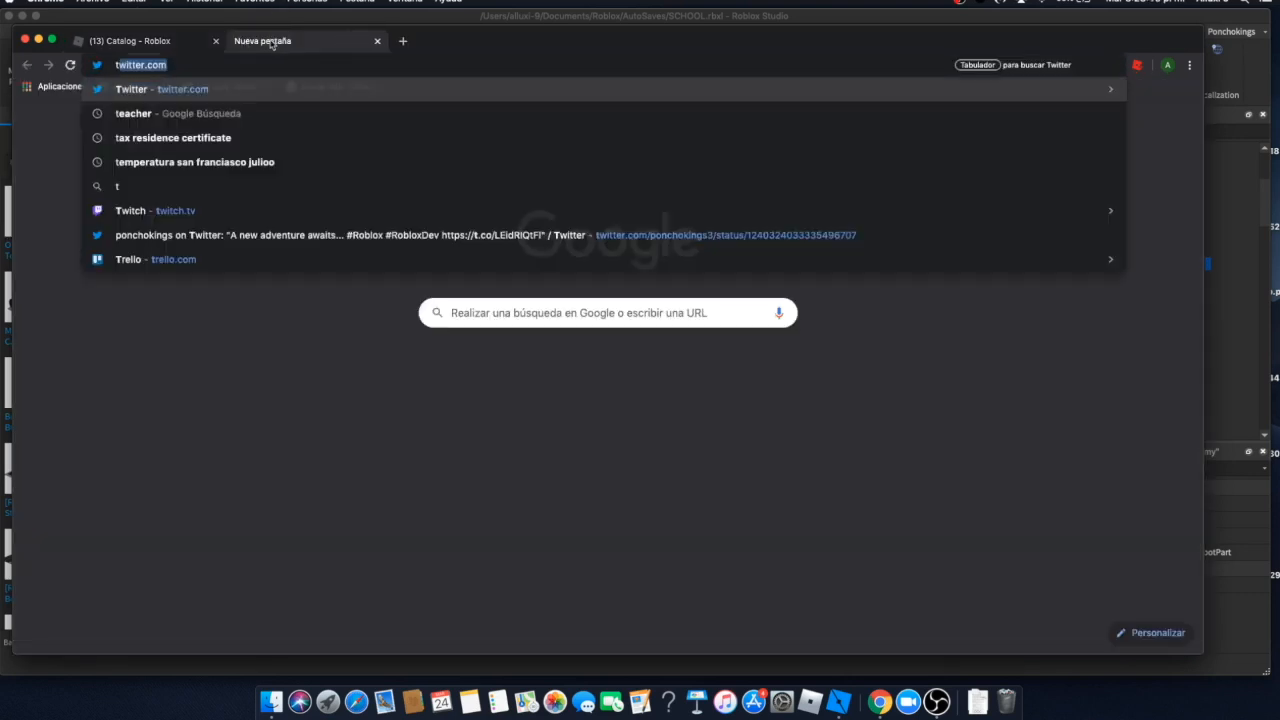
{"action": "type", "text": "acher"}
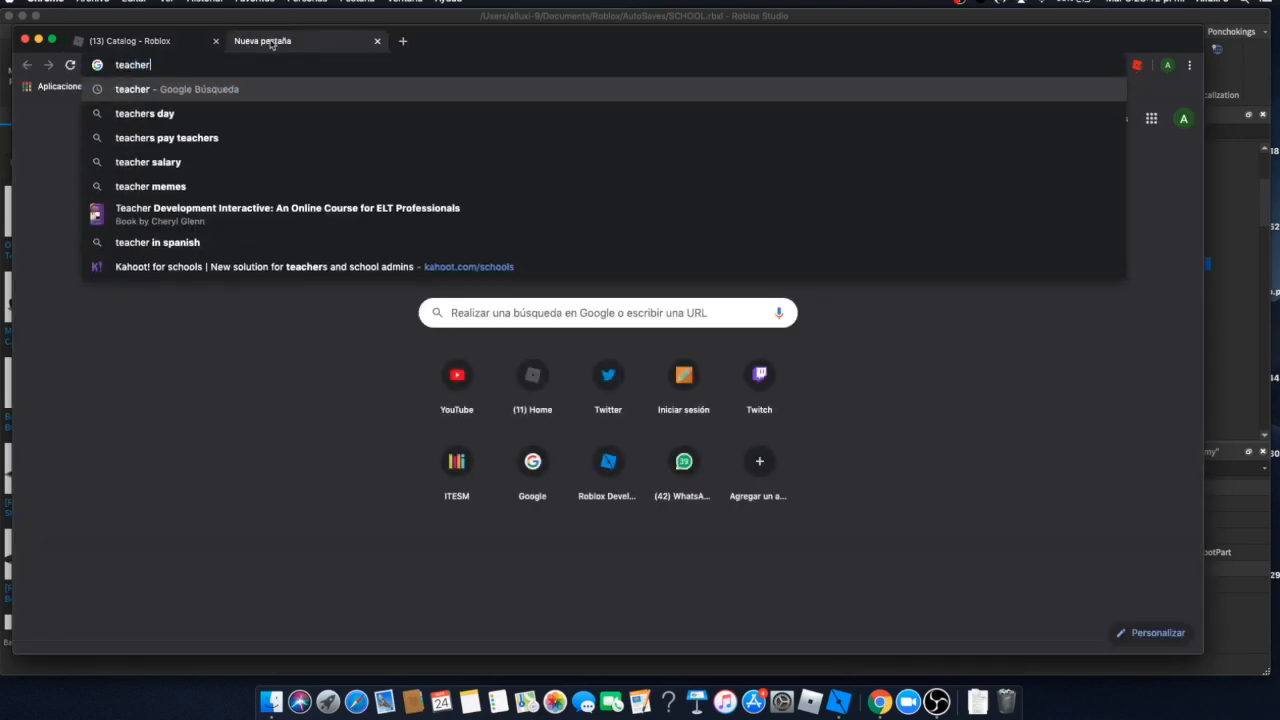
{"action": "key", "text": "Return"}
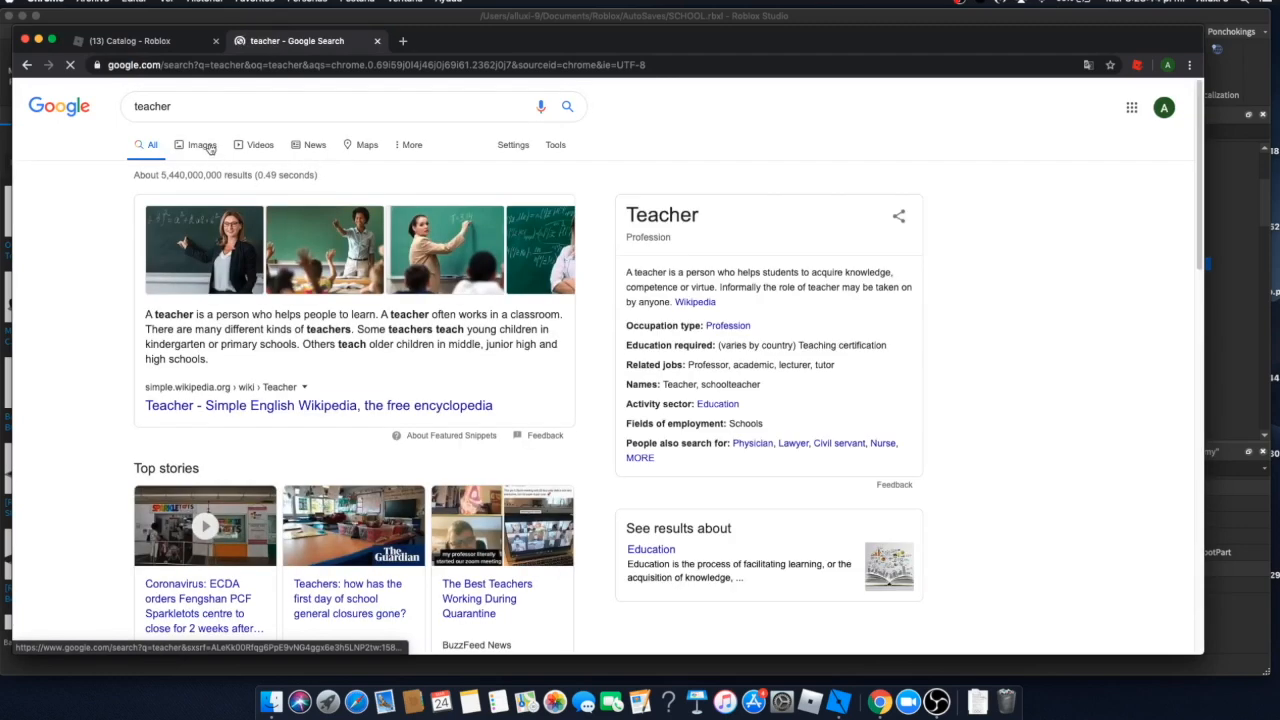
{"action": "left_click", "coordinate": [474, 298]}
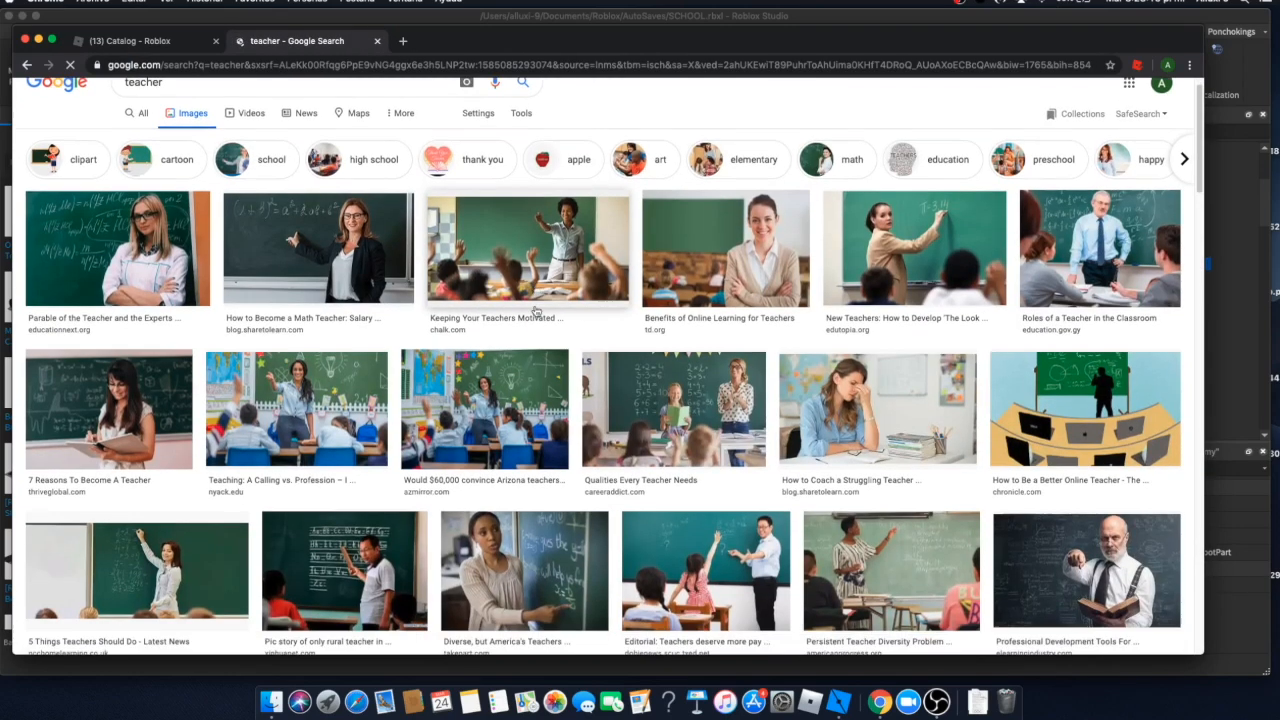
- Preview the "Roles of a Teacher in the Classroom" image as a reference and switch back to Roblox Studio
{"action": "scroll", "coordinate": [1106, 265], "scroll_direction": "down", "scroll_amount": 1}
{"action": "left_click", "coordinate": [1106, 265]}
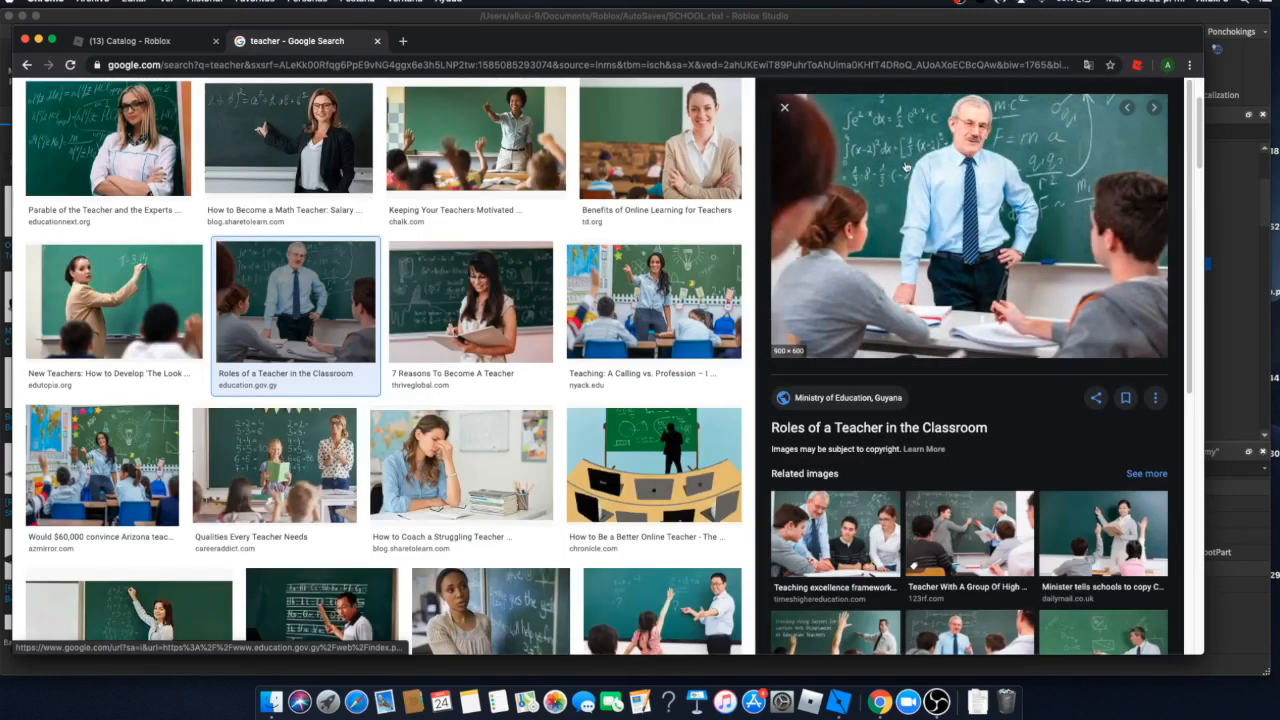
{"action": "left_click_drag", "start_coordinate": [810, 42], "coordinate": [824, 73]}
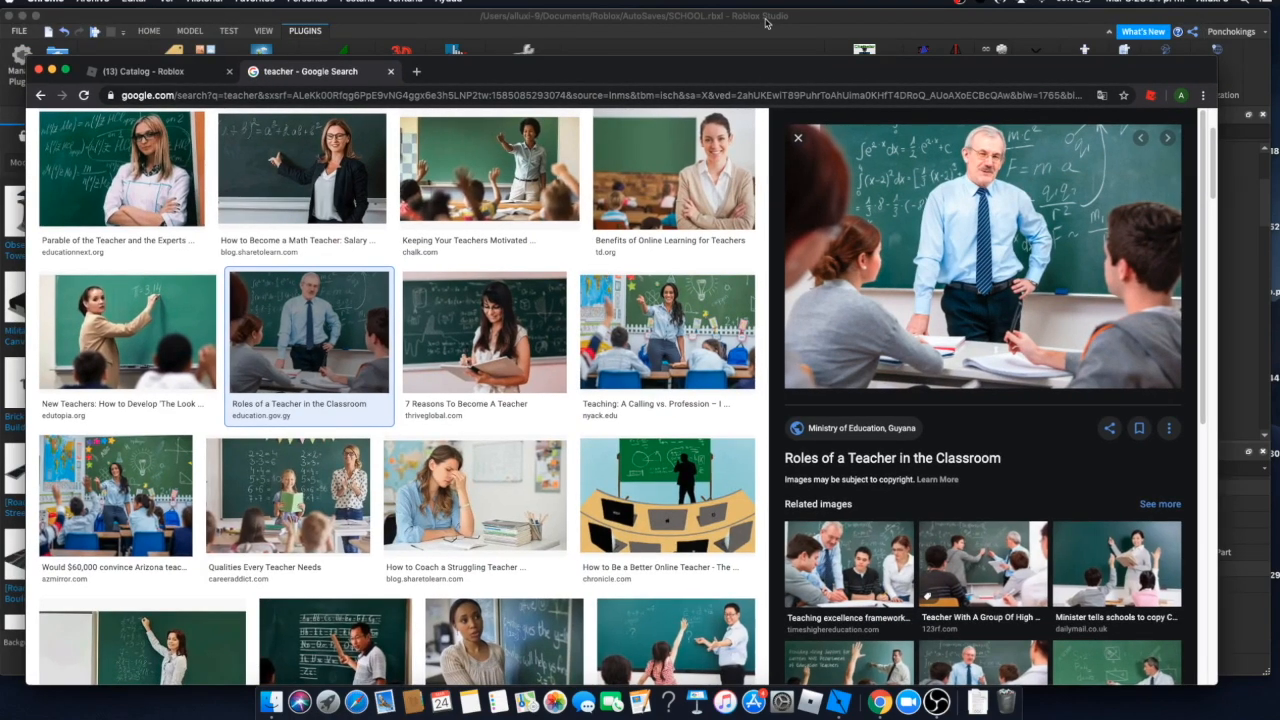
{"action": "left_click", "coordinate": [765, 22]}
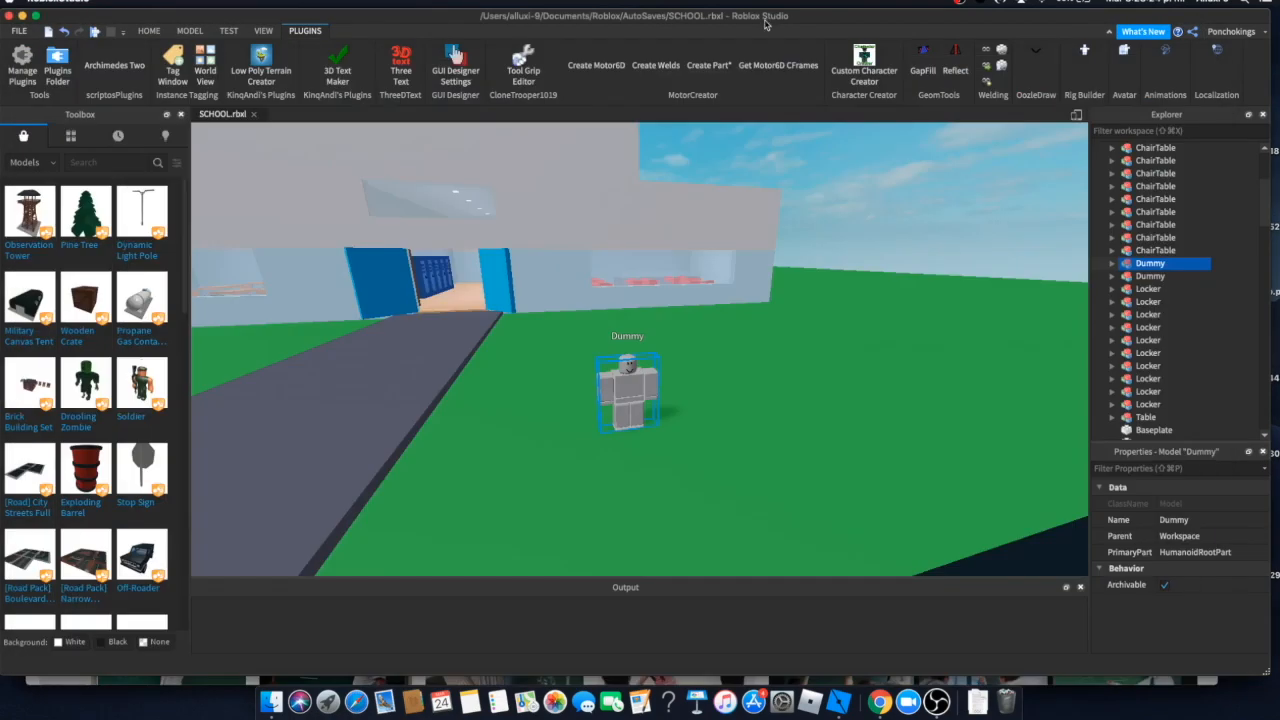
- Close the Toolbox, show it again, and deselect the dummy
{"action": "left_click", "coordinate": [89, 163]}
{"action": "left_click", "coordinate": [181, 115]}
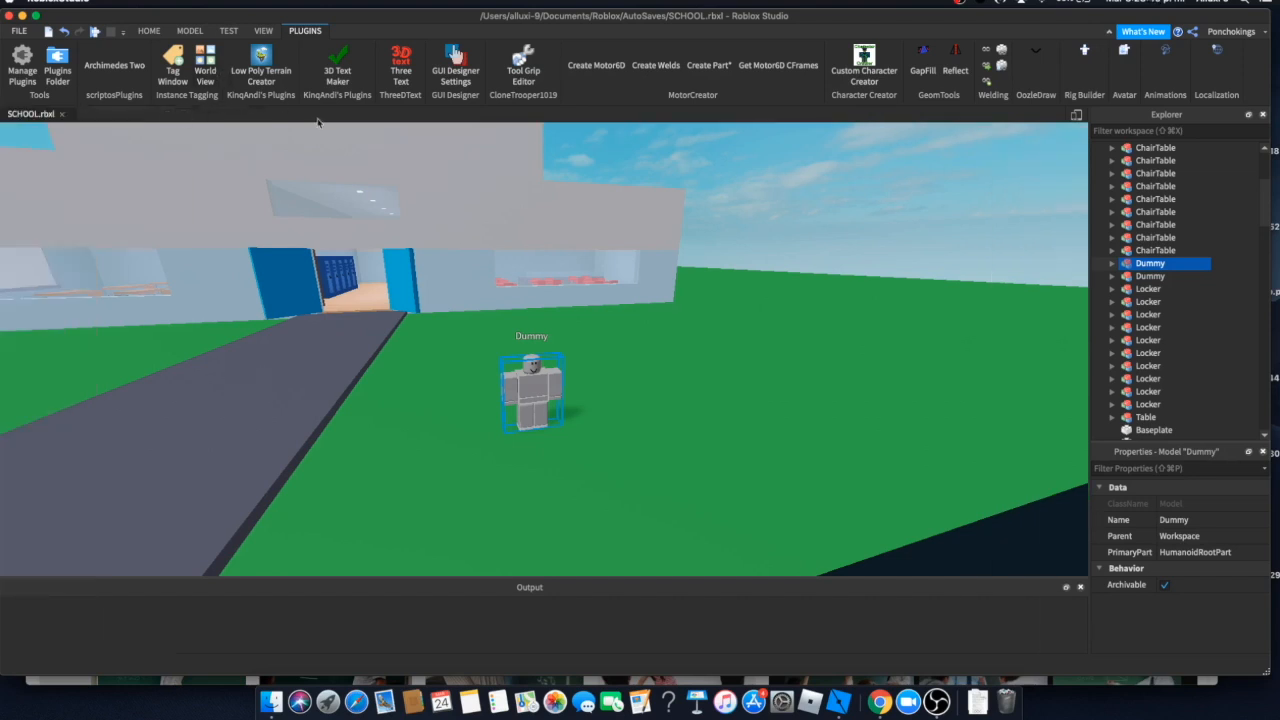
{"action": "left_click", "coordinate": [190, 31]}
{"action": "left_click", "coordinate": [226, 33]}
{"action": "left_click", "coordinate": [265, 34]}
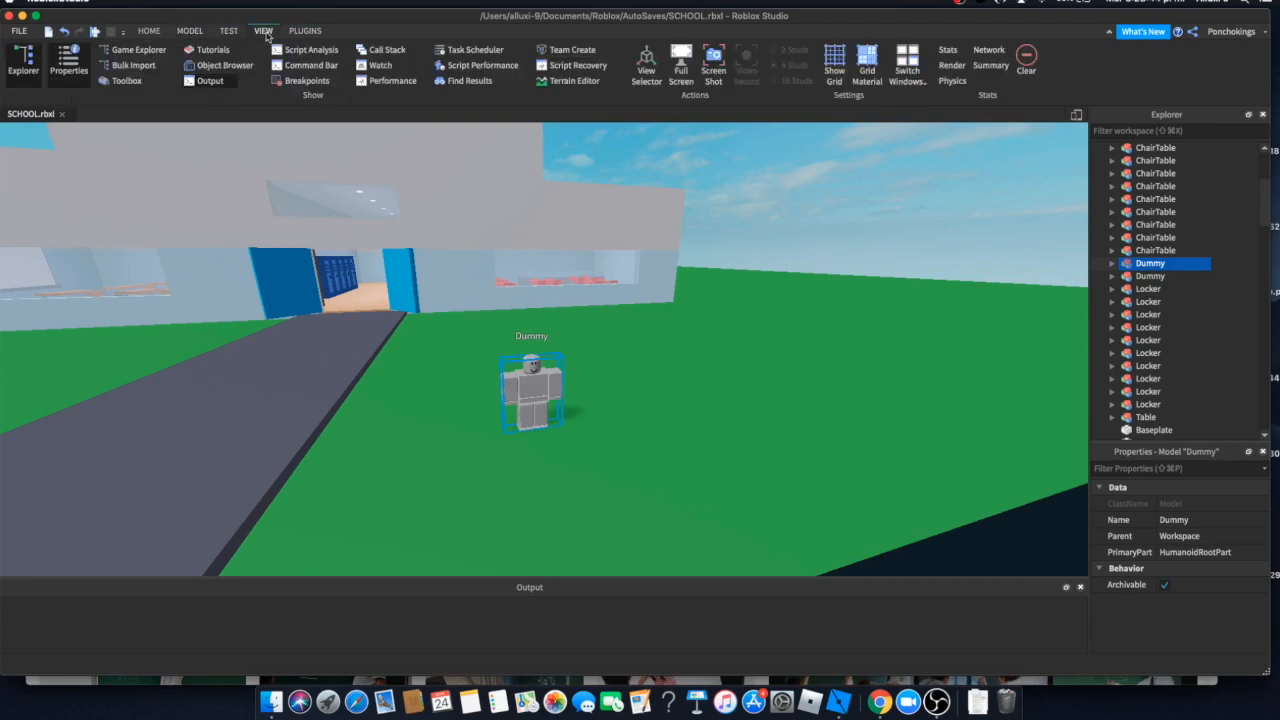
{"action": "left_click", "coordinate": [123, 82]}
{"action": "left_click", "coordinate": [101, 166]}
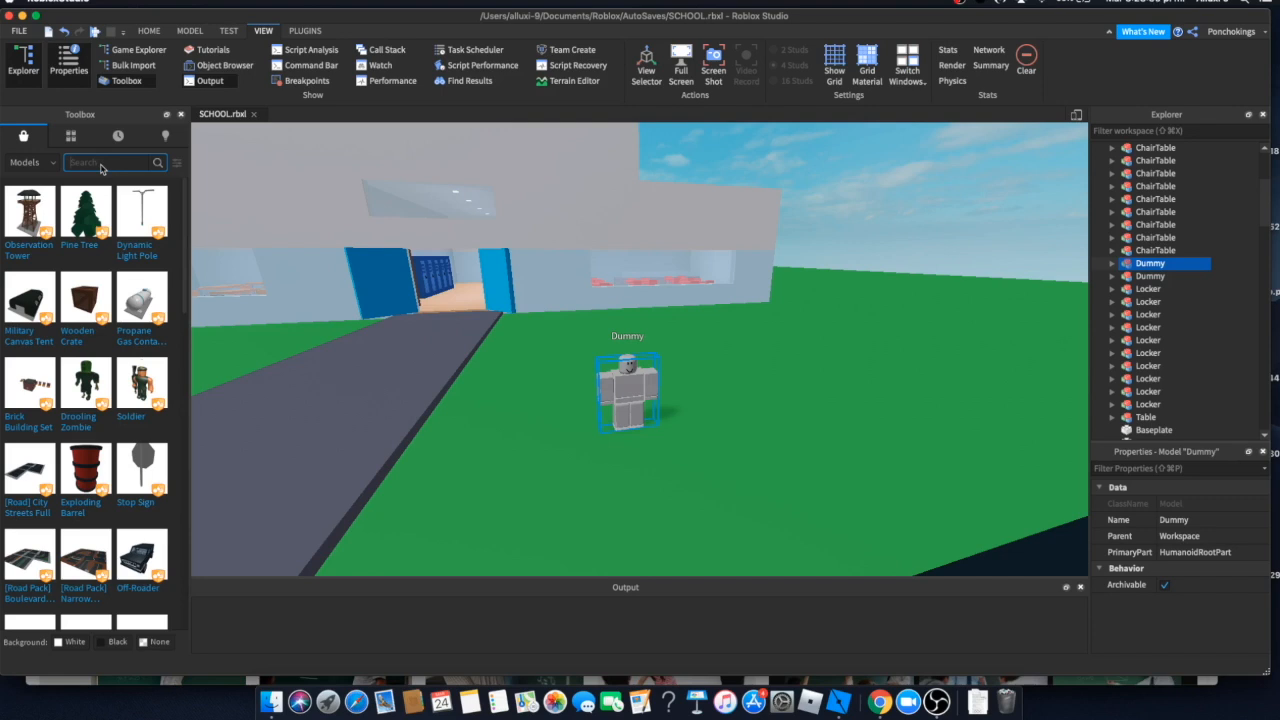
{"action": "mouse_move", "coordinate": [85, 220]}
{"action": "left_click", "coordinate": [865, 180]}
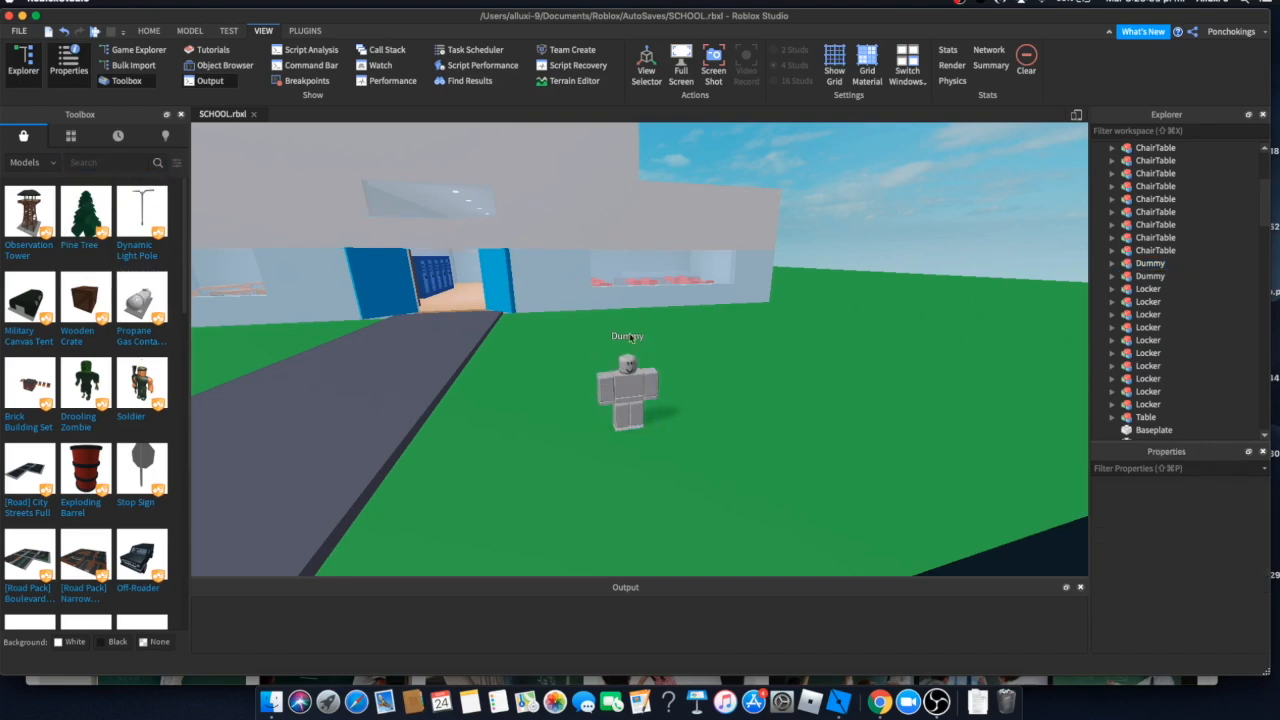
- Insert the Propane Gas Container model from the Toolbox and expand its hierarchy down to the parts of its second submodel
{"action": "mouse_move", "coordinate": [134, 229]}
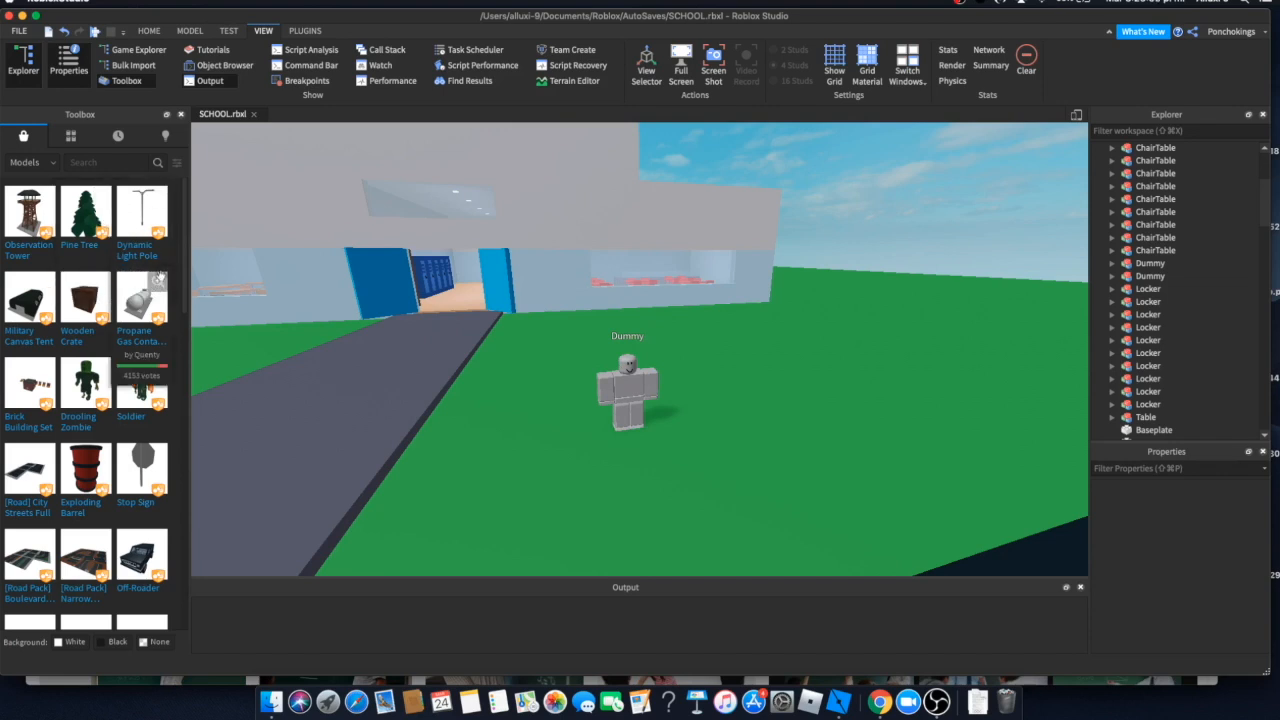
{"action": "left_click", "coordinate": [142, 300]}
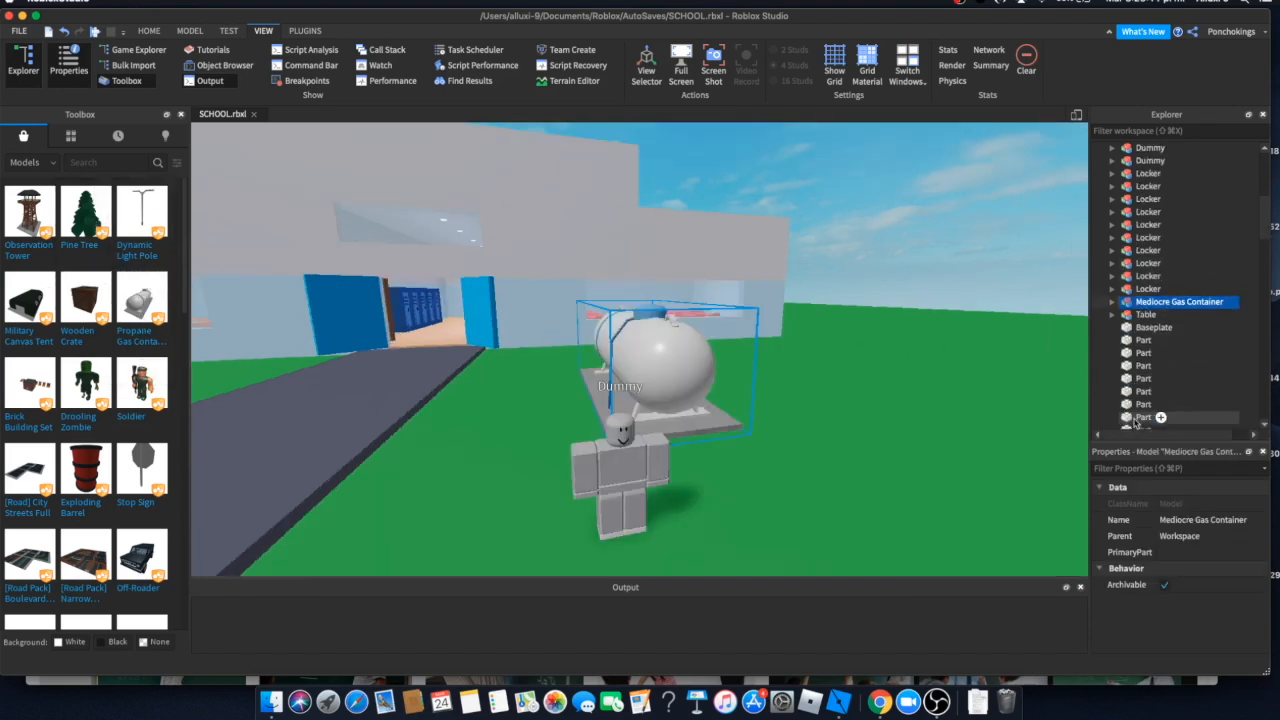
{"action": "left_click", "coordinate": [1112, 301]}
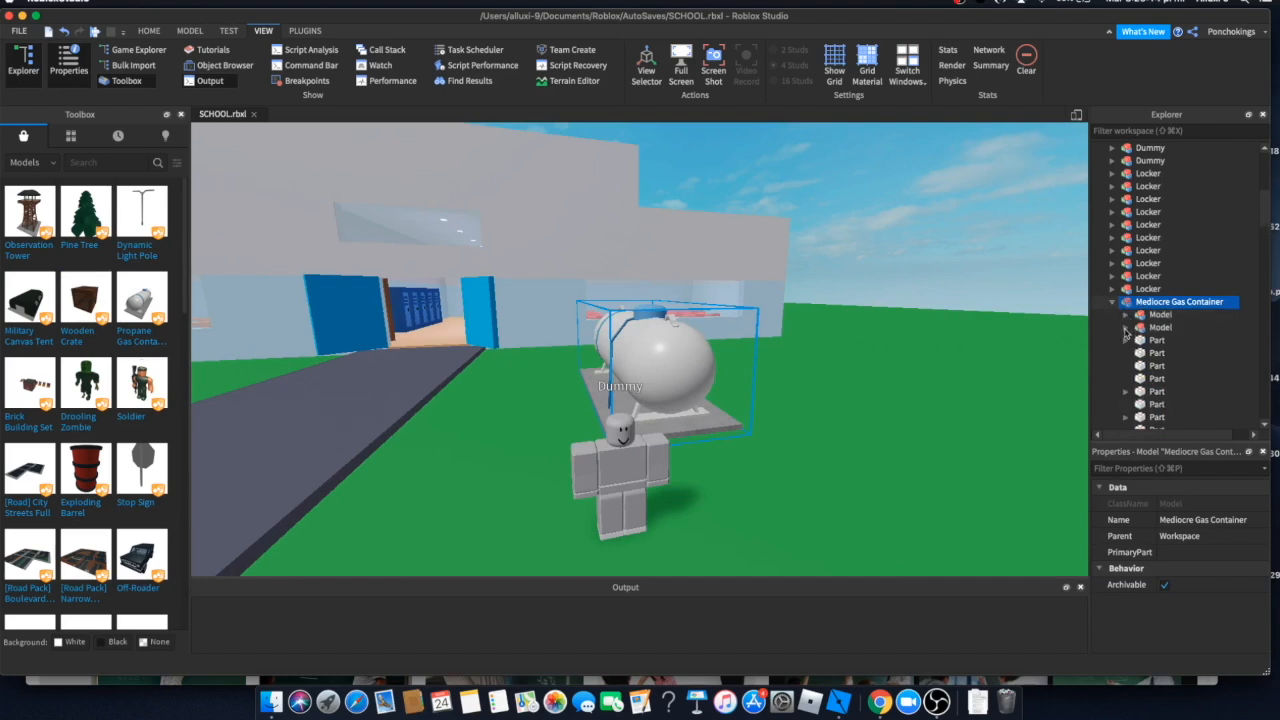
{"action": "left_click", "coordinate": [1125, 328]}
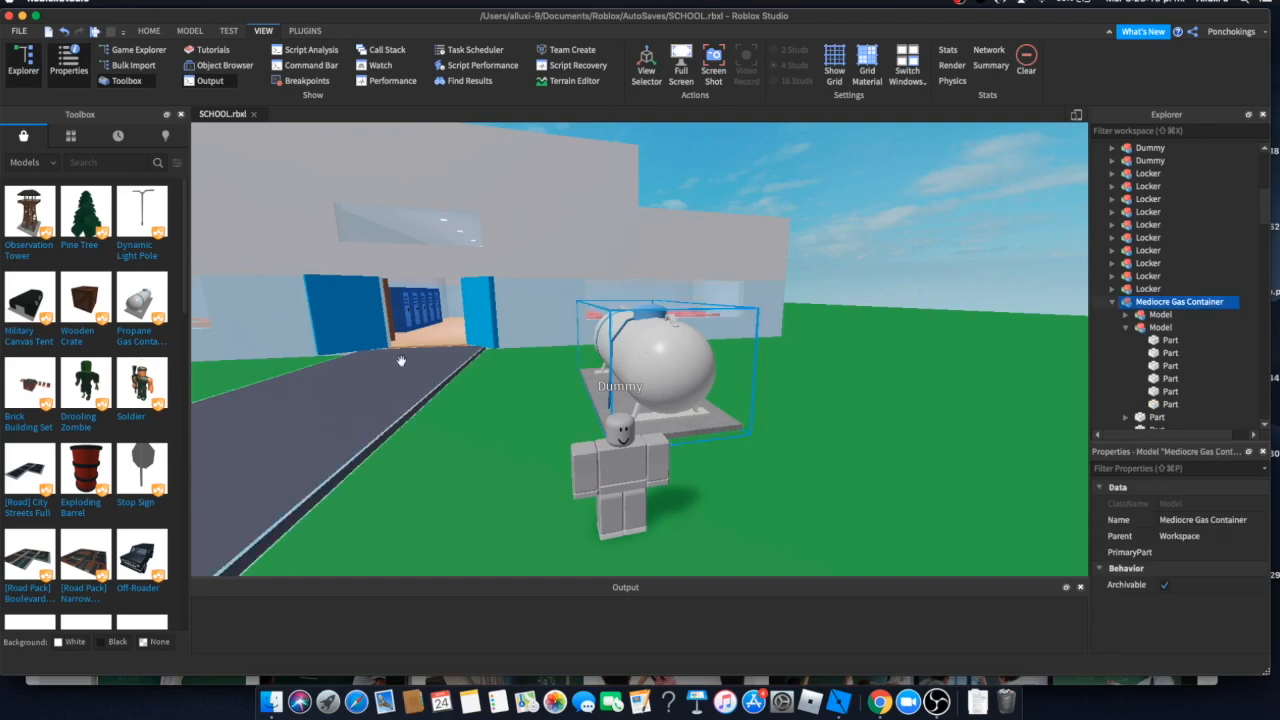
- Move the gas container across the grass away from the dummy and delete it
{"action": "right_click_drag", "start_coordinate": [709, 367], "coordinate": [710, 373]}
{"action": "scroll", "coordinate": [710, 373], "scroll_direction": "down", "scroll_amount": 1}
{"action": "scroll", "coordinate": [731, 415], "scroll_direction": "down", "scroll_amount": 3}
{"action": "scroll", "coordinate": [612, 305], "scroll_direction": "up", "scroll_amount": 1}
{"action": "left_click_drag", "start_coordinate": [608, 301], "coordinate": [753, 415]}
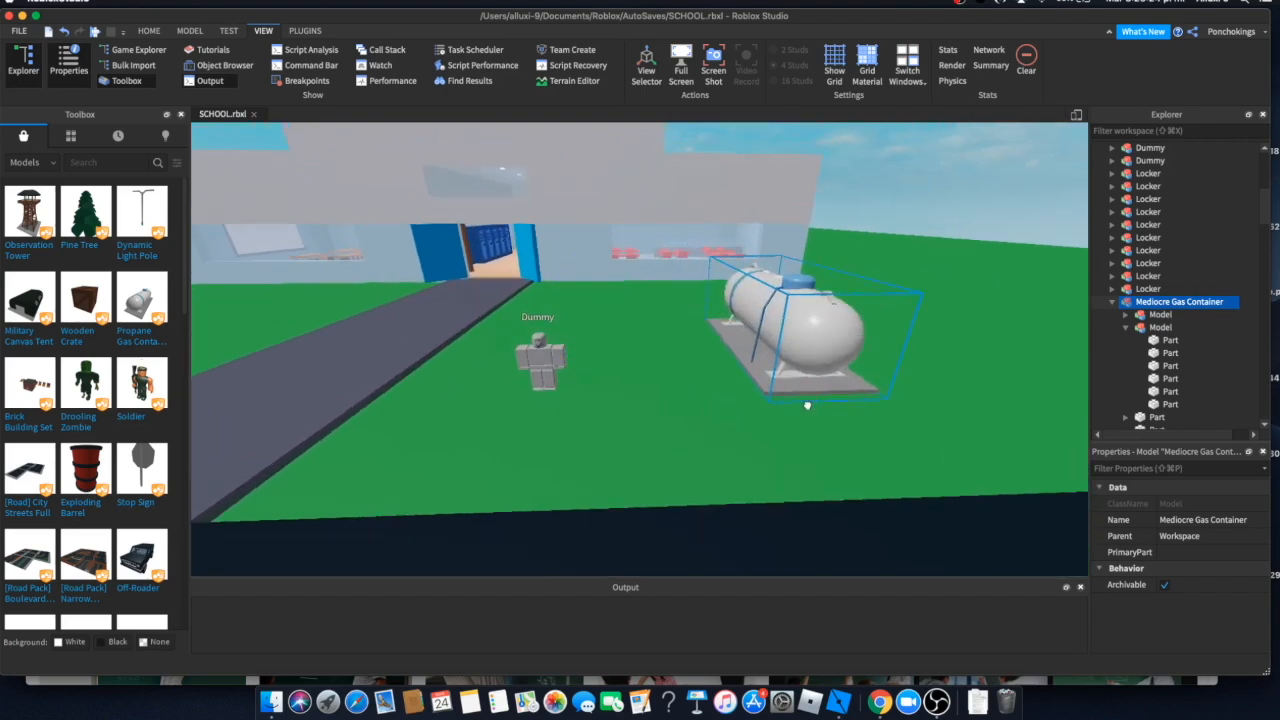
{"action": "key", "text": "Delete"}
- Search the Toolbox models for "teacher" and insert the second Teacher result into the scene
{"action": "right_click_drag", "start_coordinate": [530, 265], "coordinate": [502, 260]}
{"action": "scroll", "coordinate": [527, 261], "scroll_direction": "up", "scroll_amount": 1}
{"action": "left_click", "coordinate": [107, 168]}
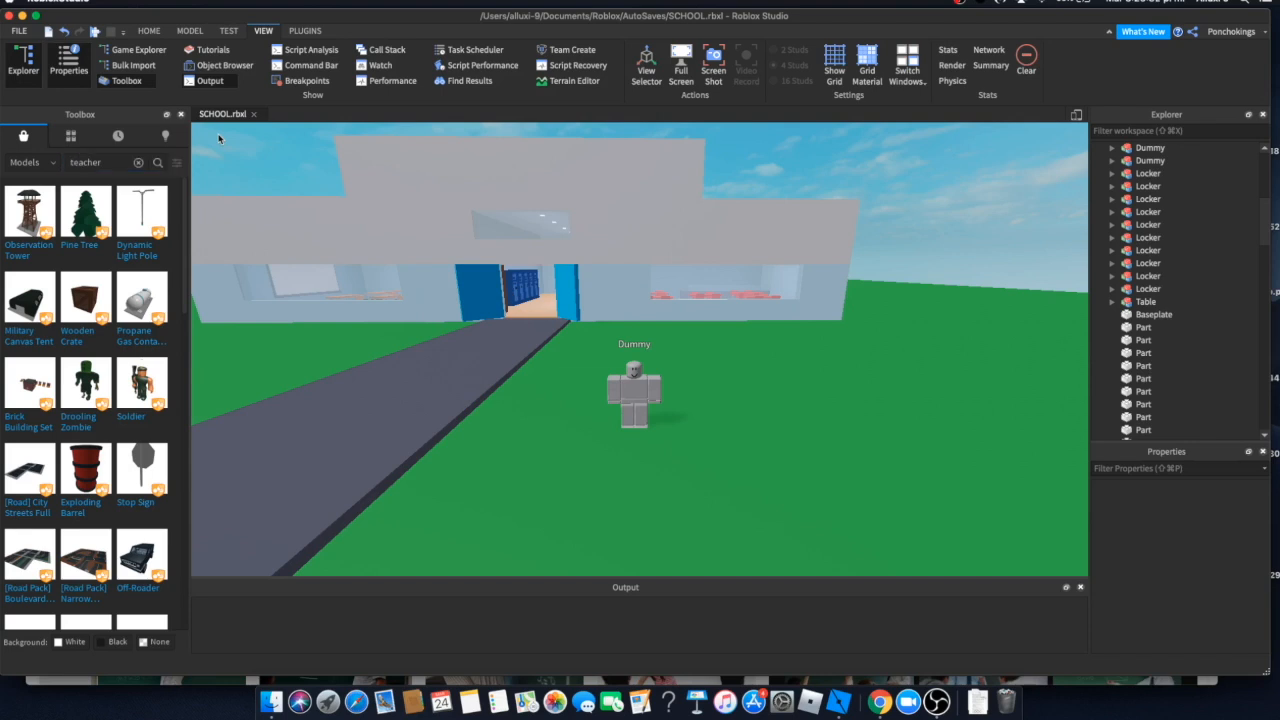
{"action": "key", "text": "Return"}
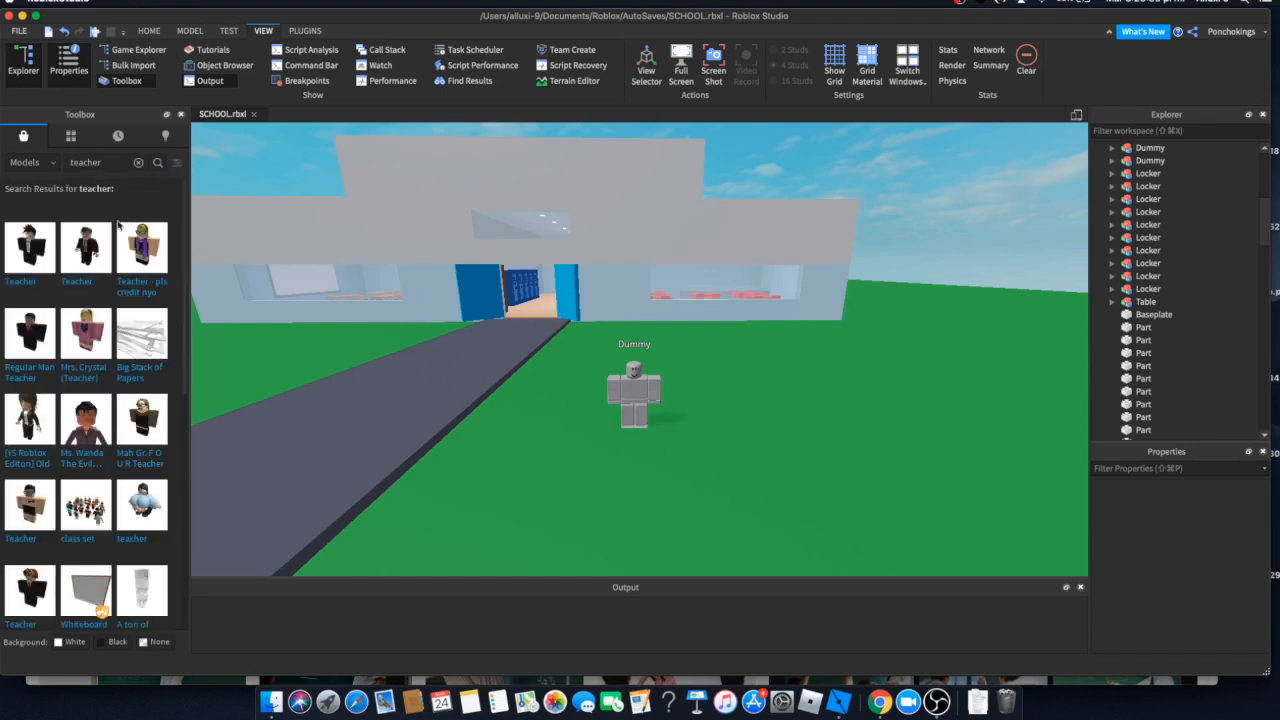
{"action": "left_click", "coordinate": [84, 258]}
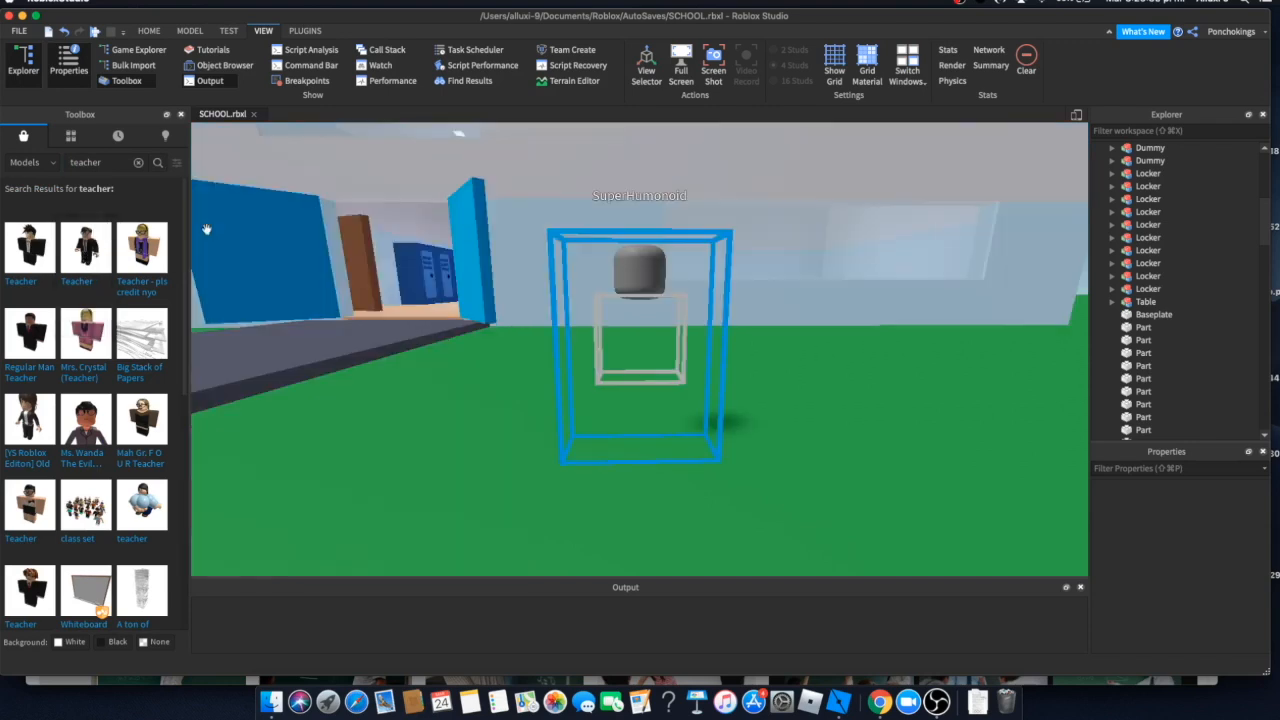
- Examine the inserted teacher character from behind and from the front, including its face and suit
{"action": "right_click_drag", "start_coordinate": [687, 355], "coordinate": [686, 343]}
{"action": "left_click", "coordinate": [686, 355]}
{"action": "scroll", "coordinate": [600, 290], "scroll_direction": "down", "scroll_amount": 3}
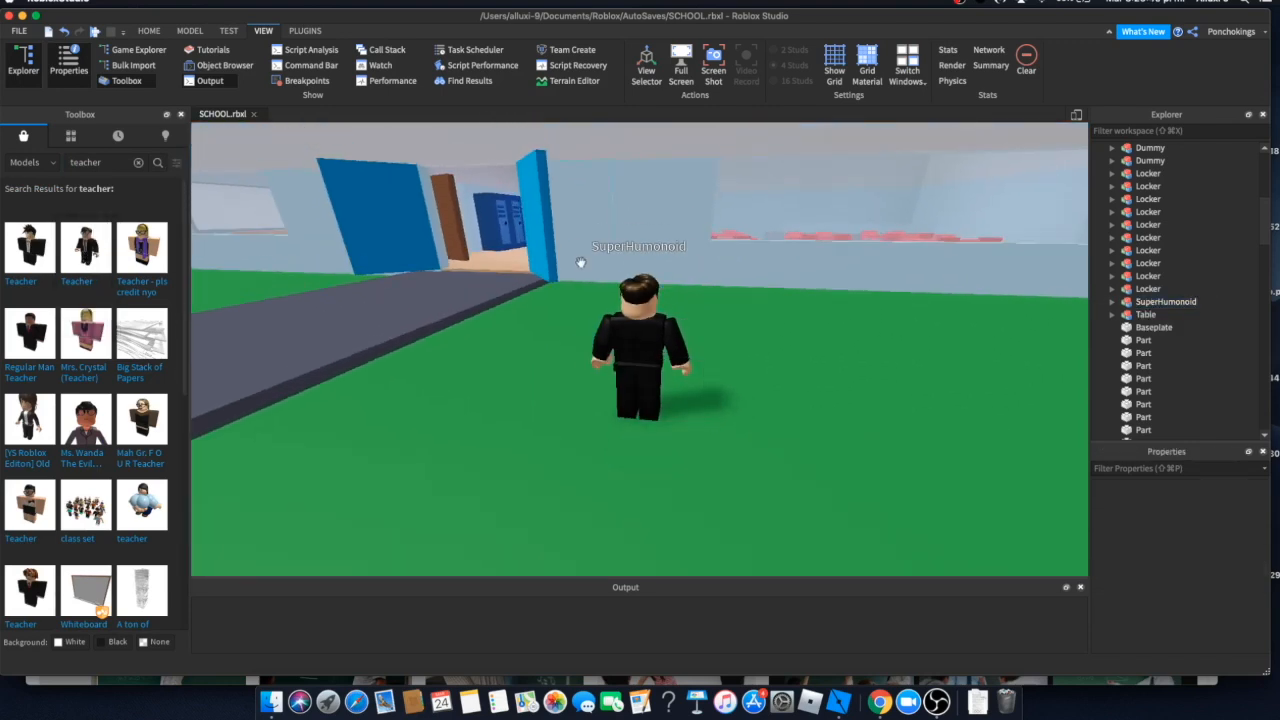
{"action": "scroll", "coordinate": [589, 257], "scroll_direction": "up", "scroll_amount": 4}
{"action": "right_click_drag", "start_coordinate": [663, 329], "coordinate": [599, 294]}
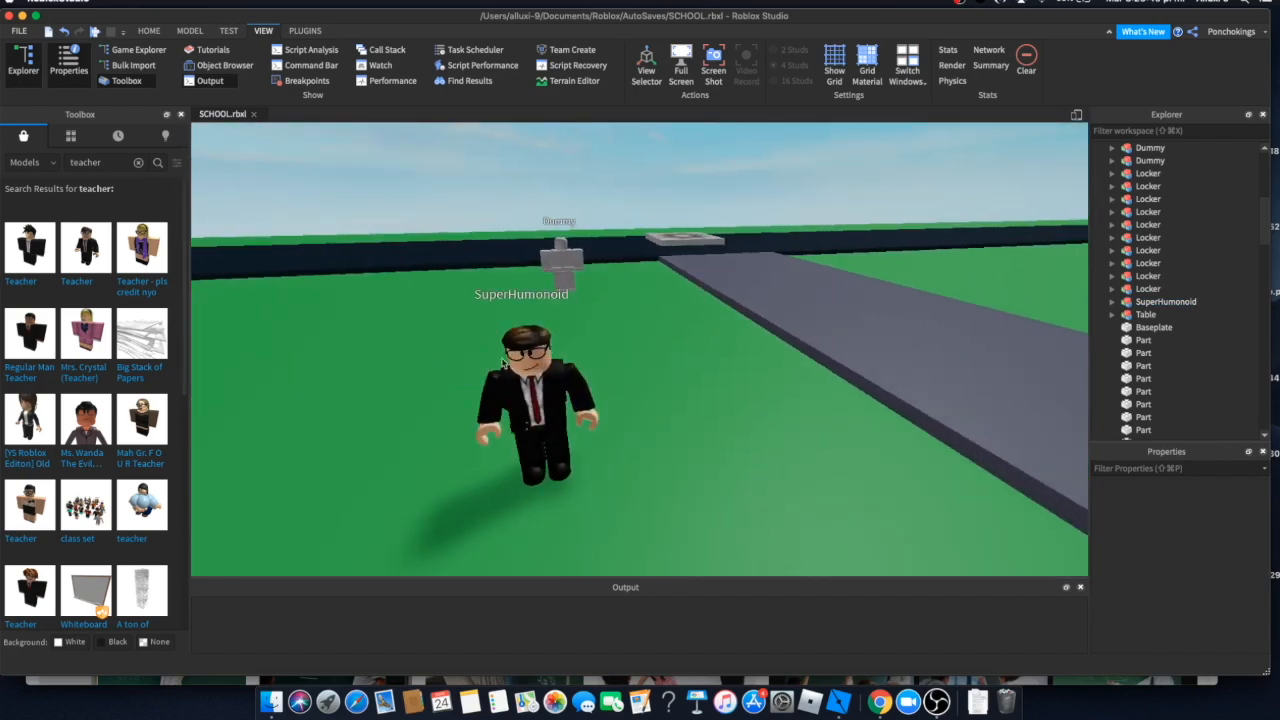
{"action": "right_click_drag", "start_coordinate": [517, 348], "coordinate": [520, 348]}
{"action": "key", "text": "a"}
{"action": "key", "text": "d"}
{"action": "key", "text": "s"}
{"action": "scroll", "coordinate": [520, 348], "scroll_direction": "up", "scroll_amount": 2}
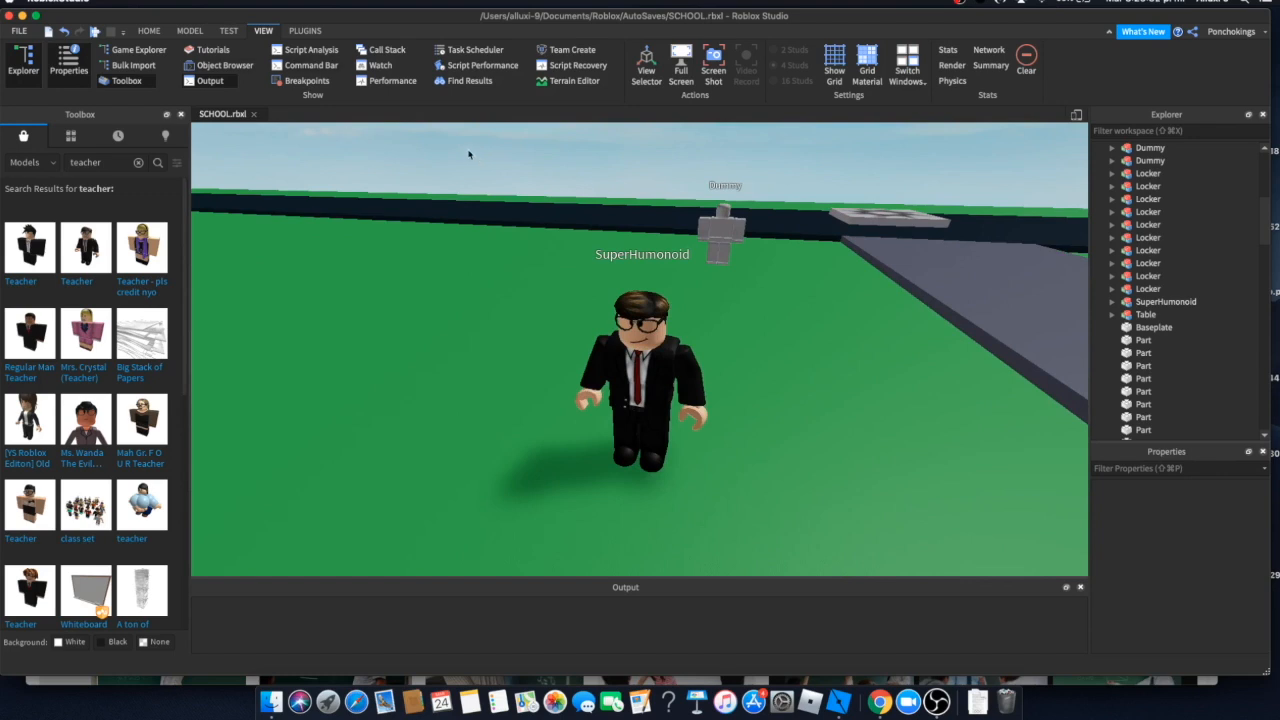
- Move the suited teacher character across the grass so it stands beside the grey dummy
{"action": "left_click", "coordinate": [148, 30]}
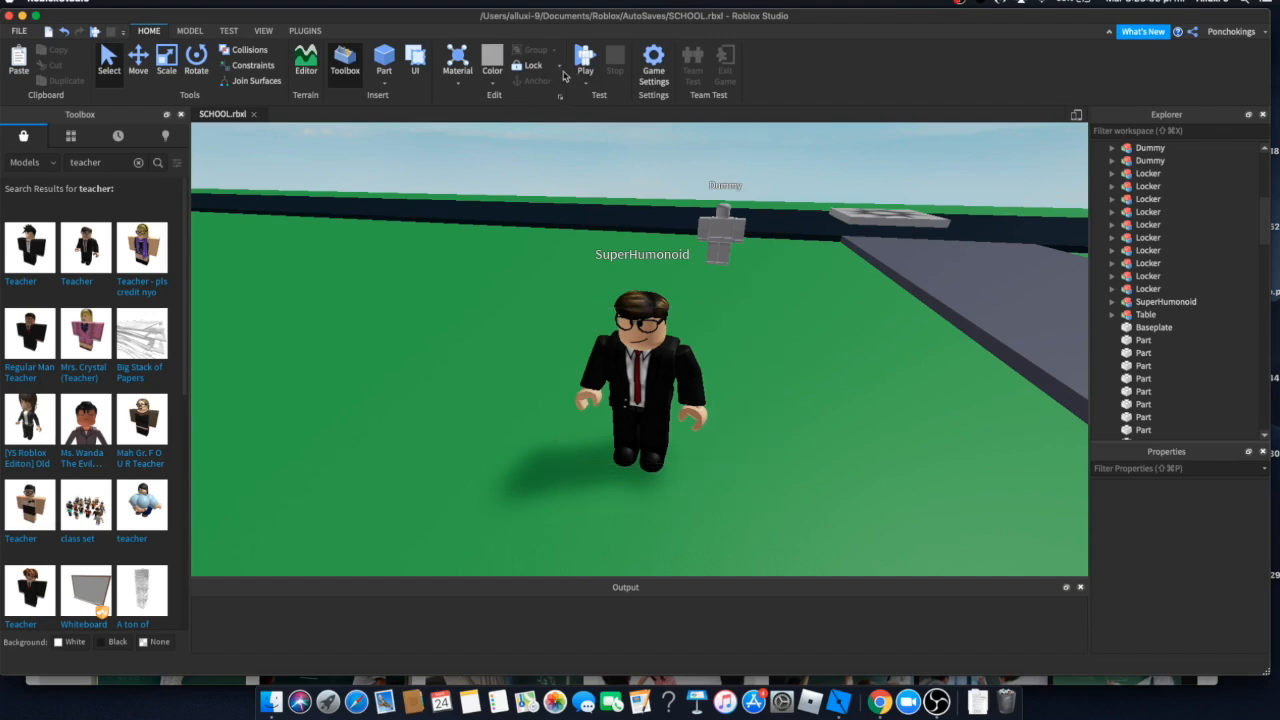
{"action": "left_click", "coordinate": [633, 315]}
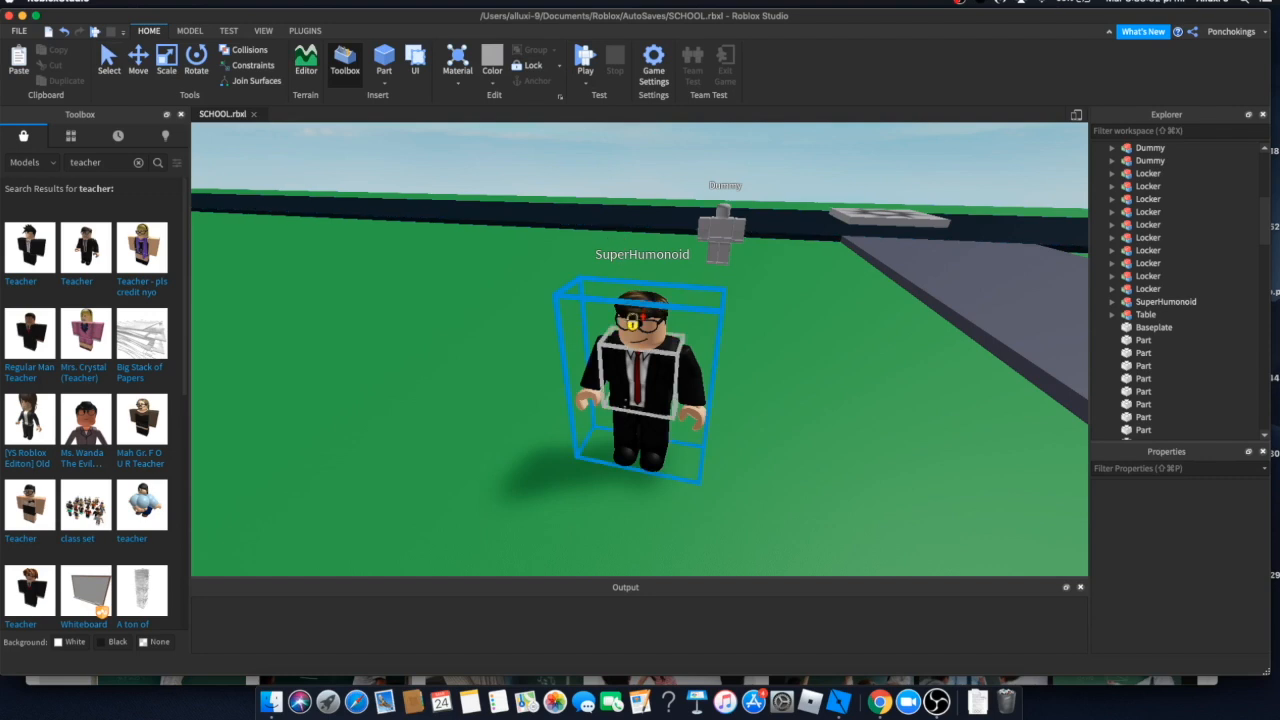
{"action": "left_click", "coordinate": [343, 138]}
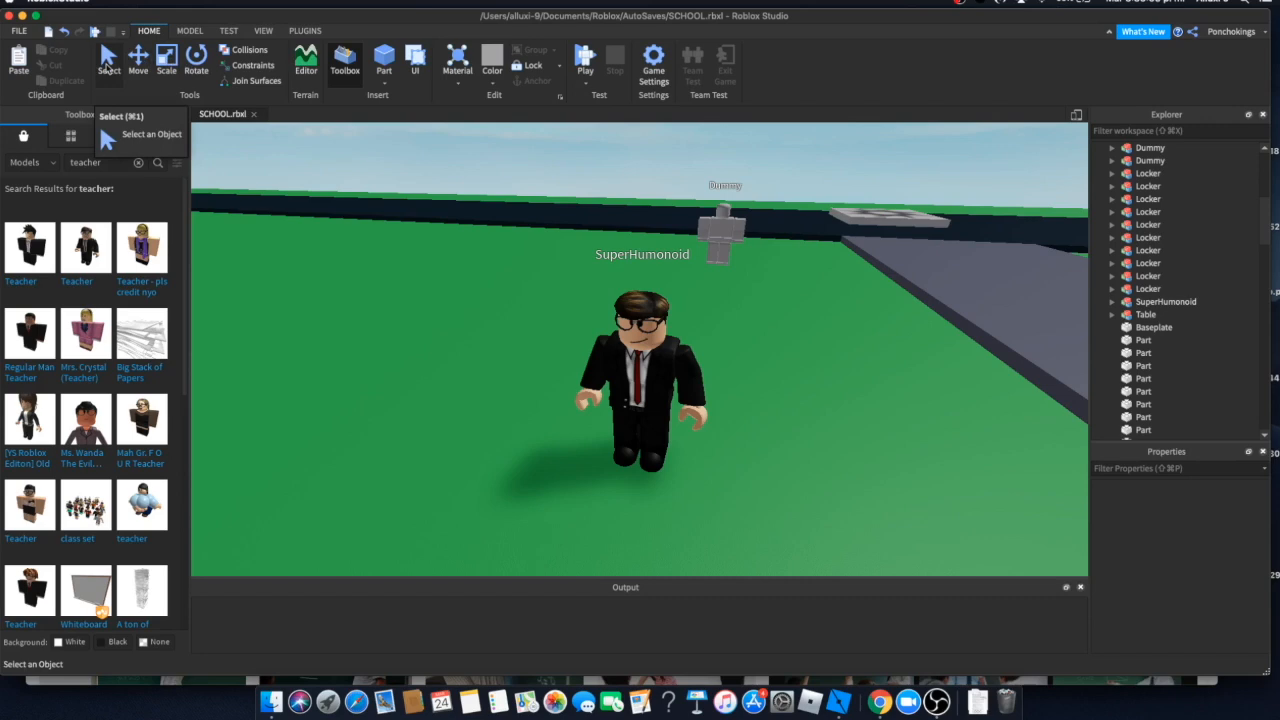
{"action": "left_click_drag", "start_coordinate": [621, 386], "coordinate": [742, 391]}
{"action": "right_click_drag", "start_coordinate": [743, 390], "coordinate": [706, 407]}
{"action": "key", "text": "f"}
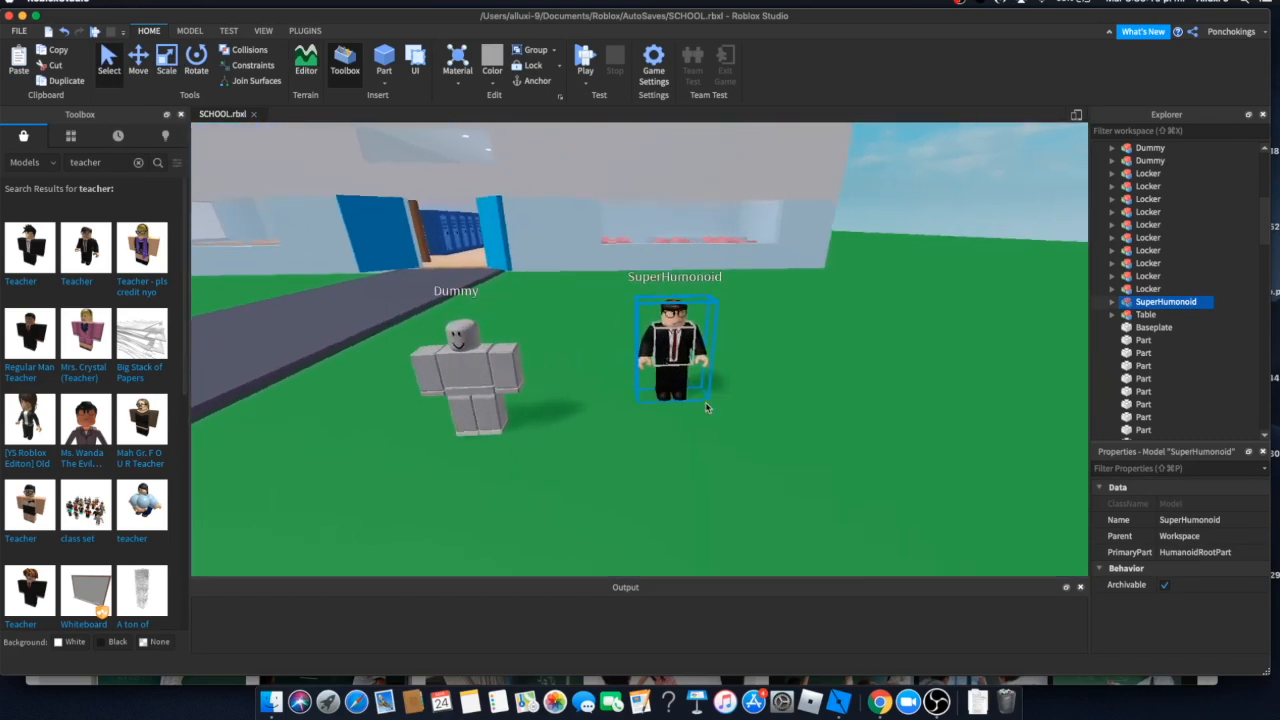
- Expand the SuperHumonoid model's hierarchy and cut its Pants and Shirt objects
{"action": "scroll", "coordinate": [706, 407], "scroll_direction": "up", "scroll_amount": 1}
{"action": "left_click", "coordinate": [1112, 302]}
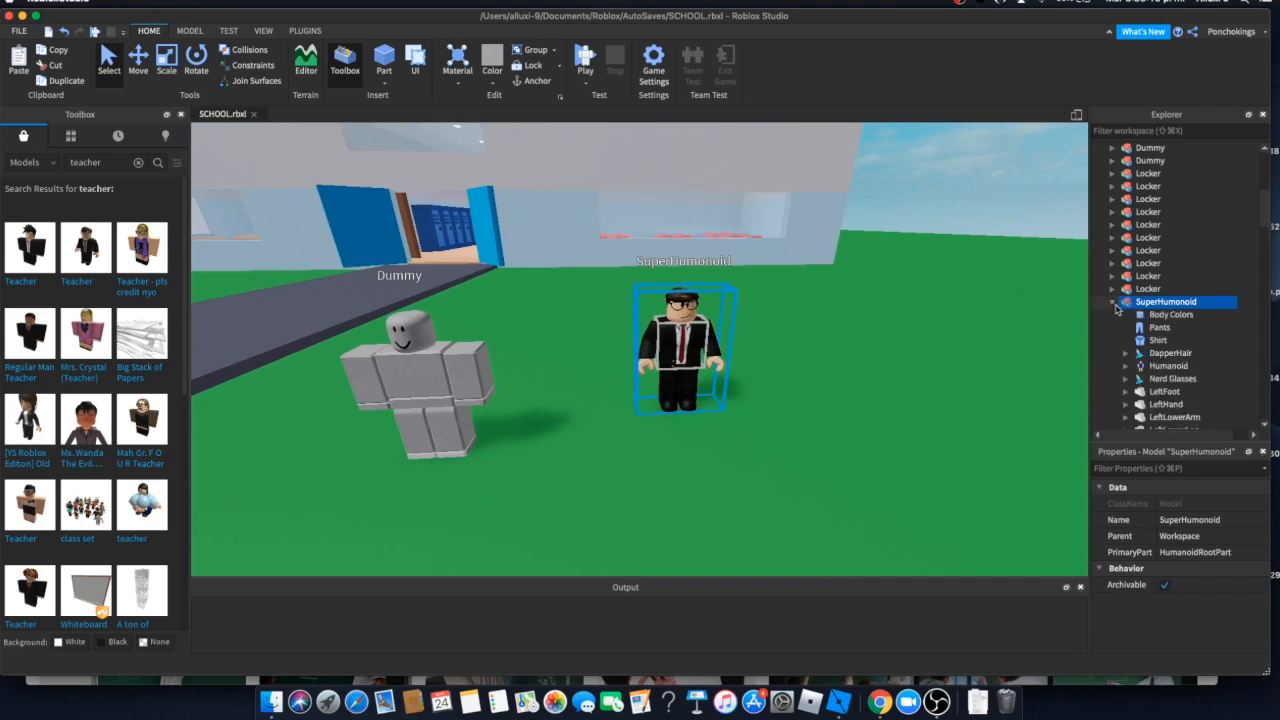
{"action": "scroll", "coordinate": [1118, 300], "scroll_direction": "down", "scroll_amount": 2}
{"action": "left_click_drag", "start_coordinate": [1158, 251], "coordinate": [1160, 263]}
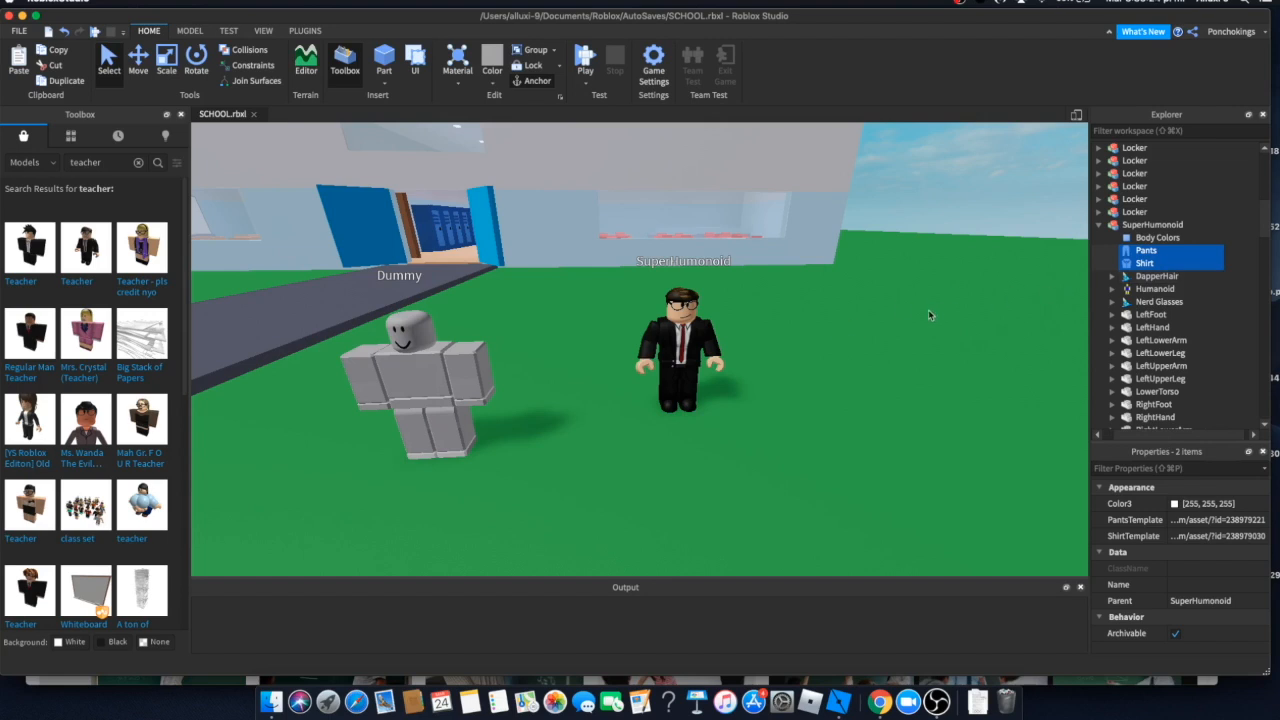
{"action": "key", "text": "super+x"}
{"action": "right_click_drag", "start_coordinate": [909, 321], "coordinate": [700, 351]}
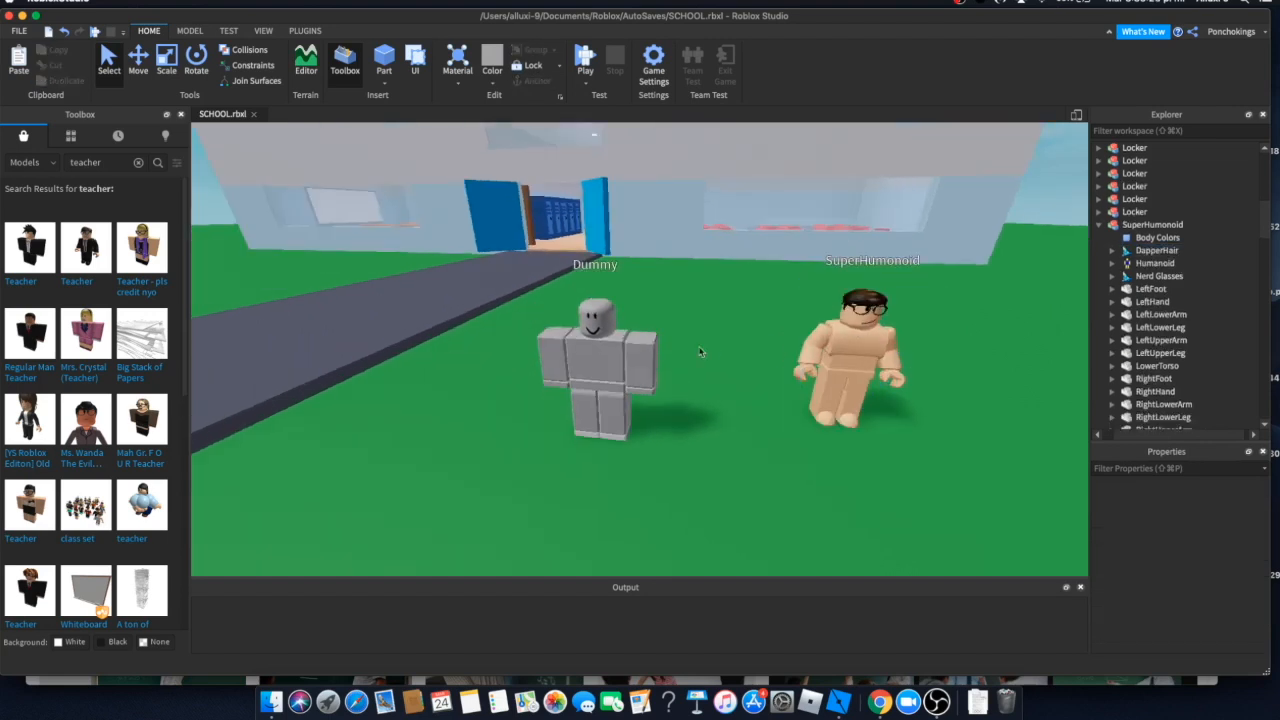
- Paste the cut Pants and Shirt into the grey Dummy model in front of the school
{"action": "left_click", "coordinate": [597, 365]}
{"action": "left_click", "coordinate": [1113, 148]}
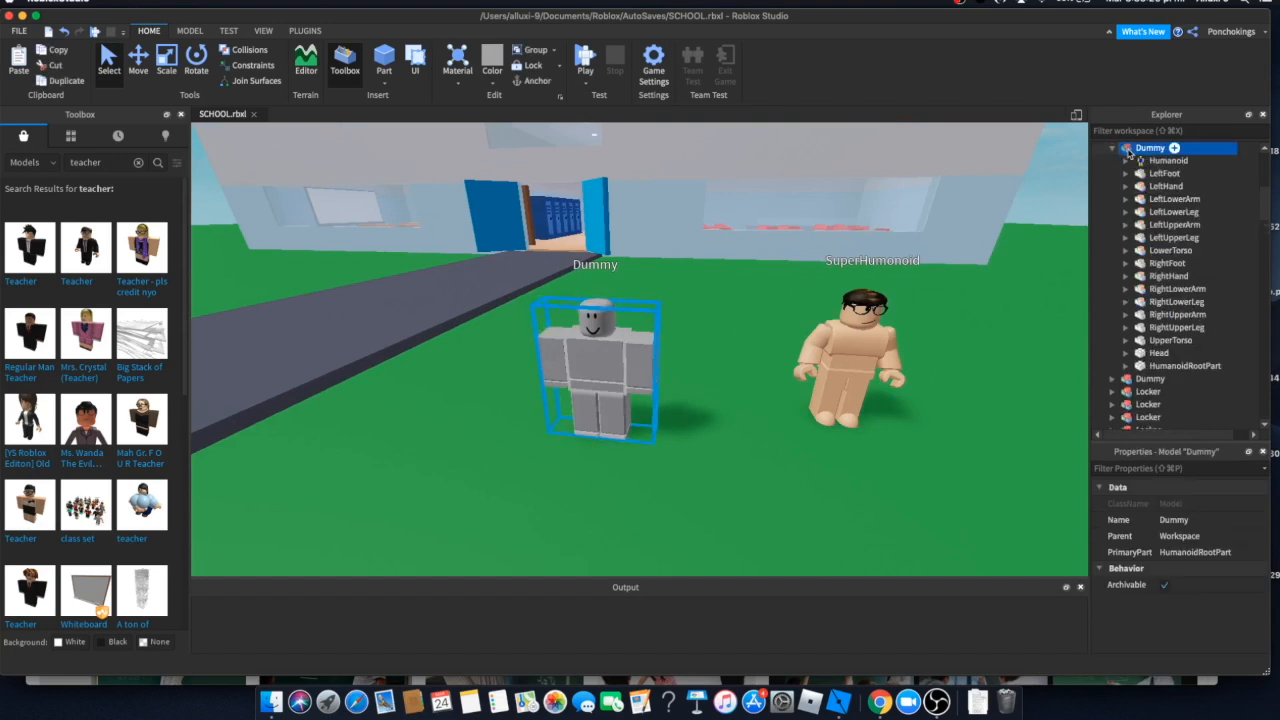
{"action": "right_click", "coordinate": [1138, 150]}
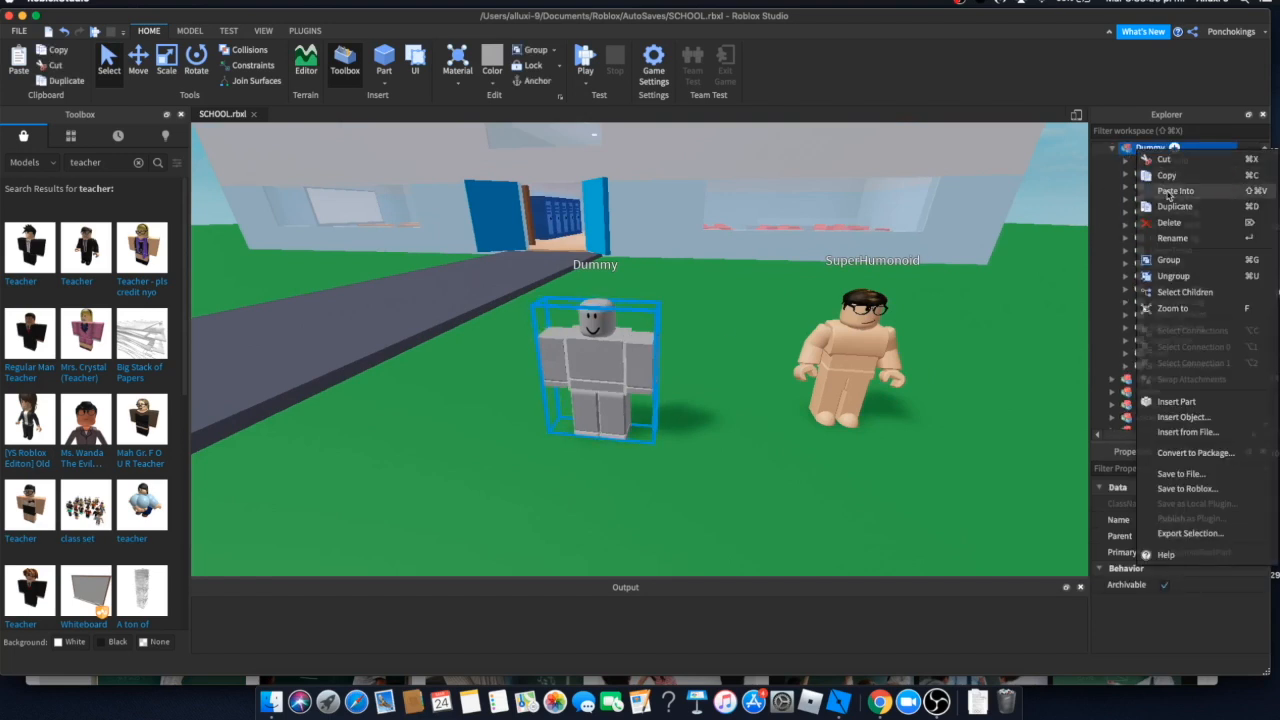
{"action": "left_click", "coordinate": [1168, 193]}
- Examine the dummy's suit from near and far, comparing it with the teacher character beside it
{"action": "scroll", "coordinate": [913, 295], "scroll_direction": "down", "scroll_amount": 5}
{"action": "scroll", "coordinate": [912, 301], "scroll_direction": "up", "scroll_amount": 2}
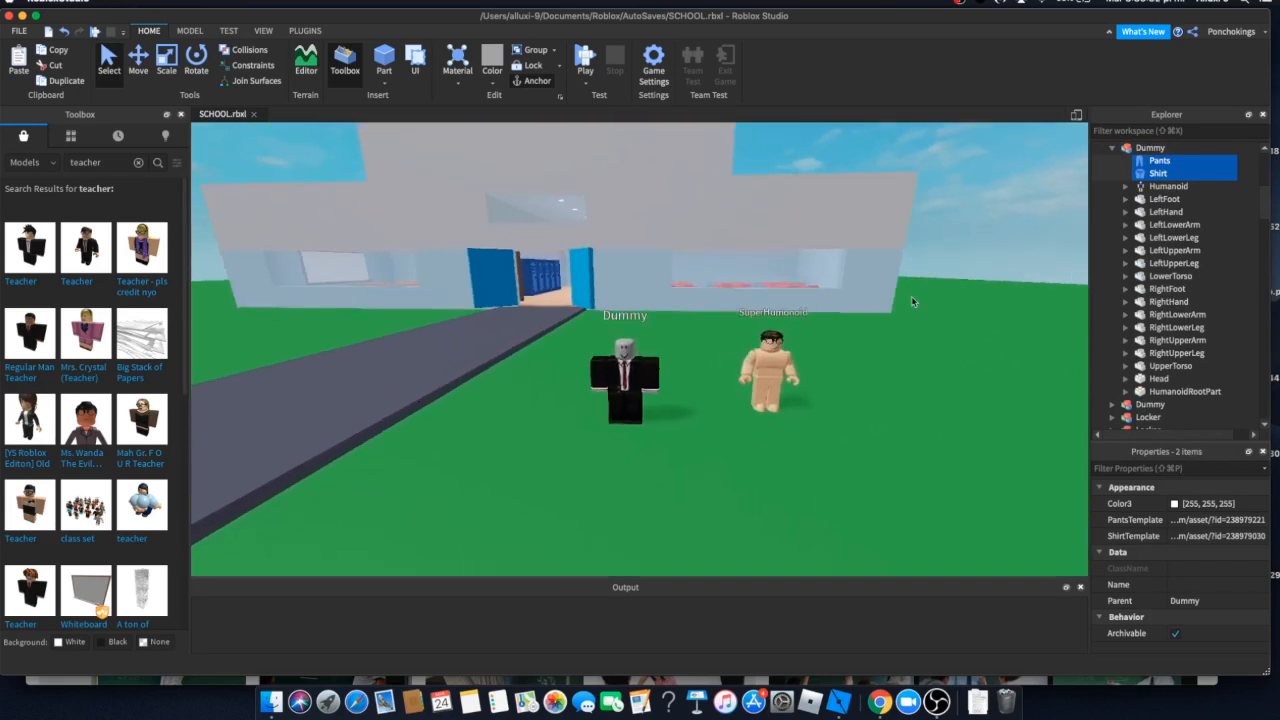
{"action": "scroll", "coordinate": [913, 300], "scroll_direction": "up", "scroll_amount": 3}
{"action": "scroll", "coordinate": [913, 299], "scroll_direction": "down", "scroll_amount": 2}
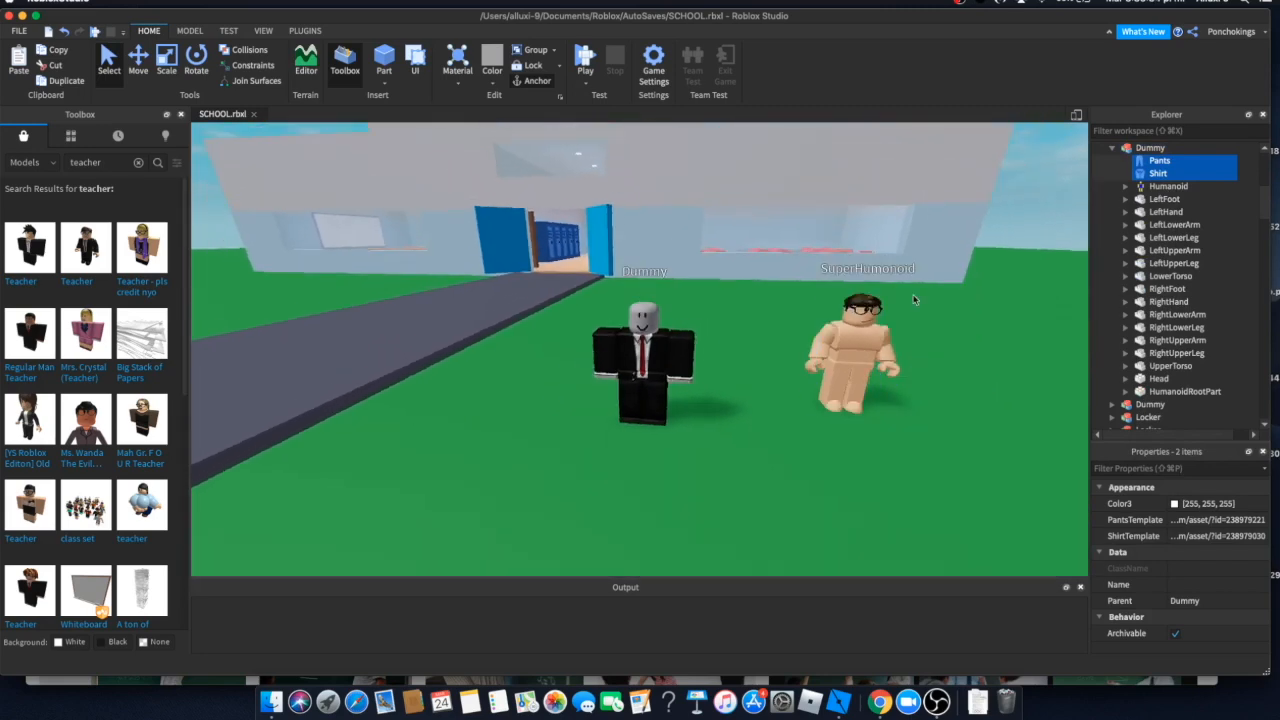
{"action": "scroll", "coordinate": [913, 299], "scroll_direction": "up", "scroll_amount": 3}
{"action": "scroll", "coordinate": [913, 298], "scroll_direction": "down", "scroll_amount": 4}
{"action": "scroll", "coordinate": [913, 295], "scroll_direction": "up", "scroll_amount": 3}
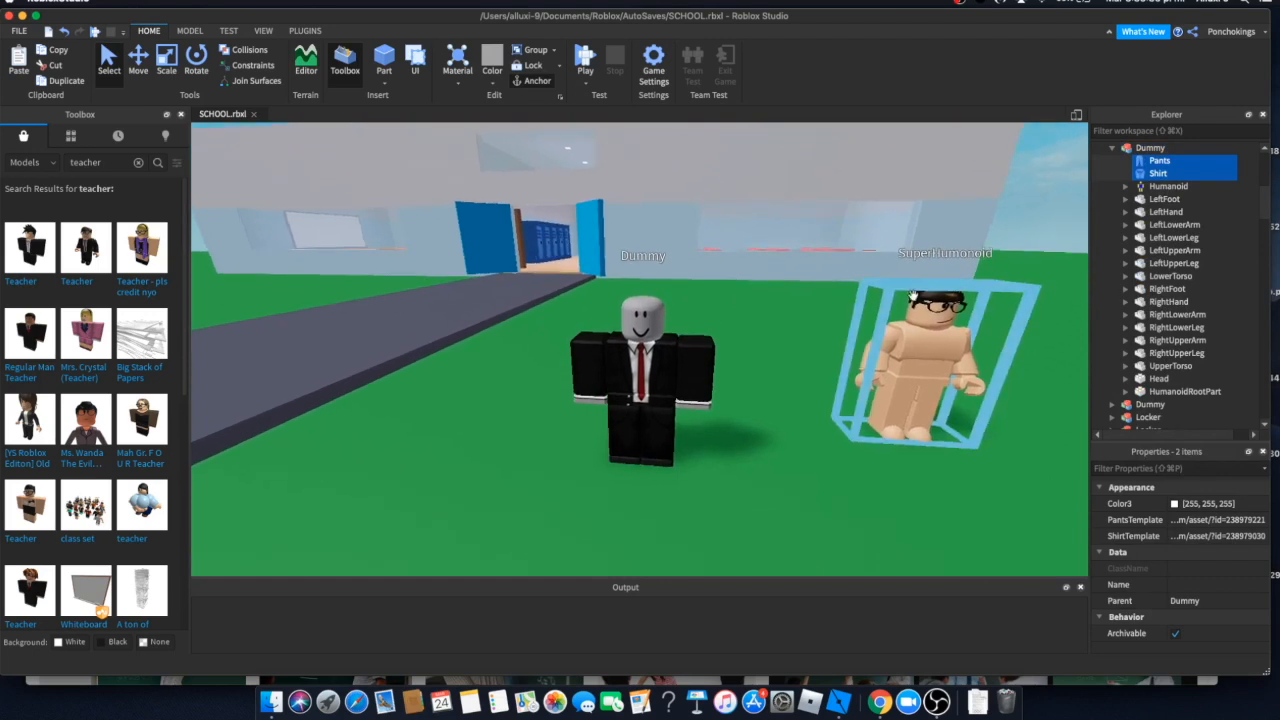
{"action": "scroll", "coordinate": [913, 297], "scroll_direction": "down", "scroll_amount": 5}
{"action": "right_click_drag", "start_coordinate": [913, 300], "coordinate": [913, 300]}
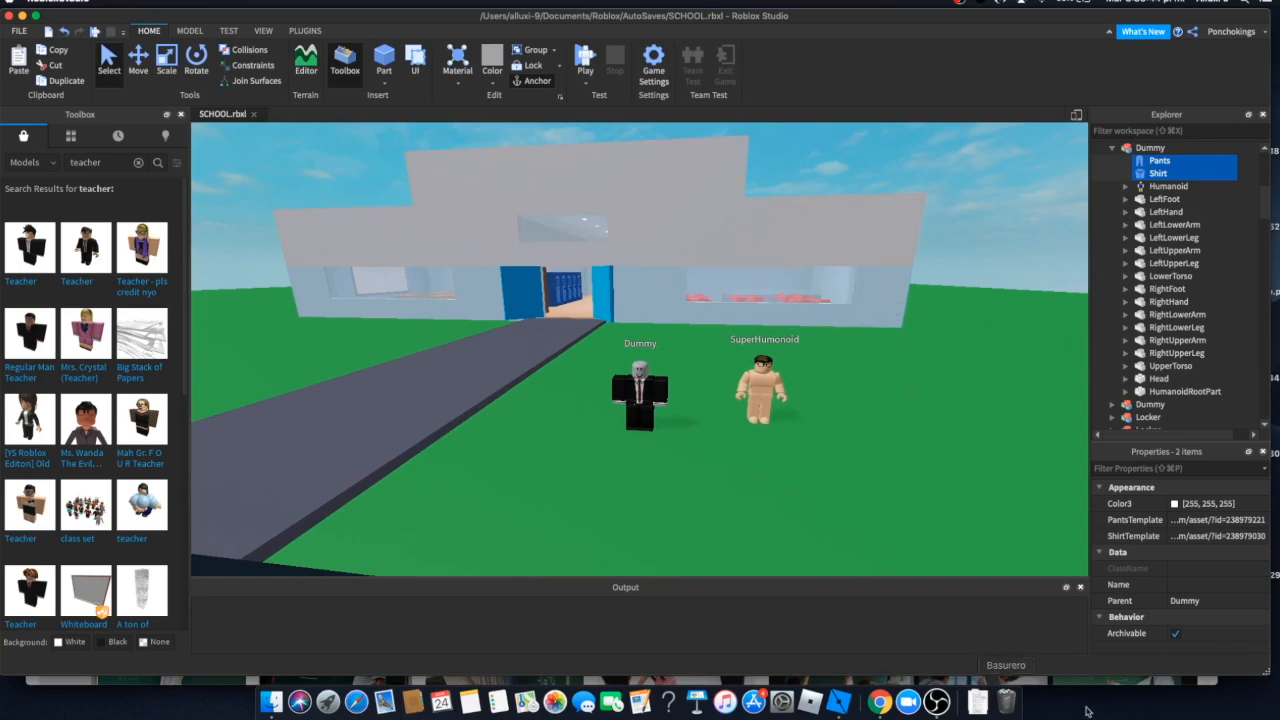
- Switch to the Roblox catalog in the Chrome browser and show the Hair category under Accessories
{"action": "left_click", "coordinate": [1167, 686]}
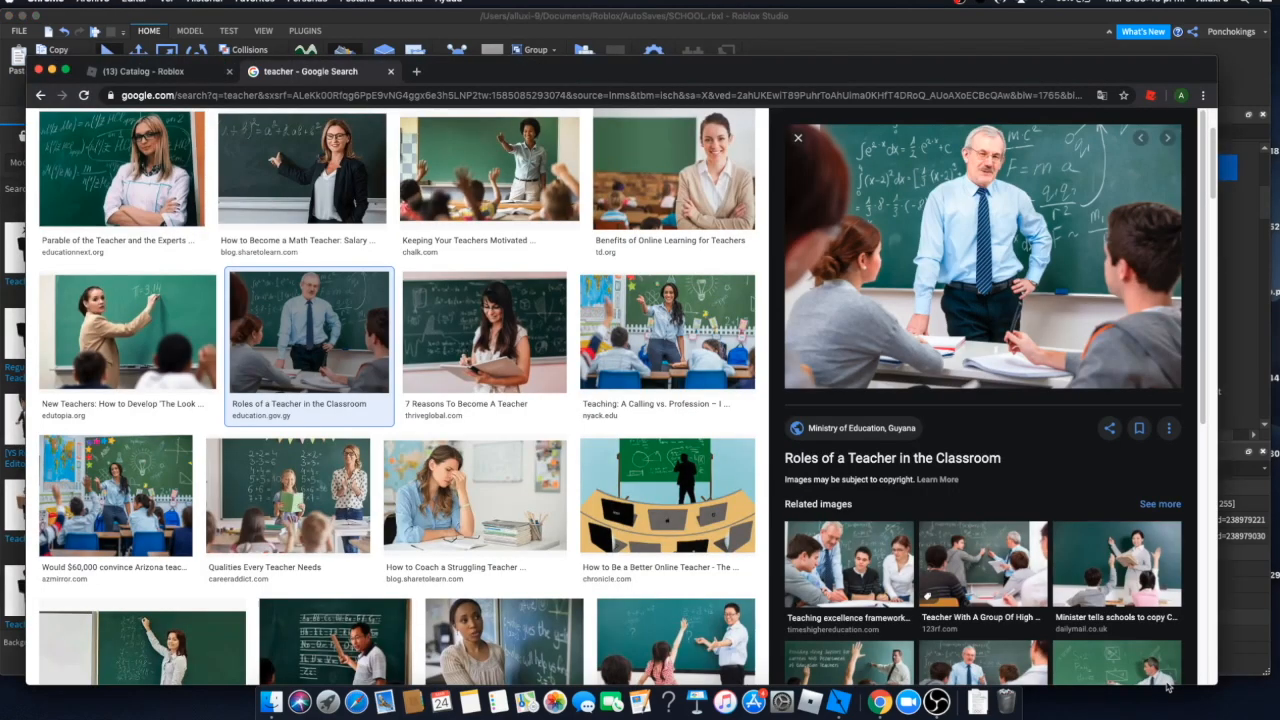
{"action": "left_click", "coordinate": [170, 72]}
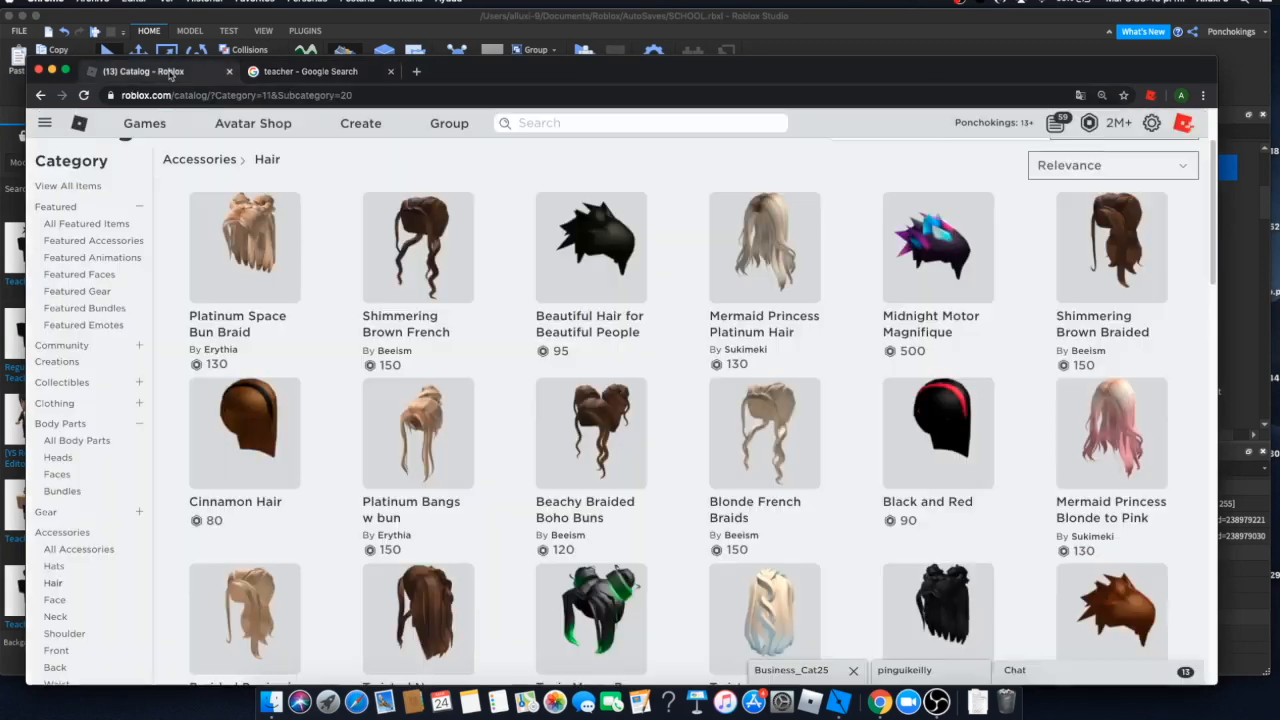
{"action": "left_click", "coordinate": [255, 124]}
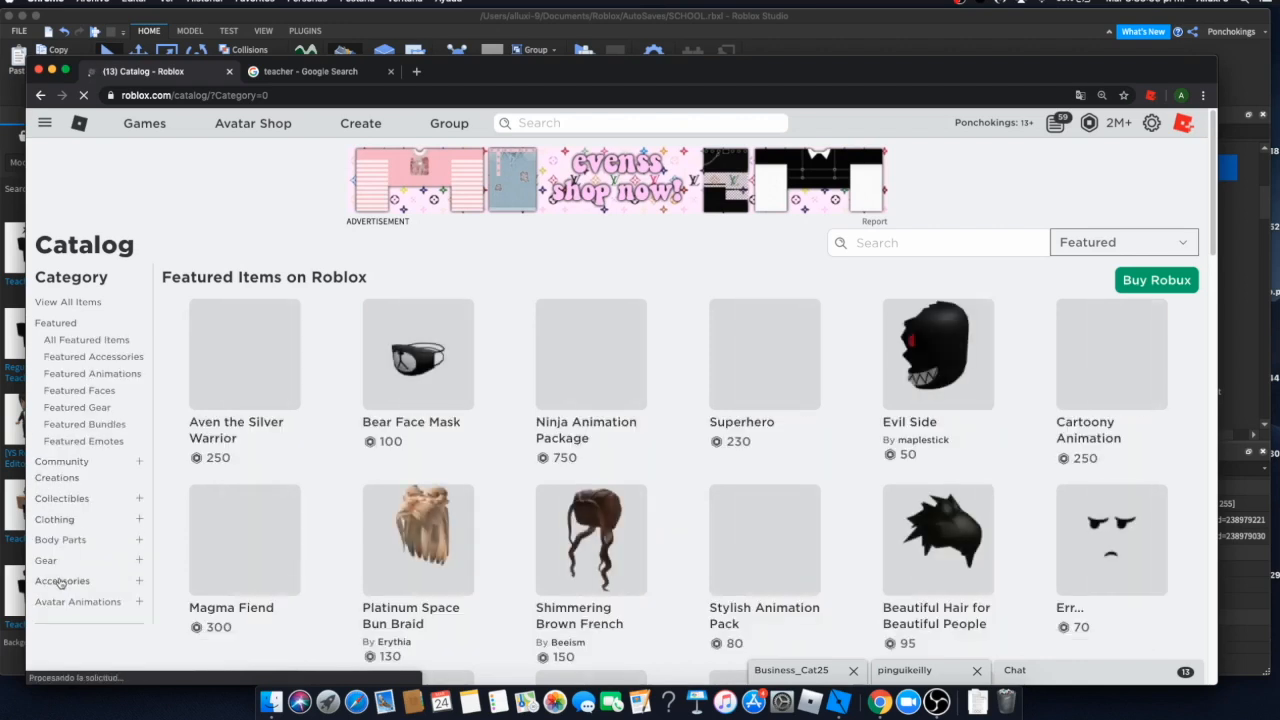
{"action": "left_click", "coordinate": [62, 583]}
{"action": "scroll", "coordinate": [98, 493], "scroll_direction": "down", "scroll_amount": 2}
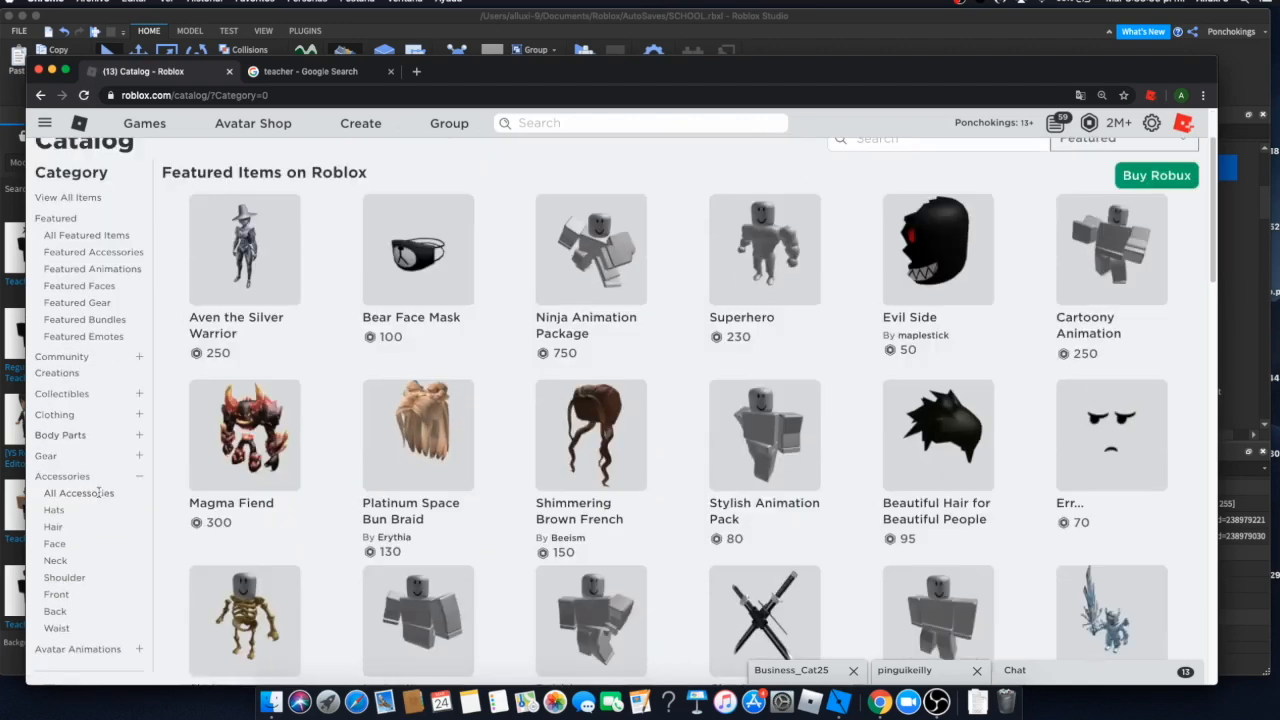
{"action": "left_click", "coordinate": [52, 527]}
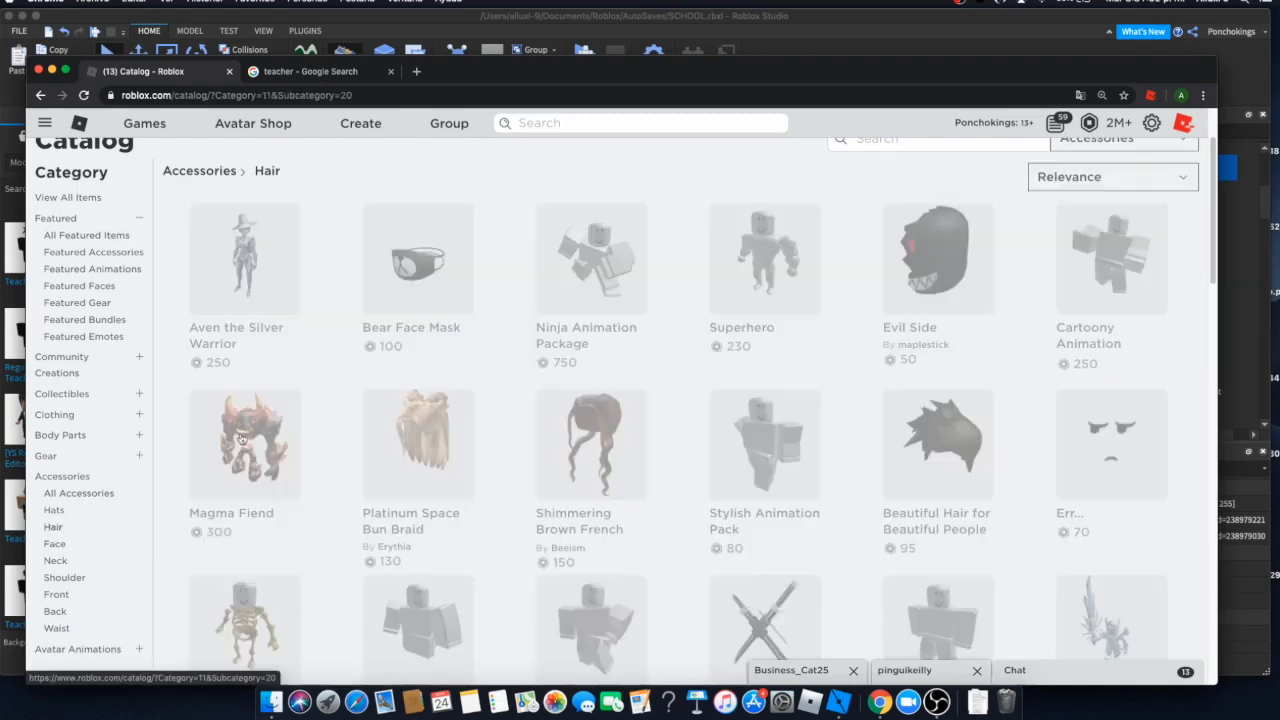
- Browse the hair accessories for a teacher hairstyle and copy the name "Dreamy Black Hair"
{"action": "scroll", "coordinate": [565, 365], "scroll_direction": "down", "scroll_amount": 4}
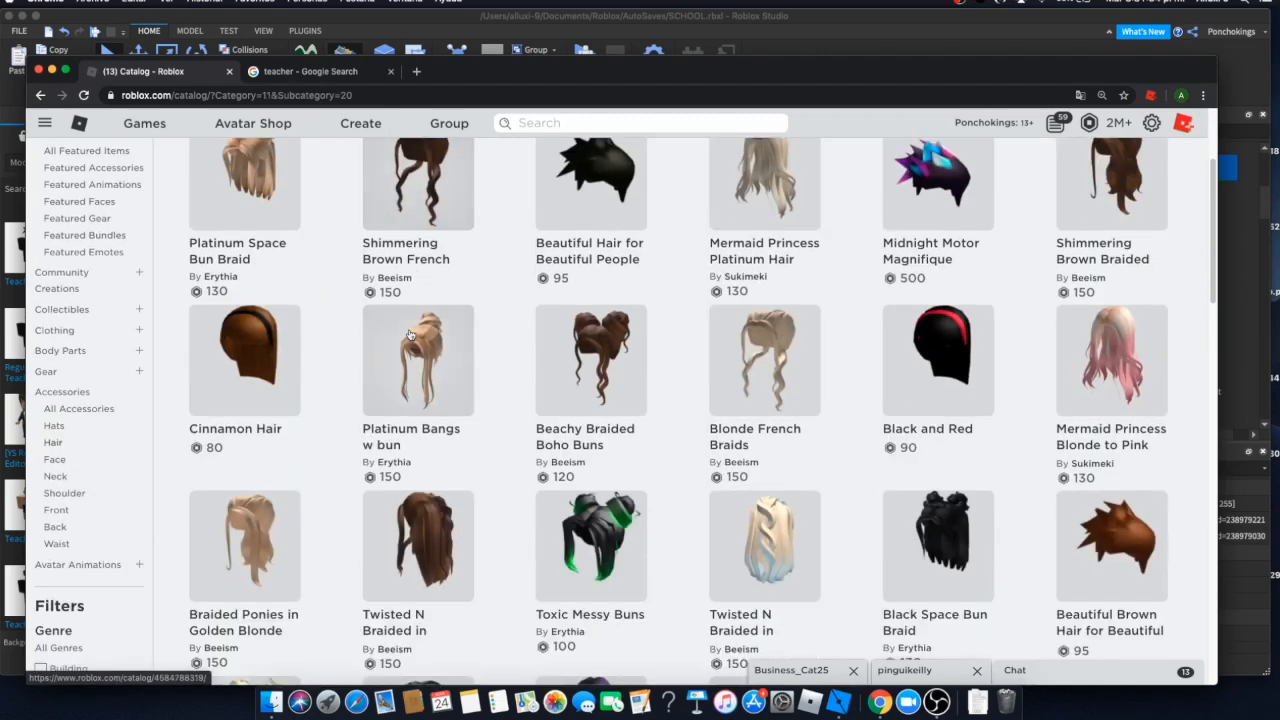
{"action": "scroll", "coordinate": [565, 365], "scroll_direction": "down", "scroll_amount": 20}
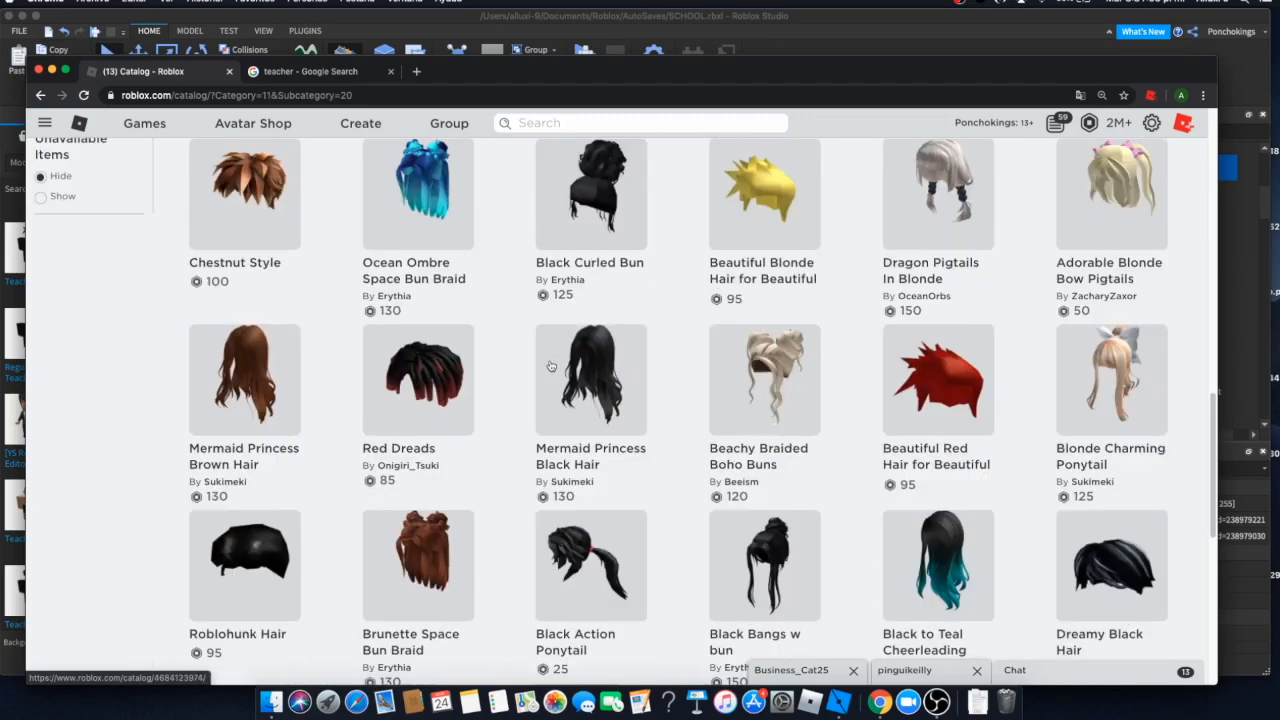
{"action": "scroll", "coordinate": [610, 378], "scroll_direction": "up", "scroll_amount": 5}
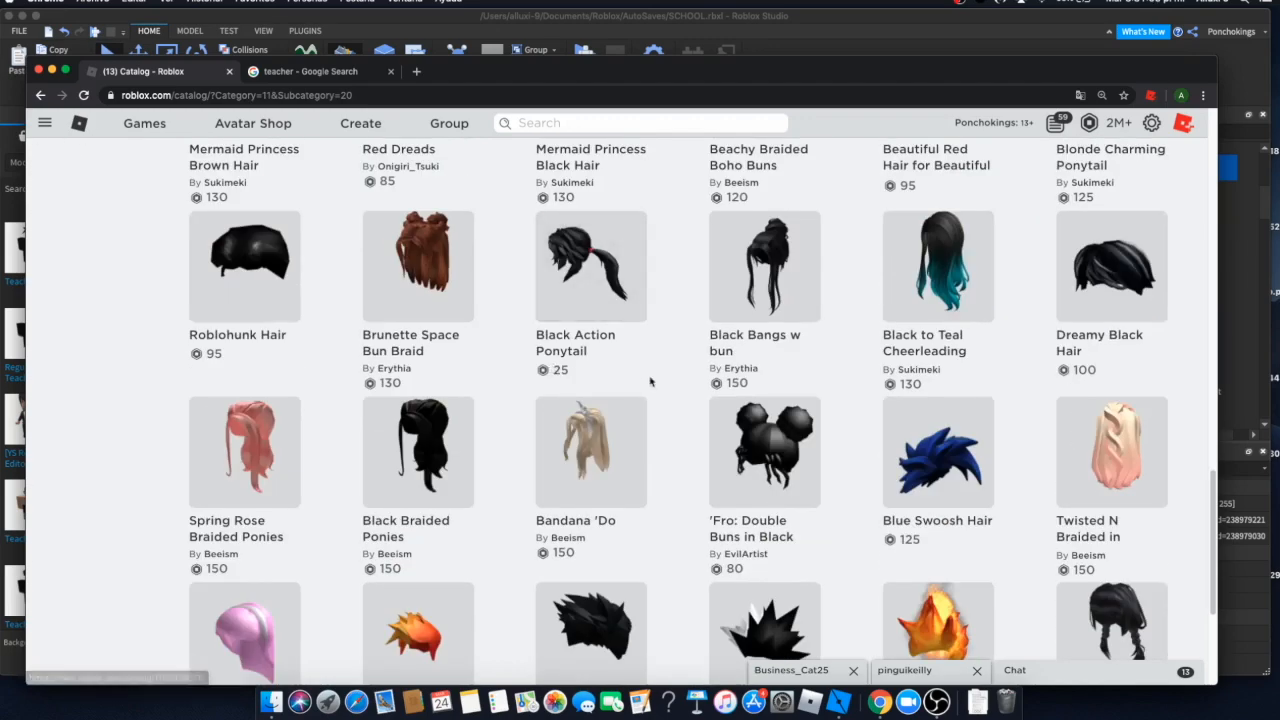
{"action": "scroll", "coordinate": [650, 378], "scroll_direction": "down", "scroll_amount": 3}
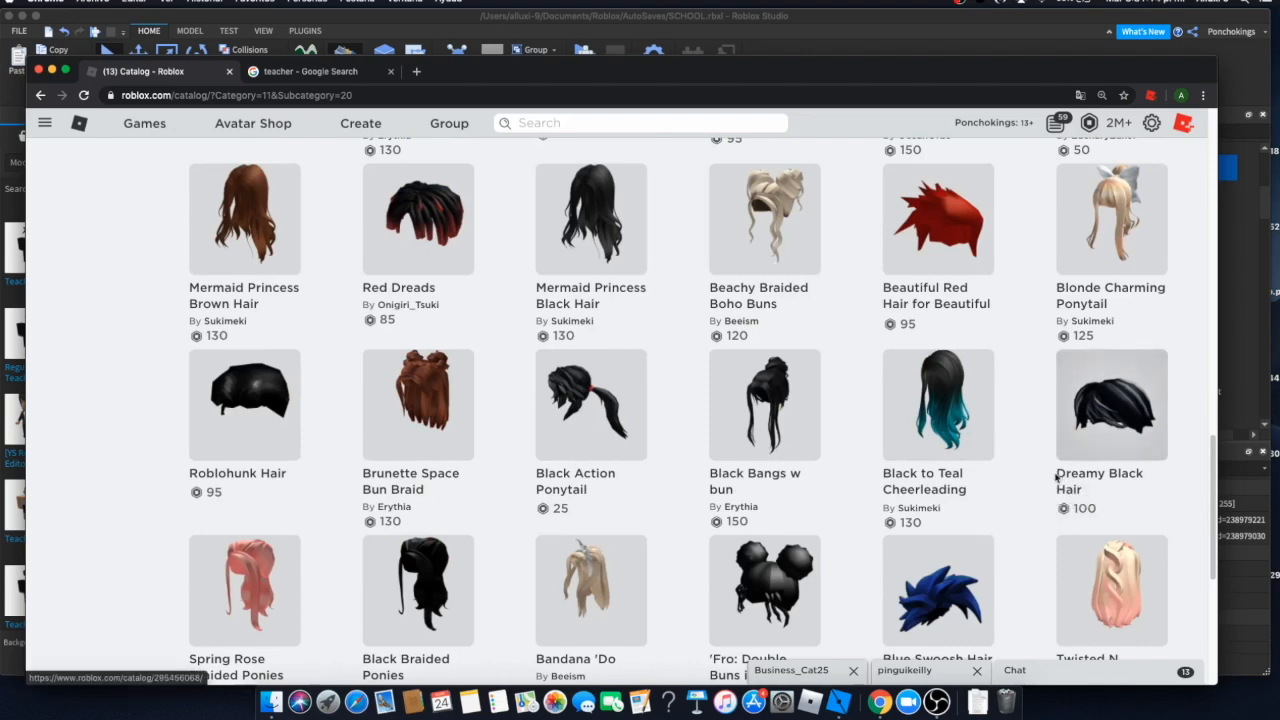
{"action": "left_click_drag", "start_coordinate": [1060, 480], "coordinate": [1089, 489]}
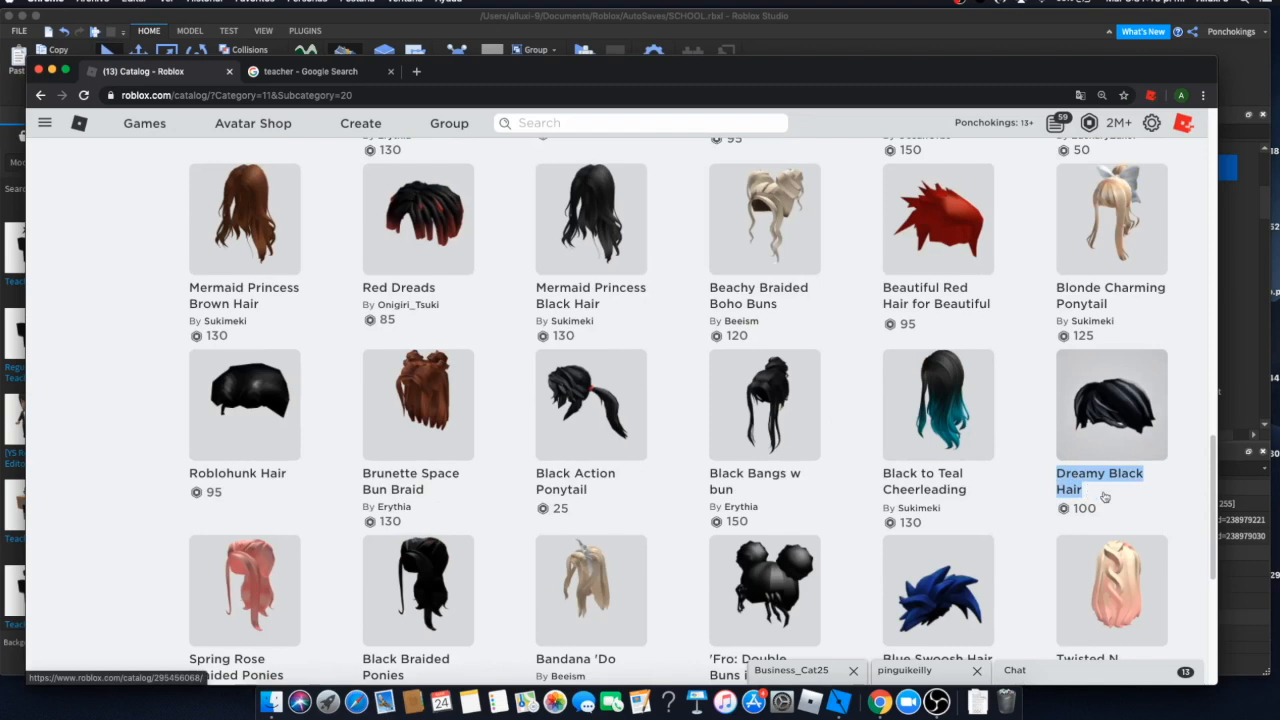
- Return to Roblox Studio, search the Toolbox models for "Dreamy Black Hair" and insert the second result, Black Dreamy Hair
{"action": "left_click", "coordinate": [863, 22]}
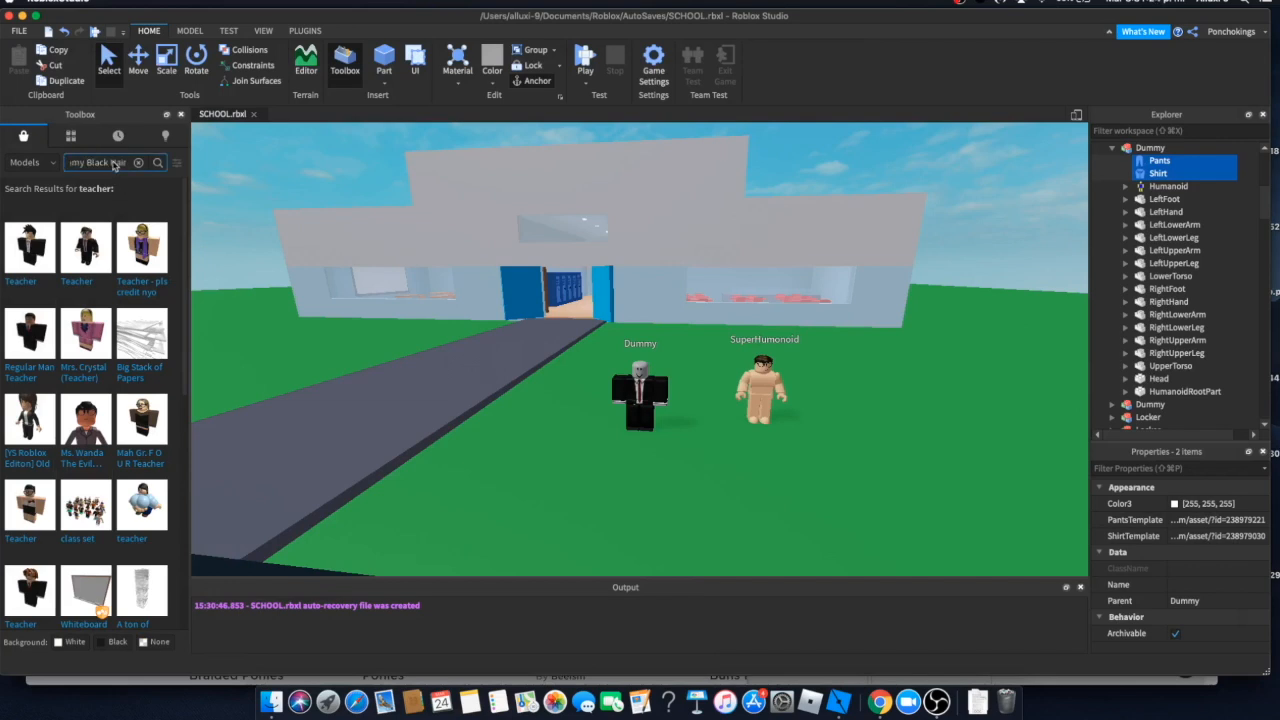
{"action": "key", "text": "Return"}
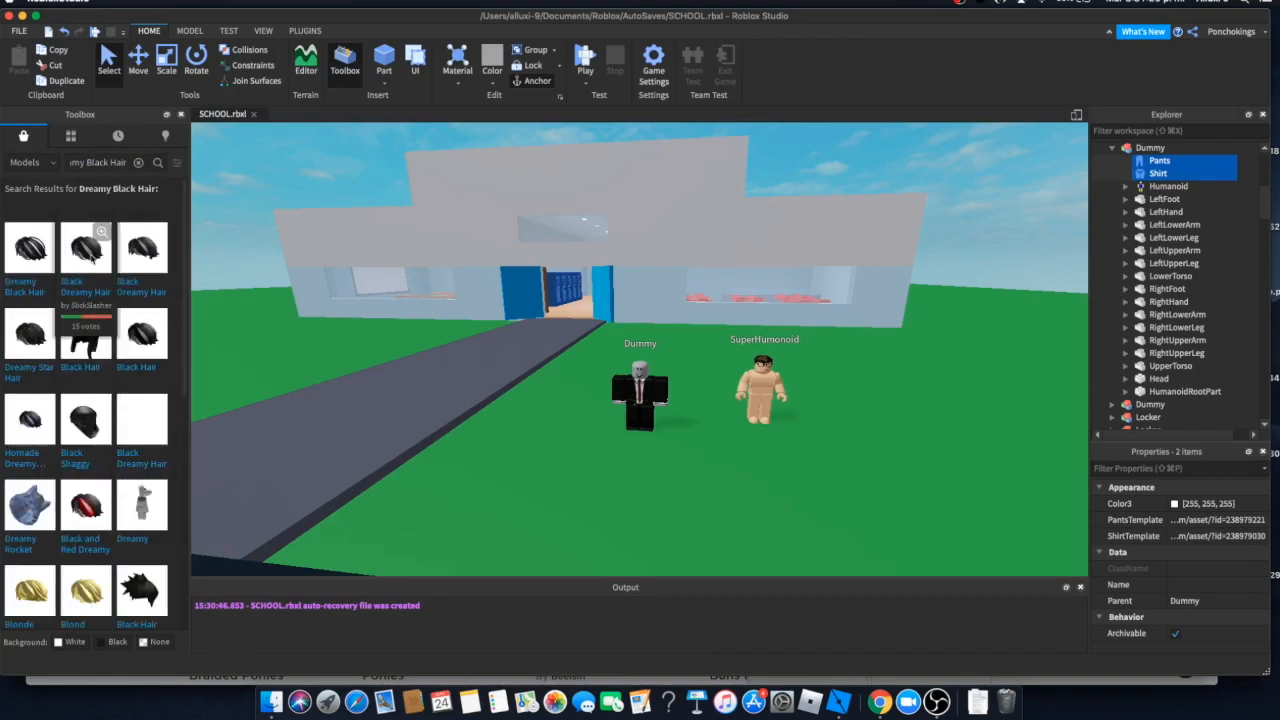
{"action": "left_click", "coordinate": [90, 255]}
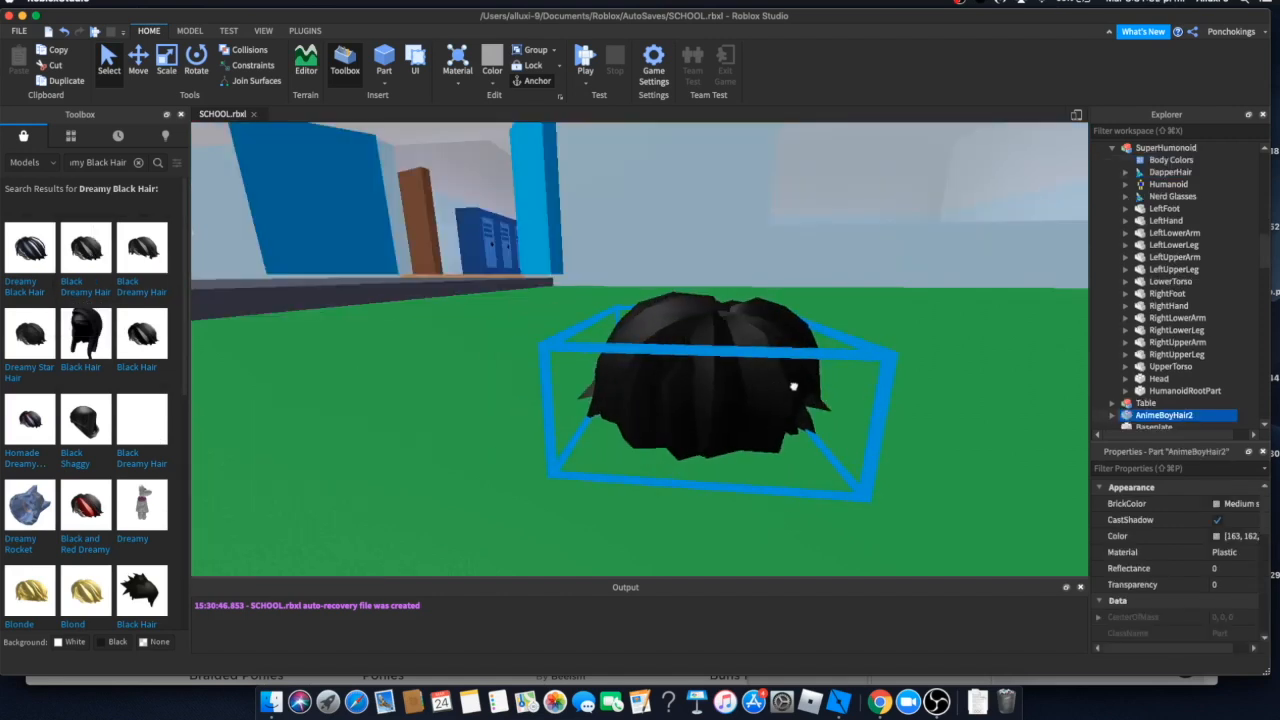
- Move the inserted black hair onto the dummy's head and lower it into place with the Move tool
{"action": "scroll", "coordinate": [820, 402], "scroll_direction": "down", "scroll_amount": 5}
{"action": "right_click_drag", "start_coordinate": [823, 403], "coordinate": [828, 403]}
{"action": "scroll", "coordinate": [825, 406], "scroll_direction": "down", "scroll_amount": 5}
{"action": "scroll", "coordinate": [828, 403], "scroll_direction": "up", "scroll_amount": 3}
{"action": "left_click_drag", "start_coordinate": [828, 403], "coordinate": [774, 215]}
{"action": "left_click", "coordinate": [136, 62]}
{"action": "key", "text": "f"}
{"action": "left_click_drag", "start_coordinate": [663, 230], "coordinate": [661, 243]}
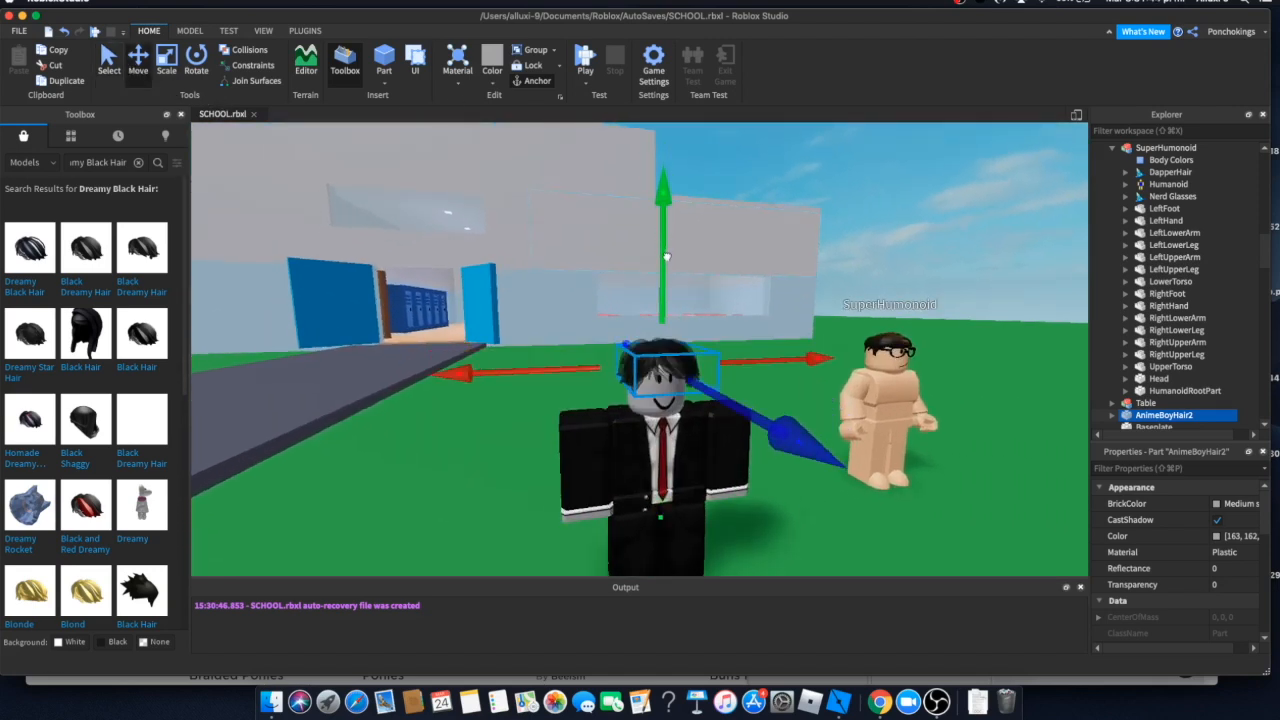
- Fine-tune the hair's depth and sideways position on the dummy's head and check the fit from near and far
{"action": "left_click_drag", "start_coordinate": [725, 413], "coordinate": [714, 405]}
{"action": "right_click_drag", "start_coordinate": [745, 354], "coordinate": [738, 355]}
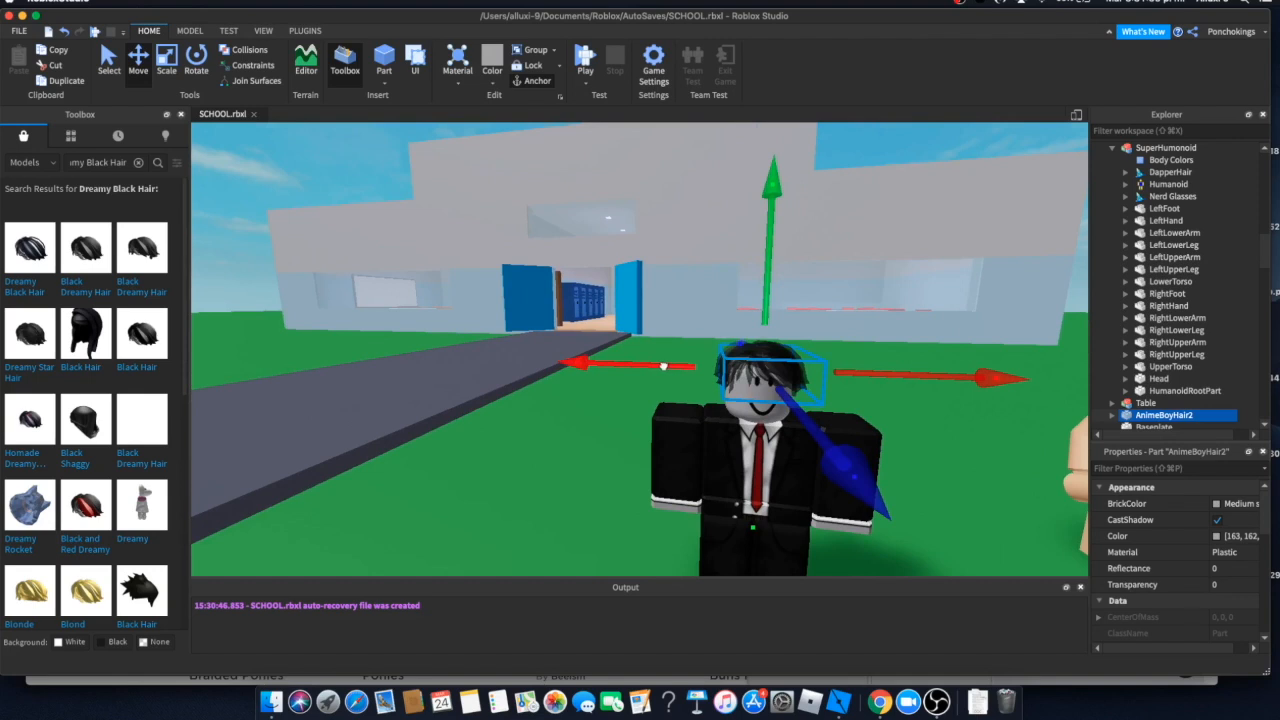
{"action": "left_click_drag", "start_coordinate": [663, 366], "coordinate": [659, 366]}
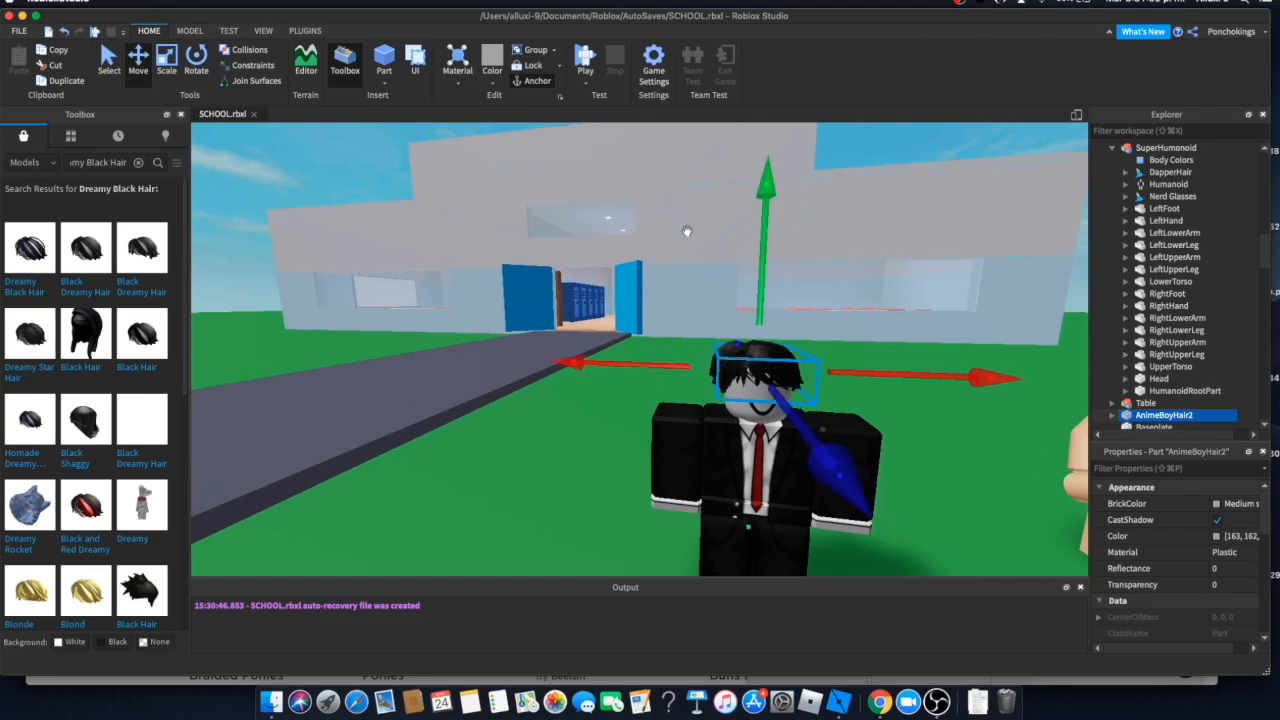
{"action": "scroll", "coordinate": [700, 230], "scroll_direction": "down", "scroll_amount": 8}
{"action": "left_click", "coordinate": [842, 192]}
{"action": "scroll", "coordinate": [842, 192], "scroll_direction": "up", "scroll_amount": 8}
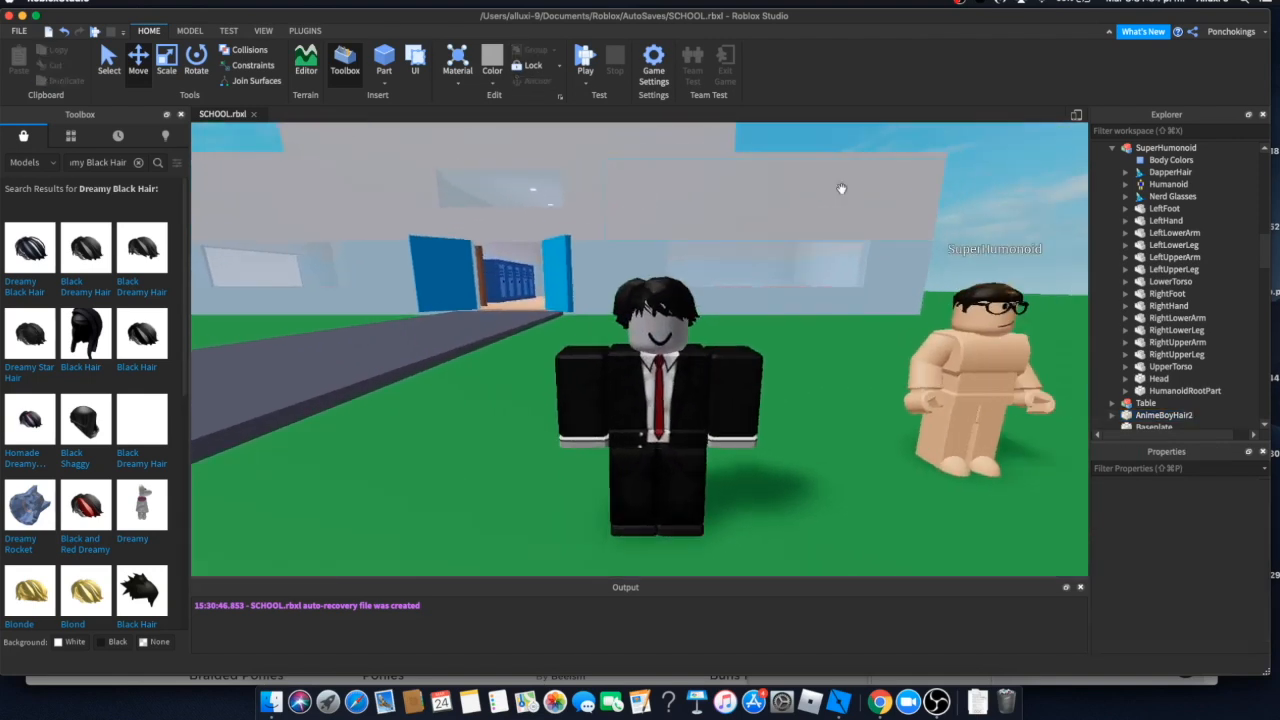
{"action": "scroll", "coordinate": [803, 231], "scroll_direction": "down", "scroll_amount": 5}
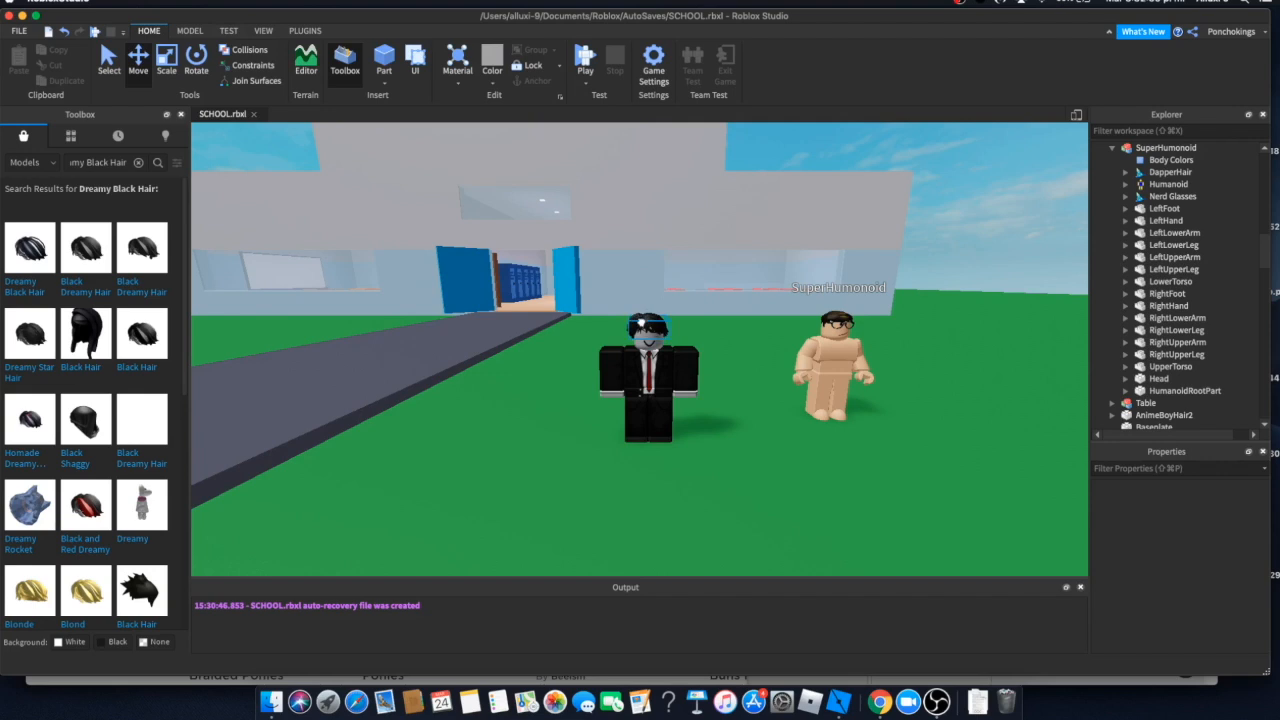
- Set the move snap increment to 0.1 studs, sliding the hair sideways off the dummy's head and back onto it
{"action": "left_click", "coordinate": [640, 325]}
{"action": "mouse_move", "coordinate": [720, 327]}
{"action": "left_mouse_down"}
{"action": "mouse_move", "coordinate": [800, 327]}
{"action": "mouse_move", "coordinate": [722, 327]}
{"action": "left_mouse_up"}
{"action": "left_click", "coordinate": [190, 31]}
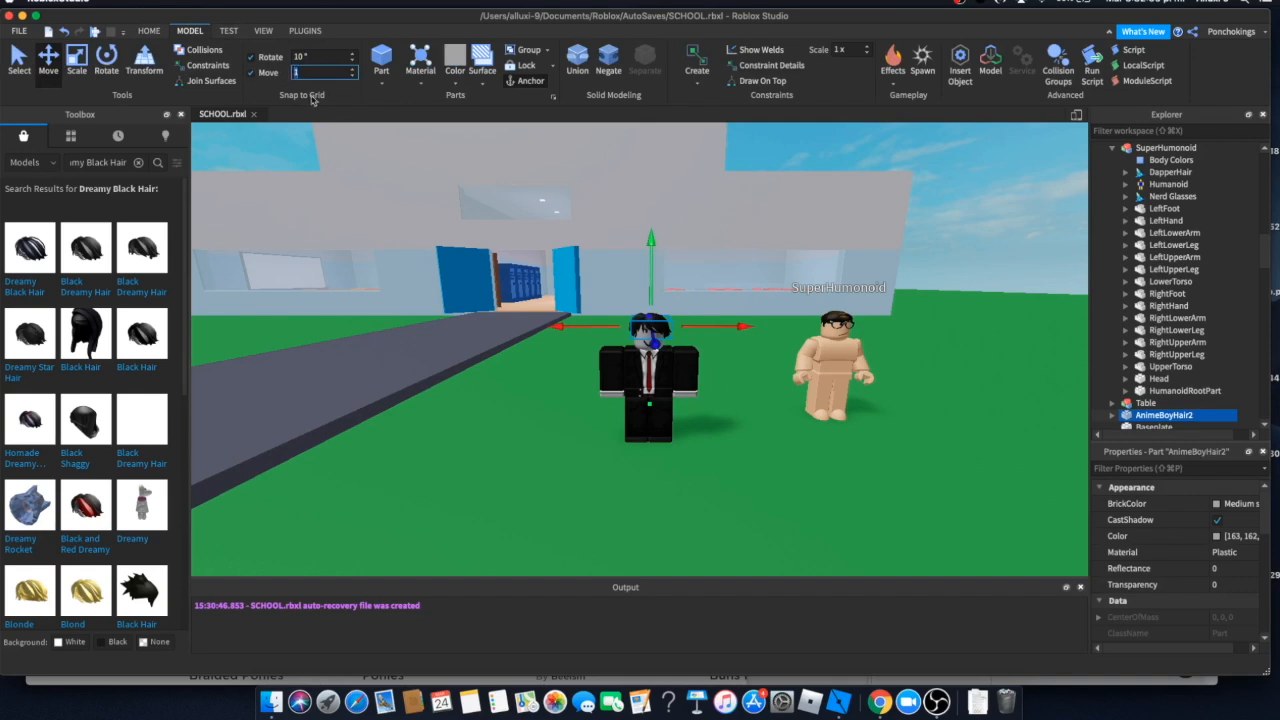
{"action": "left_click_drag", "start_coordinate": [585, 332], "coordinate": [519, 330]}
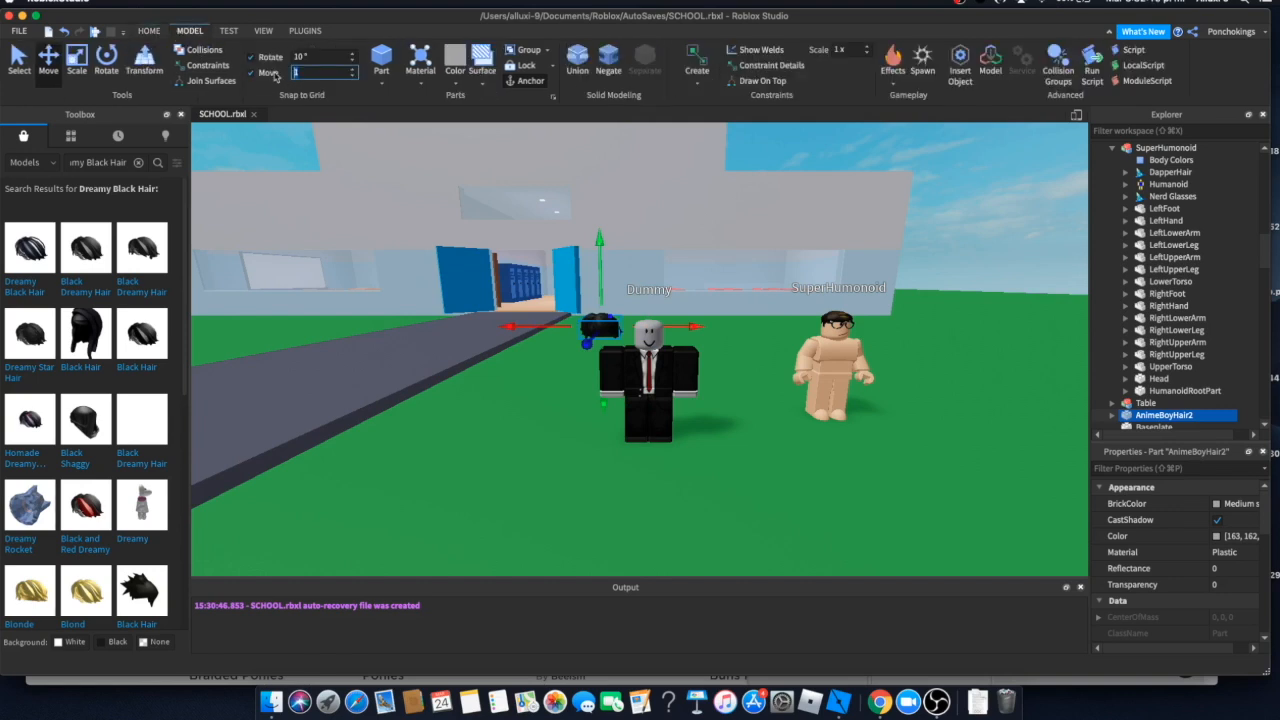
{"action": "left_click", "coordinate": [297, 57]}
{"action": "type", "text": "1 studs"}
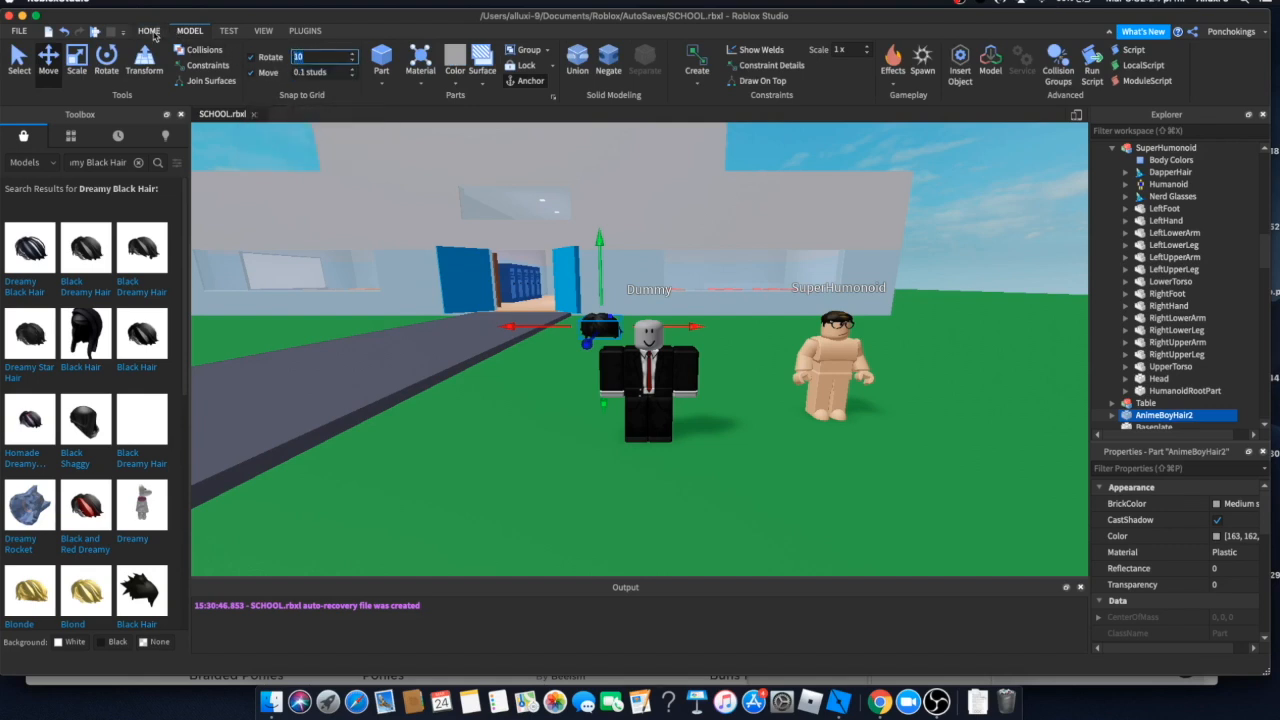
{"action": "left_click_drag", "start_coordinate": [686, 327], "coordinate": [730, 321]}
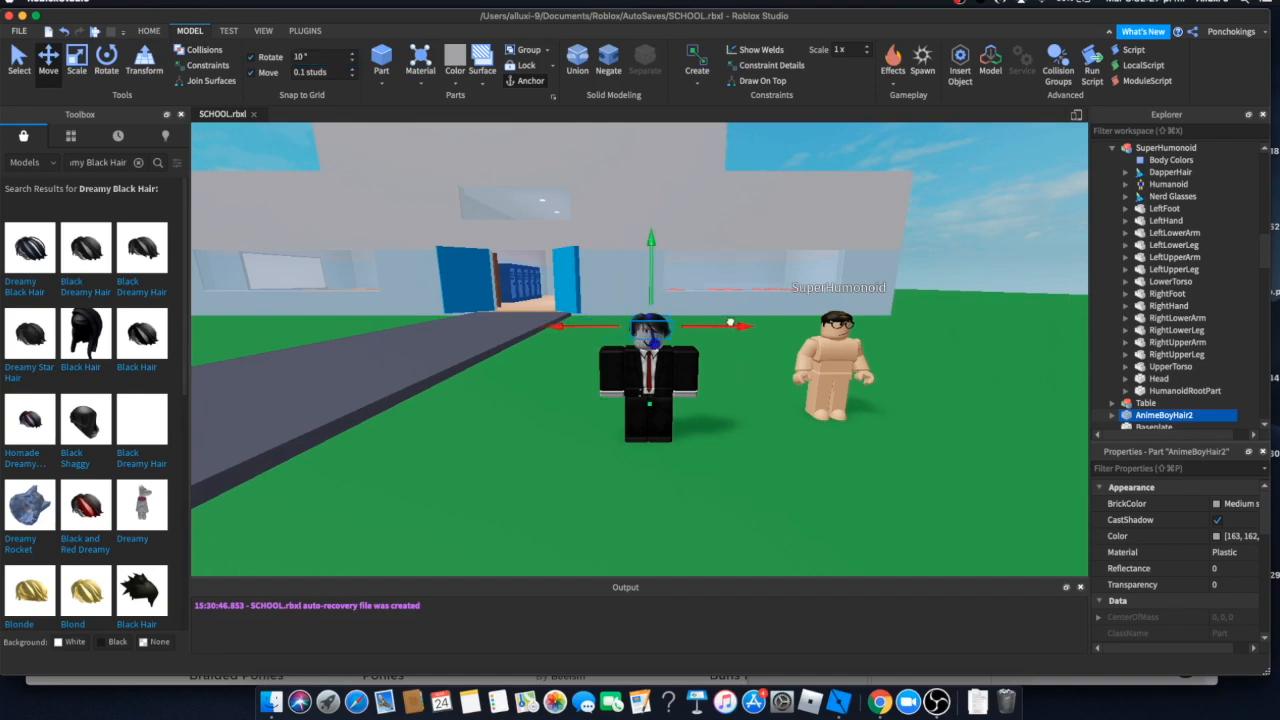
- Check how the black hair fits the suited dummy's head from near and far, and deselect it
{"action": "left_click", "coordinate": [149, 31]}
{"action": "left_click", "coordinate": [186, 31]}
{"action": "key", "text": "f"}
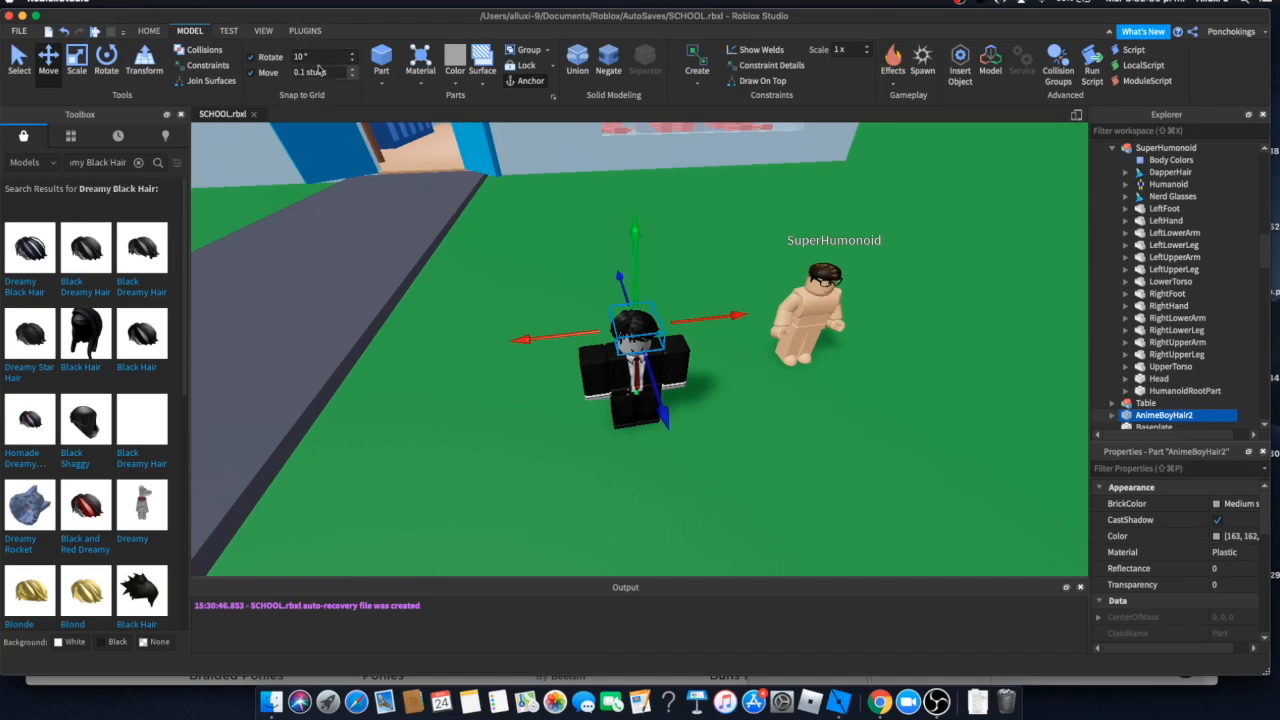
{"action": "scroll", "coordinate": [551, 251], "scroll_direction": "up", "scroll_amount": 6}
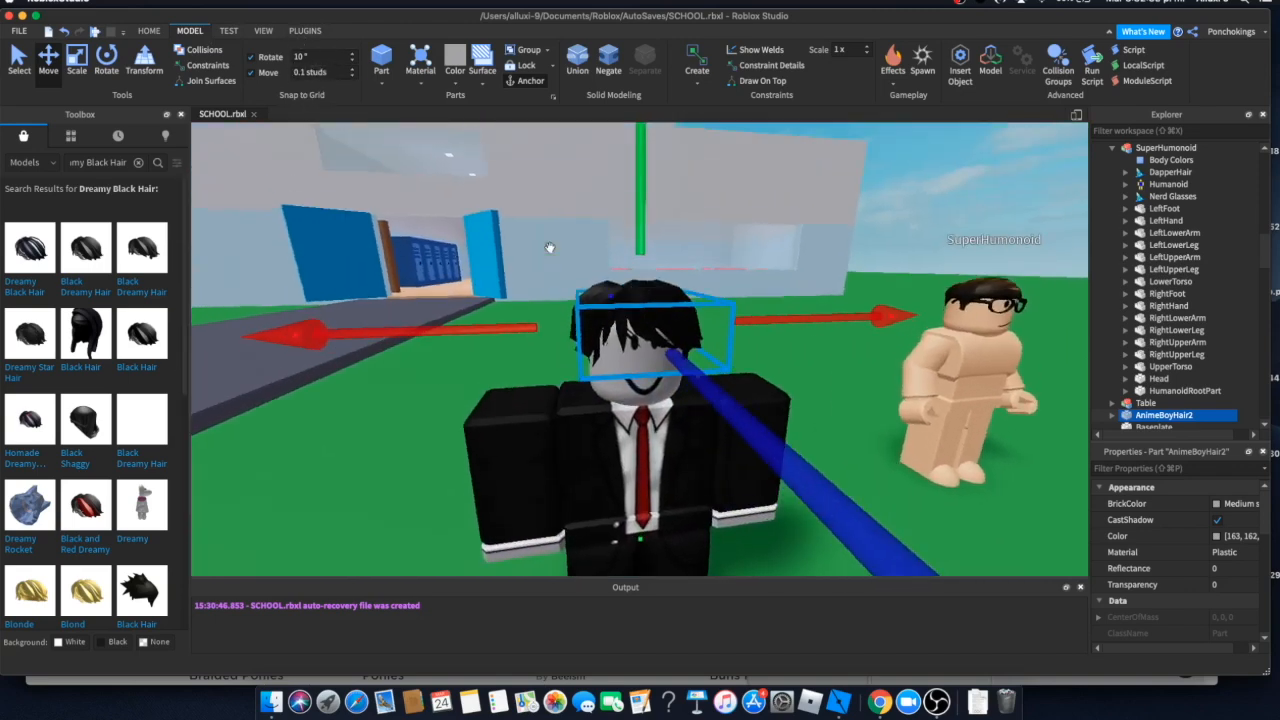
{"action": "scroll", "coordinate": [569, 295], "scroll_direction": "up", "scroll_amount": 3}
{"action": "scroll", "coordinate": [831, 246], "scroll_direction": "down", "scroll_amount": 5}
{"action": "left_click", "coordinate": [912, 248]}
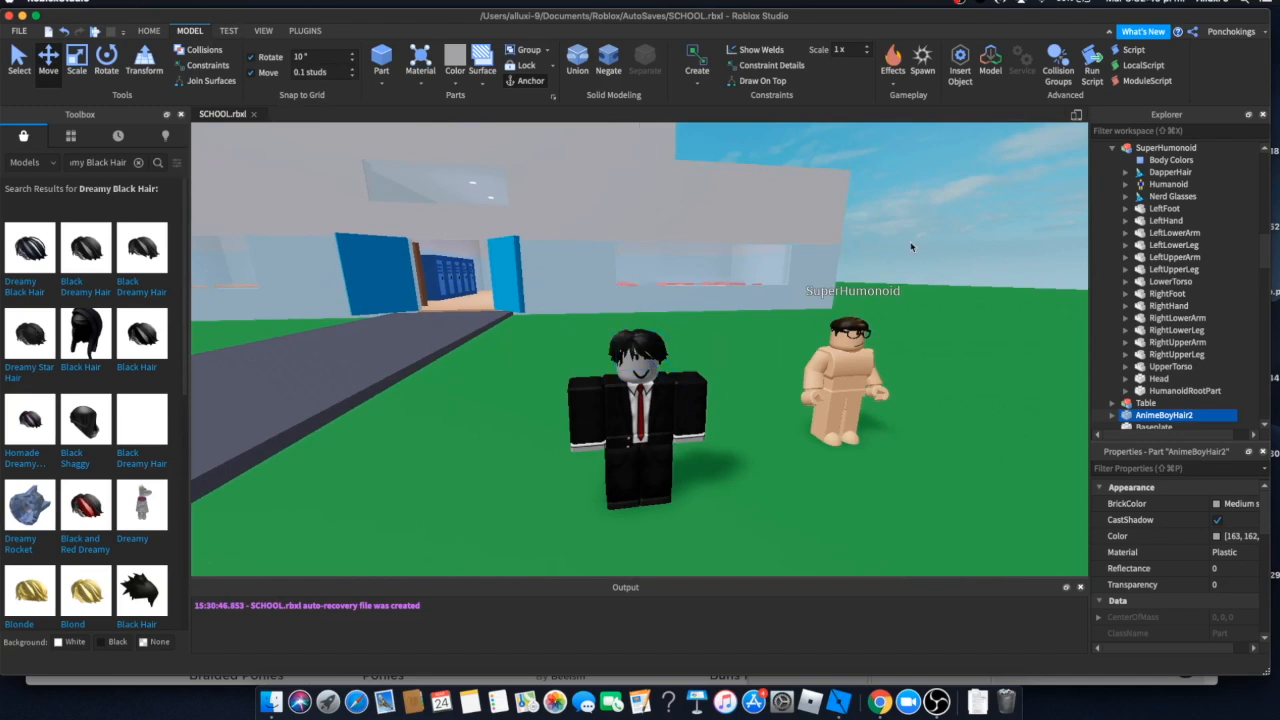
{"action": "scroll", "coordinate": [908, 262], "scroll_direction": "up", "scroll_amount": 4}
{"action": "scroll", "coordinate": [800, 320], "scroll_direction": "up", "scroll_amount": 4}
{"action": "scroll", "coordinate": [700, 360], "scroll_direction": "down", "scroll_amount": 4}
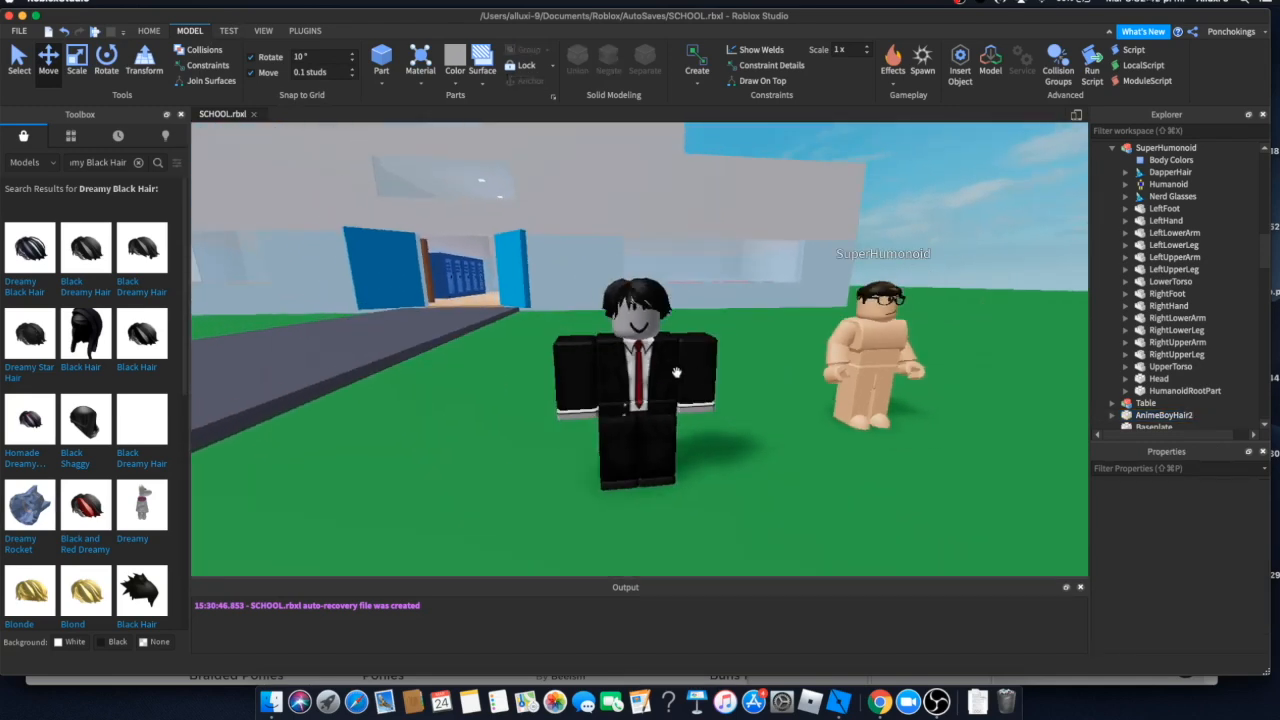
- Recolor the suited dummy's skin with a tan tone from the color palette and deselect it
{"action": "left_click", "coordinate": [672, 373]}
{"action": "left_click", "coordinate": [150, 31]}
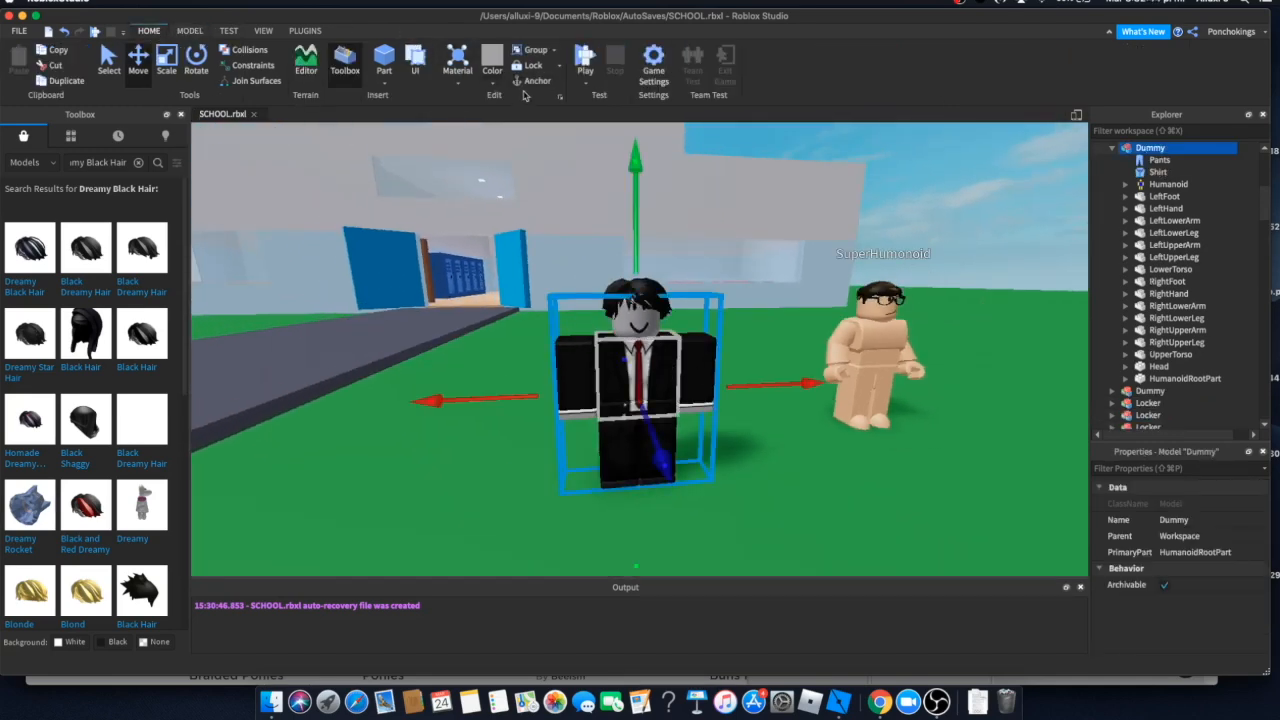
{"action": "left_click", "coordinate": [492, 84]}
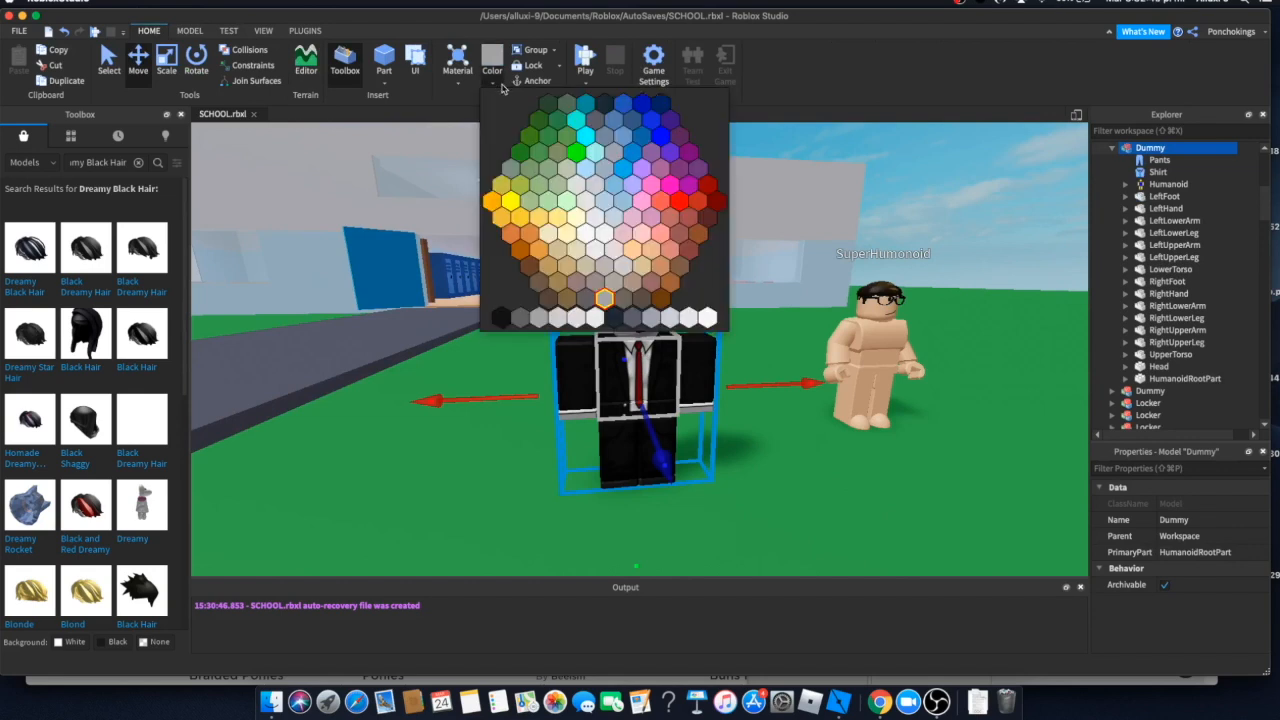
{"action": "left_click", "coordinate": [660, 265]}
{"action": "left_click", "coordinate": [974, 232]}
- Remove the SuperHumonoid character standing beside the suited dummy
{"action": "right_click_drag", "start_coordinate": [974, 232], "coordinate": [974, 233]}
{"action": "scroll", "coordinate": [802, 314], "scroll_direction": "down", "scroll_amount": 3}
{"action": "left_click_drag", "start_coordinate": [759, 313], "coordinate": [800, 446]}
{"action": "key", "text": "super+x"}
{"action": "scroll", "coordinate": [872, 183], "scroll_direction": "up", "scroll_amount": 3}
{"action": "right_click_drag", "start_coordinate": [870, 184], "coordinate": [873, 183]}
{"action": "scroll", "coordinate": [872, 183], "scroll_direction": "down", "scroll_amount": 2}
{"action": "scroll", "coordinate": [872, 183], "scroll_direction": "up", "scroll_amount": 3}
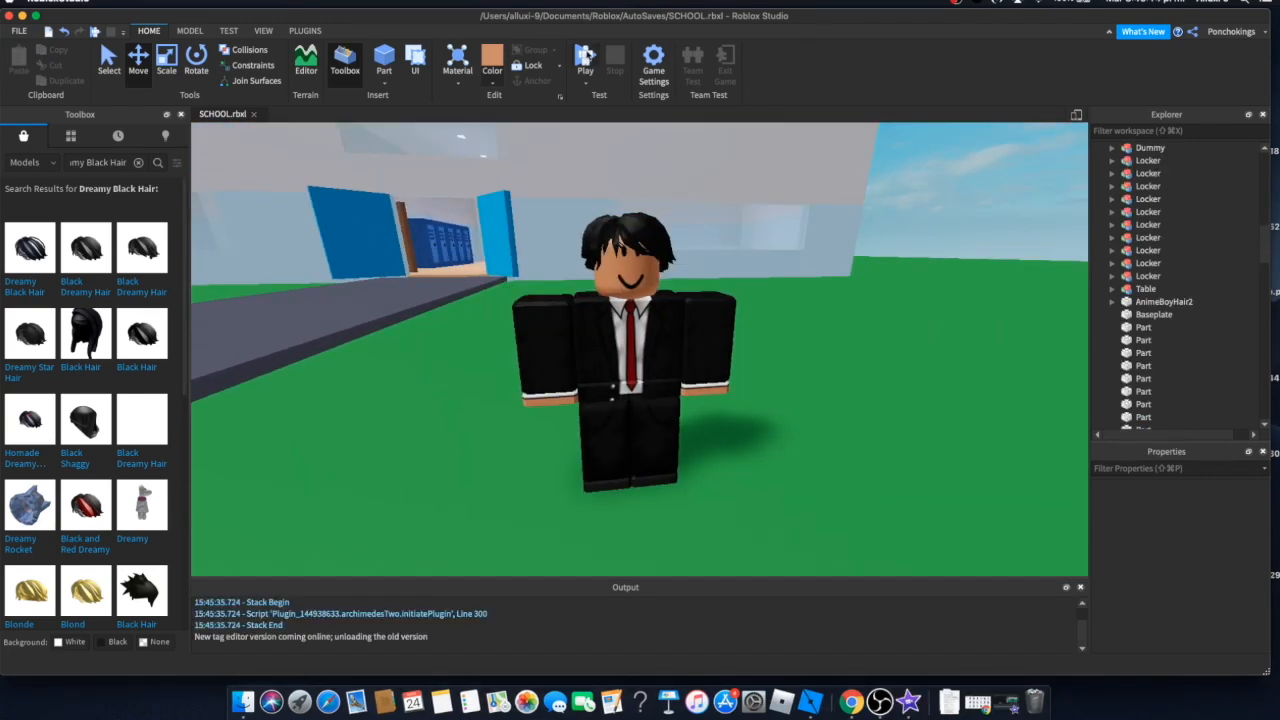
- Play-test the school scene and walk the avatar around to look at the suited dummy
{"action": "left_click", "coordinate": [589, 60]}
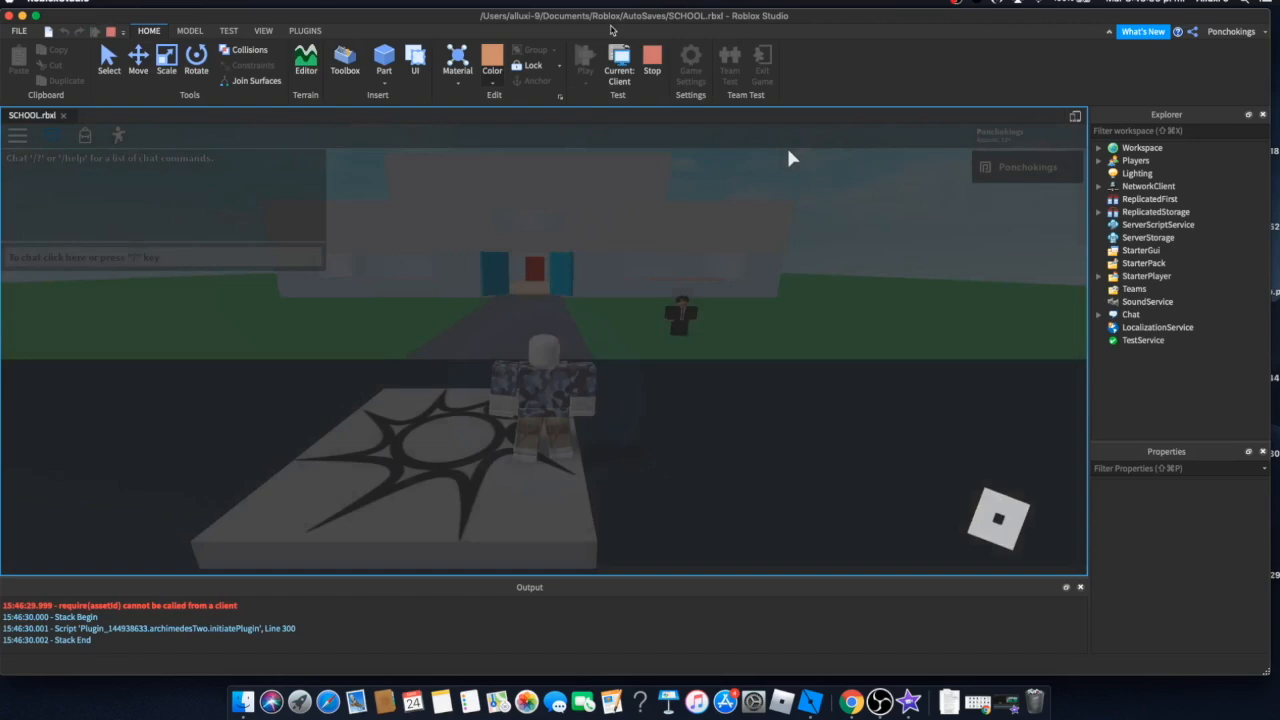
{"action": "key", "text": "w"}
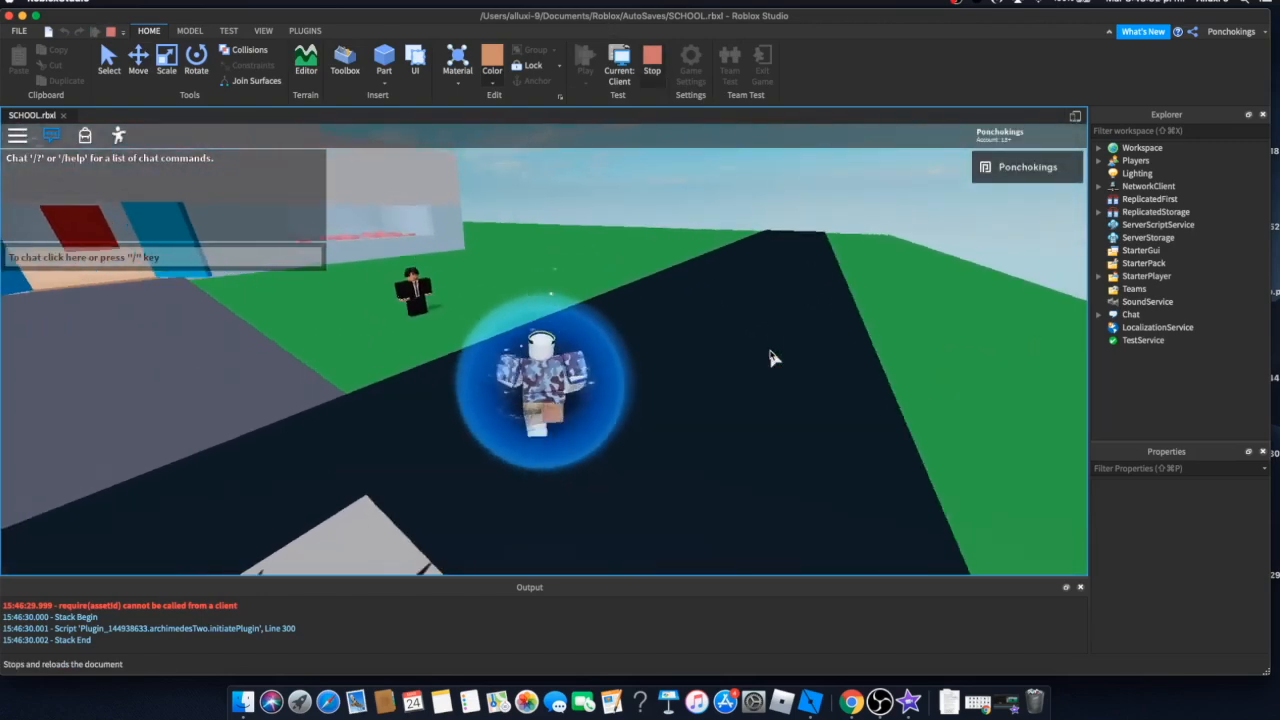
{"action": "key", "text": "w"}
{"action": "right_click_drag", "start_coordinate": [772, 358], "coordinate": [772, 358]}
{"action": "key", "text": "s"}
{"action": "key", "text": "w"}
{"action": "key", "text": "w"}
{"action": "key", "text": "s"}
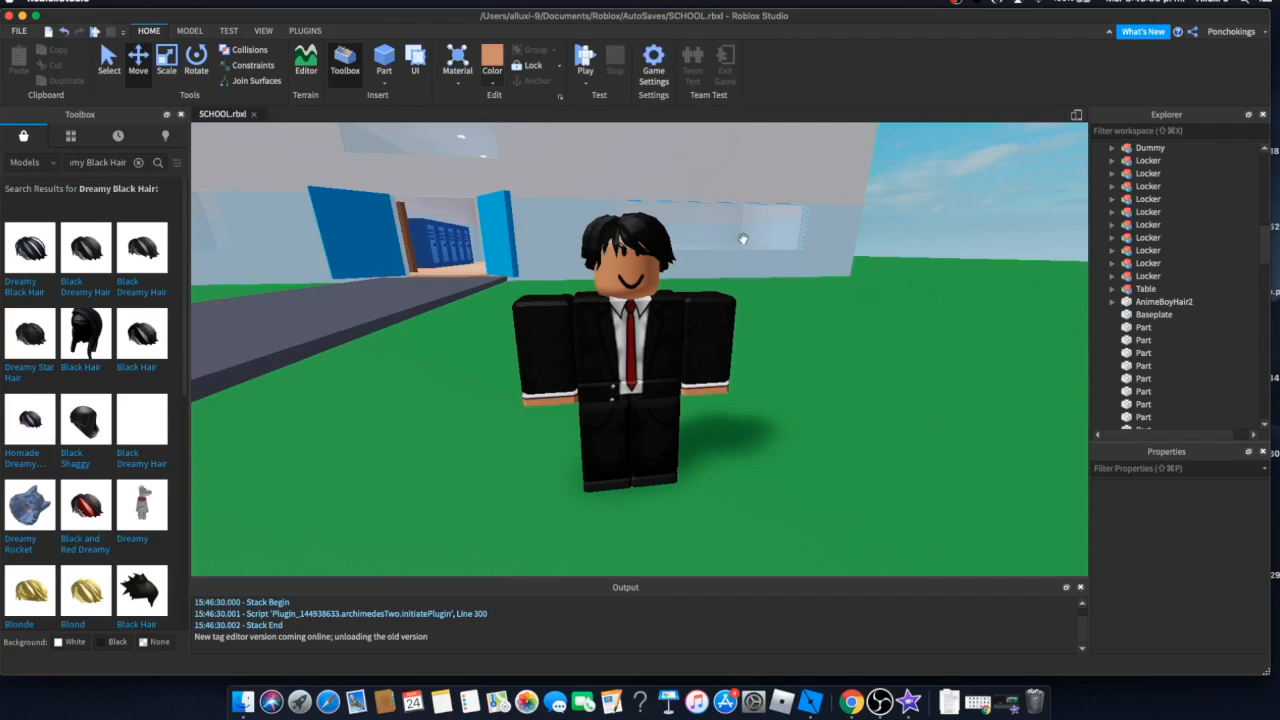
- Check the Spread script under Fire in the AnimeBoyHair2 part, and delete the Fire object along with it
{"action": "right_click_drag", "start_coordinate": [743, 239], "coordinate": [743, 239]}
{"action": "left_click", "coordinate": [646, 250]}
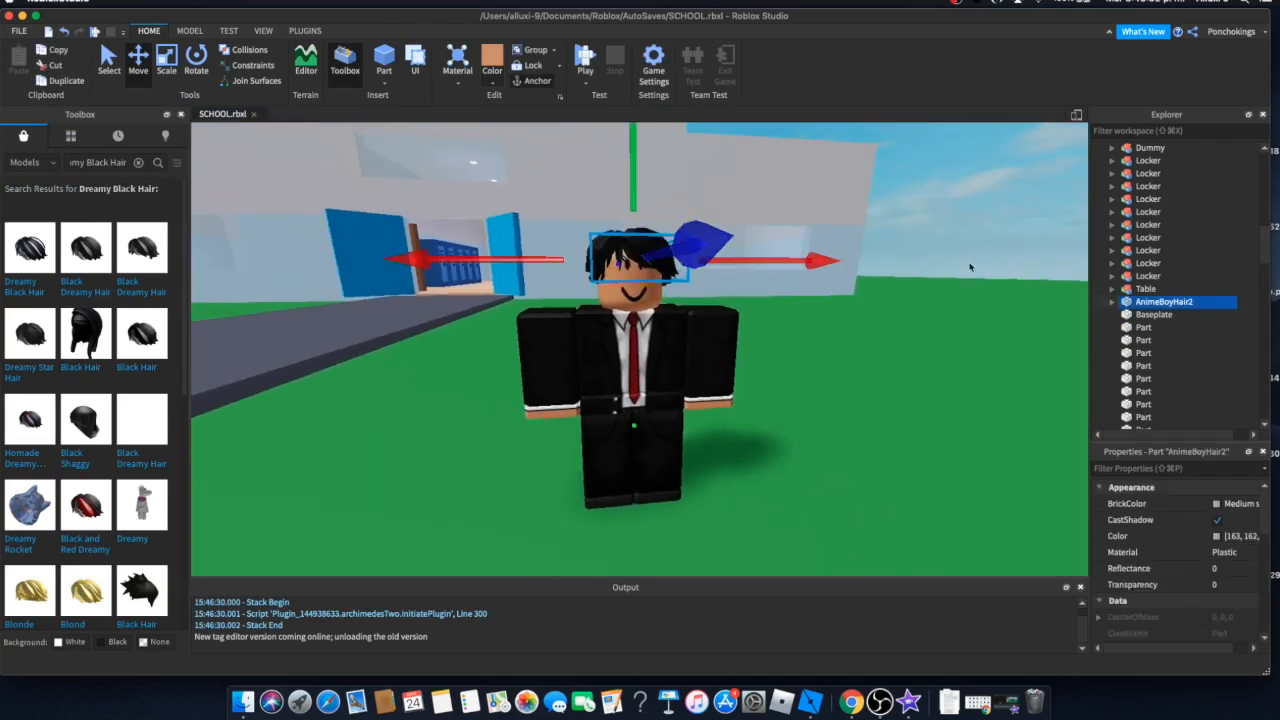
{"action": "left_click", "coordinate": [1112, 302]}
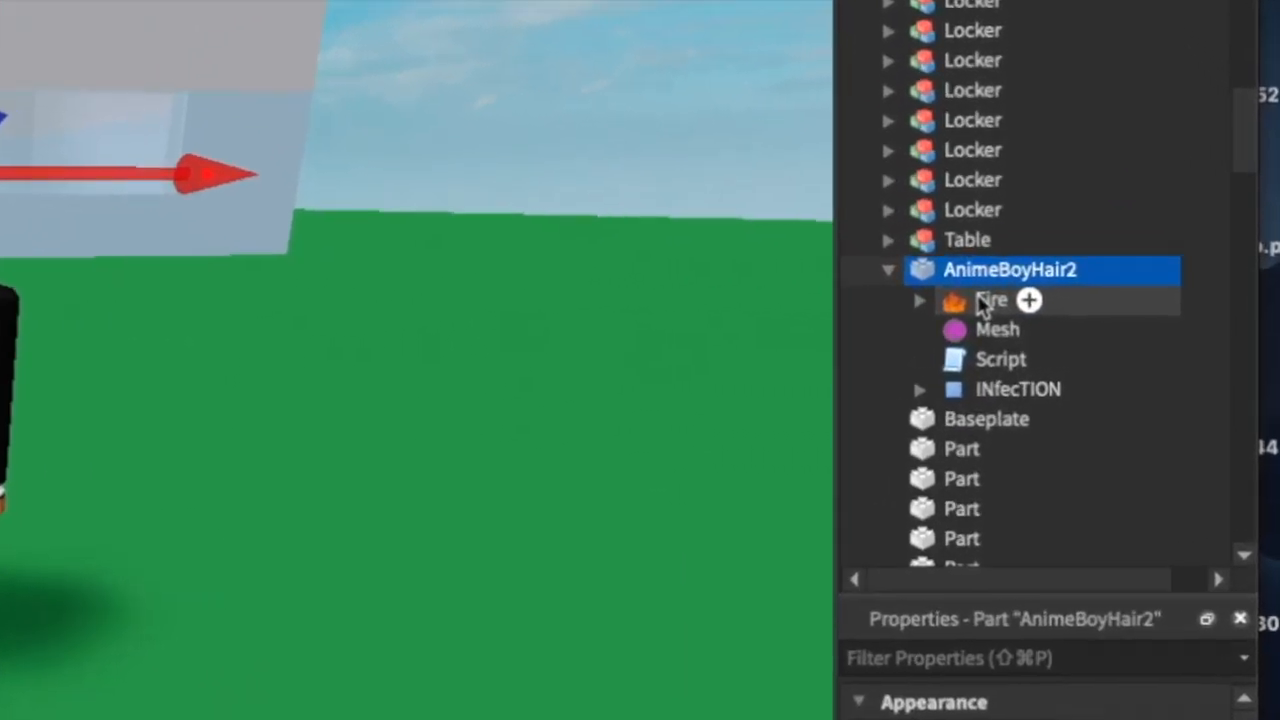
{"action": "left_click", "coordinate": [919, 300]}
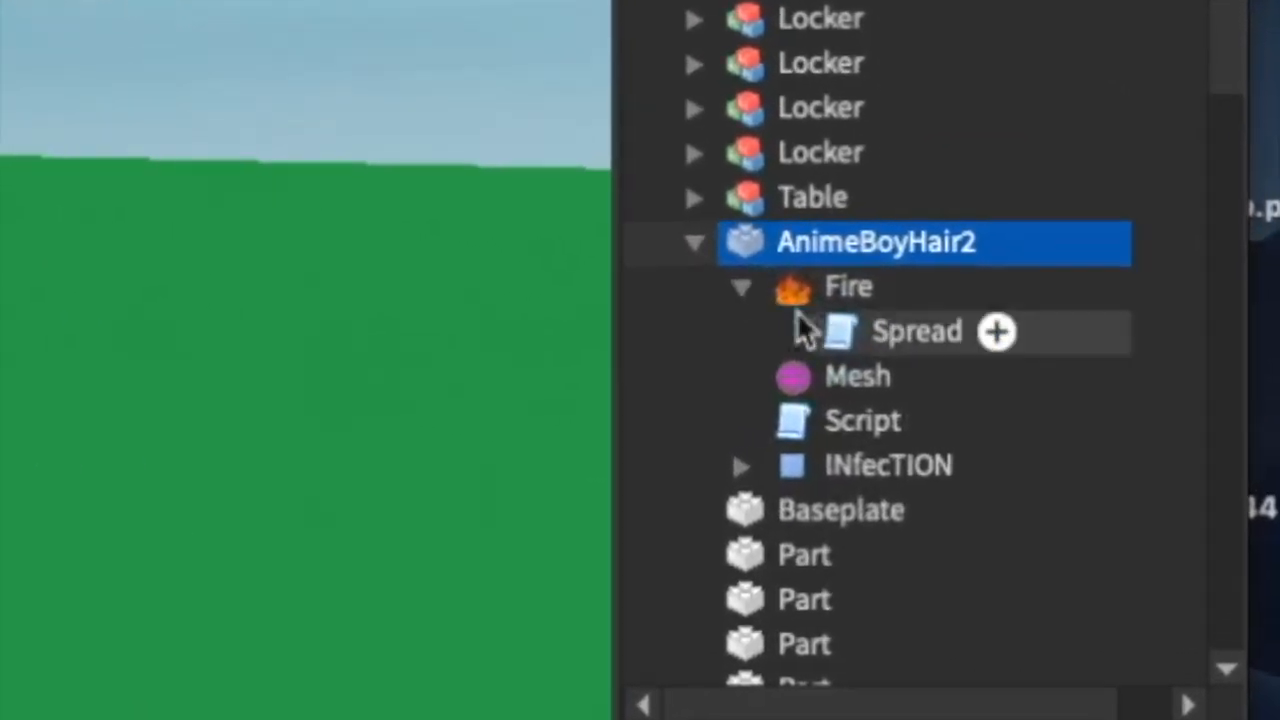
{"action": "left_click", "coordinate": [945, 333]}
{"action": "left_click", "coordinate": [500, 279]}
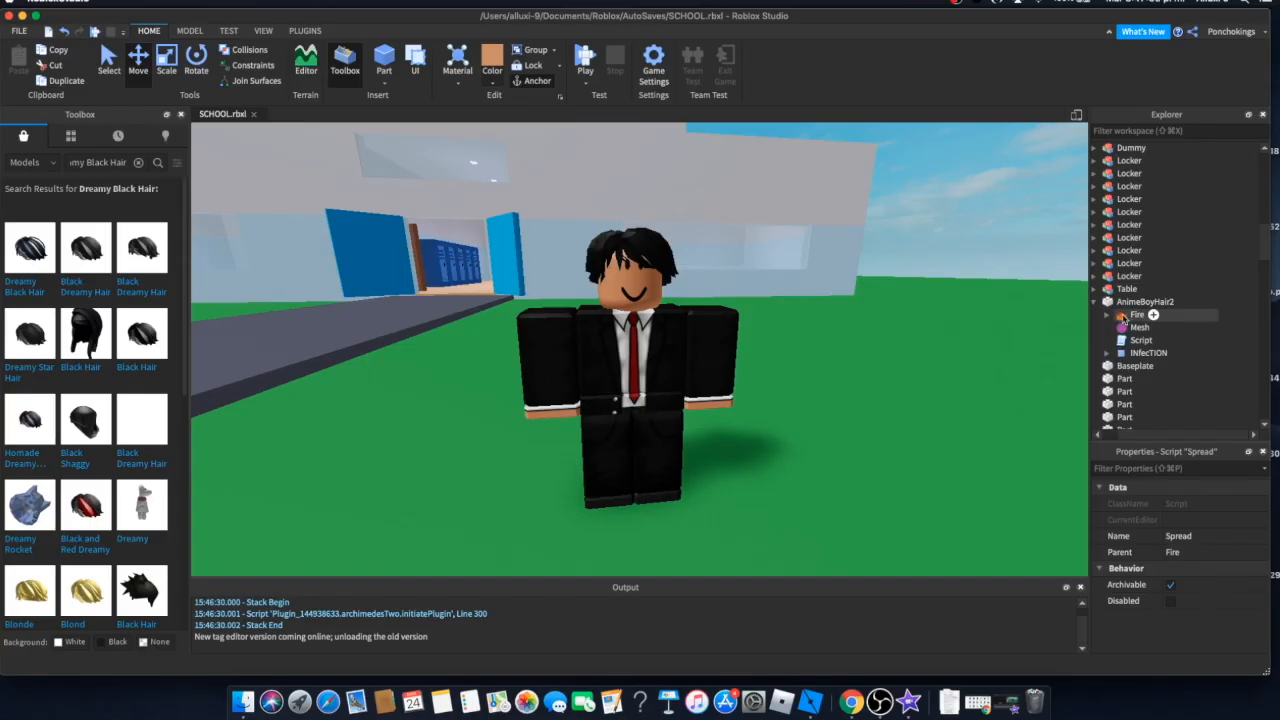
{"action": "left_click", "coordinate": [1123, 316]}
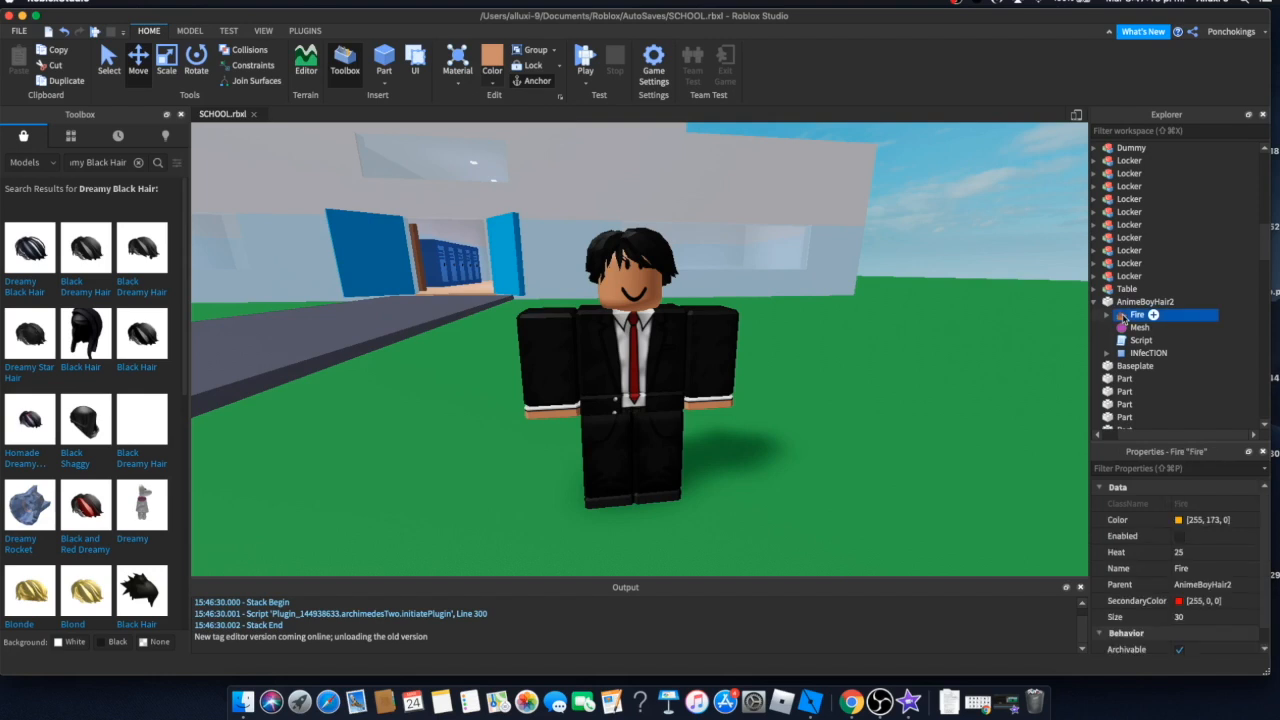
{"action": "key", "text": "Delete"}
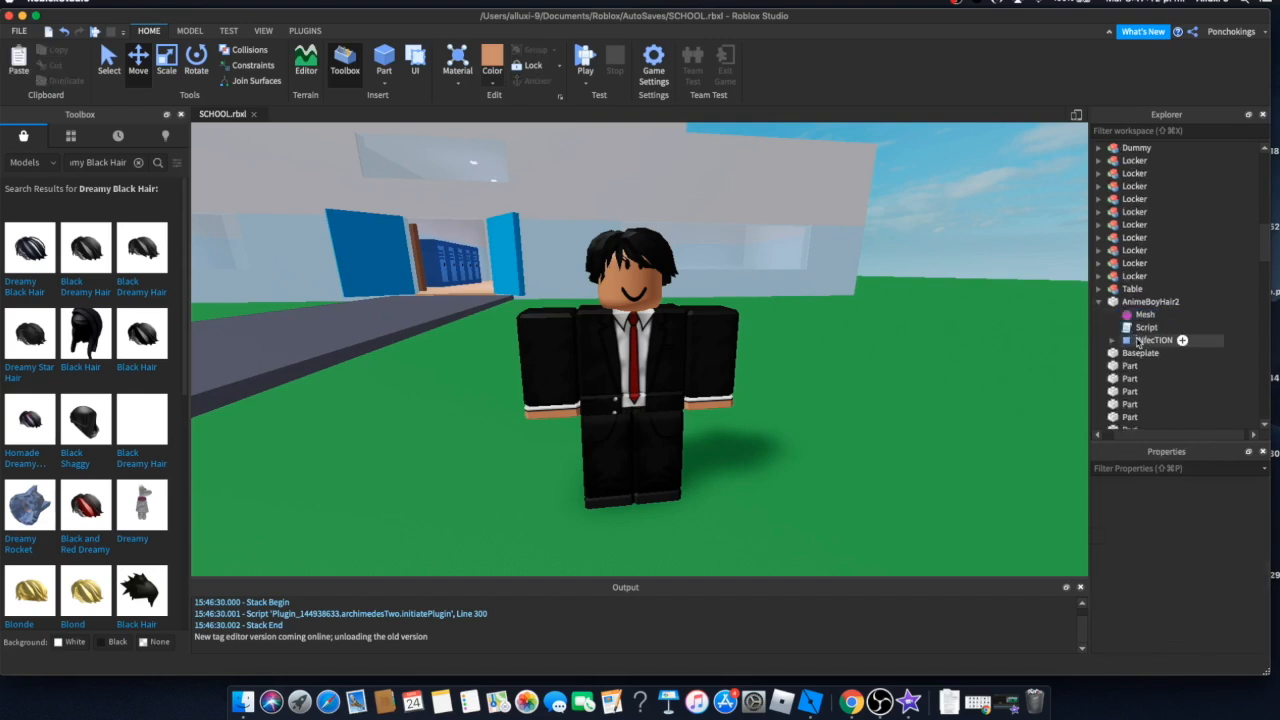
- Look inside the INfecTION object in AnimeBoyHair2 and delete it with its nested script
{"action": "left_click", "coordinate": [1150, 340]}
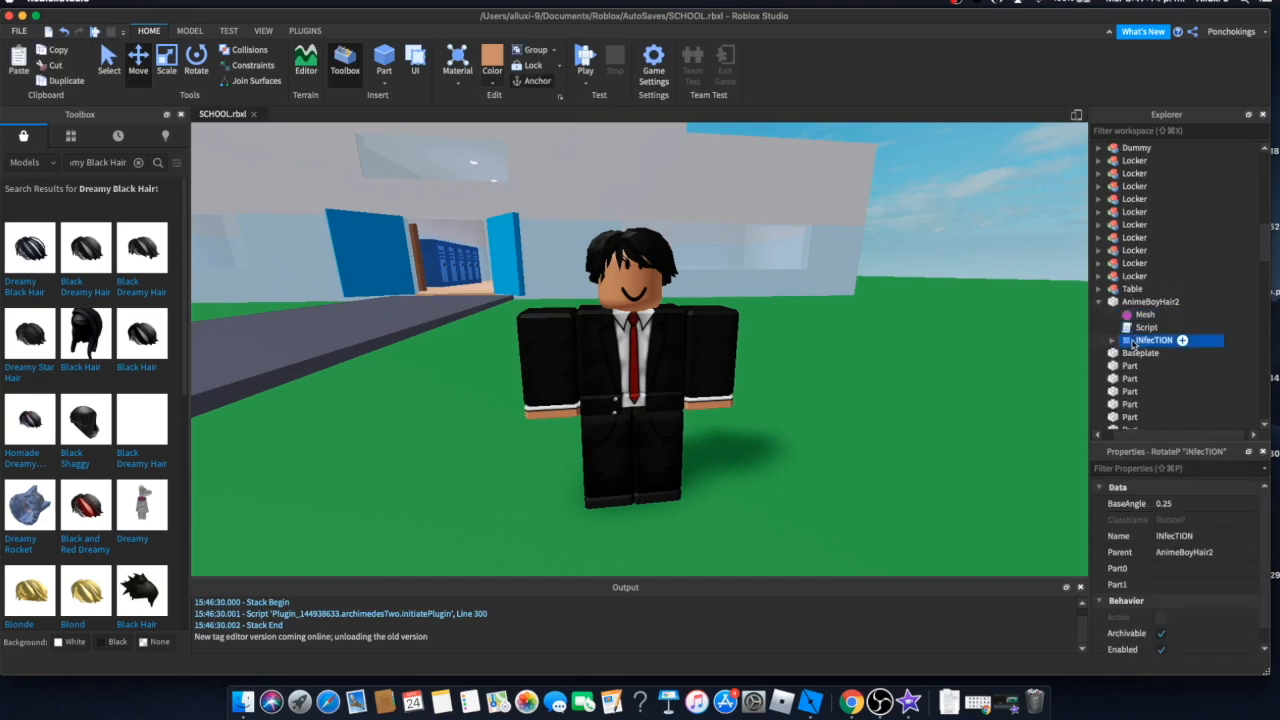
{"action": "left_click", "coordinate": [1114, 341]}
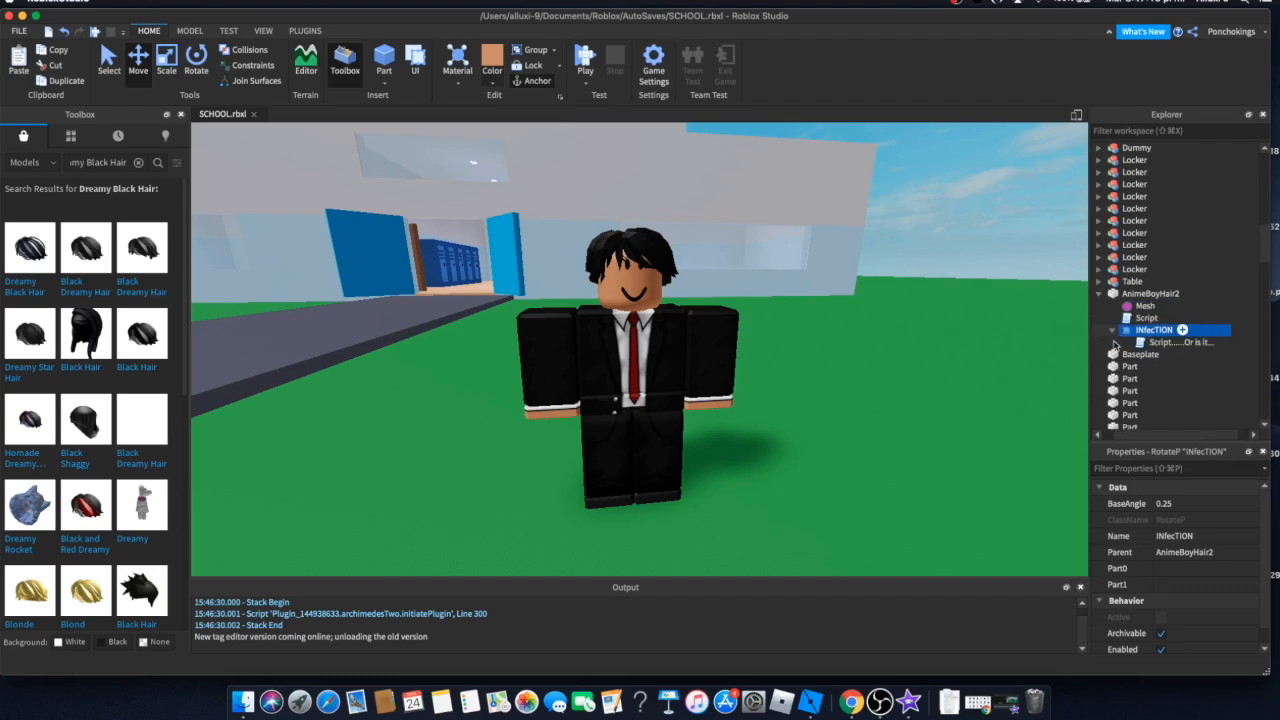
{"action": "left_click", "coordinate": [1115, 331]}
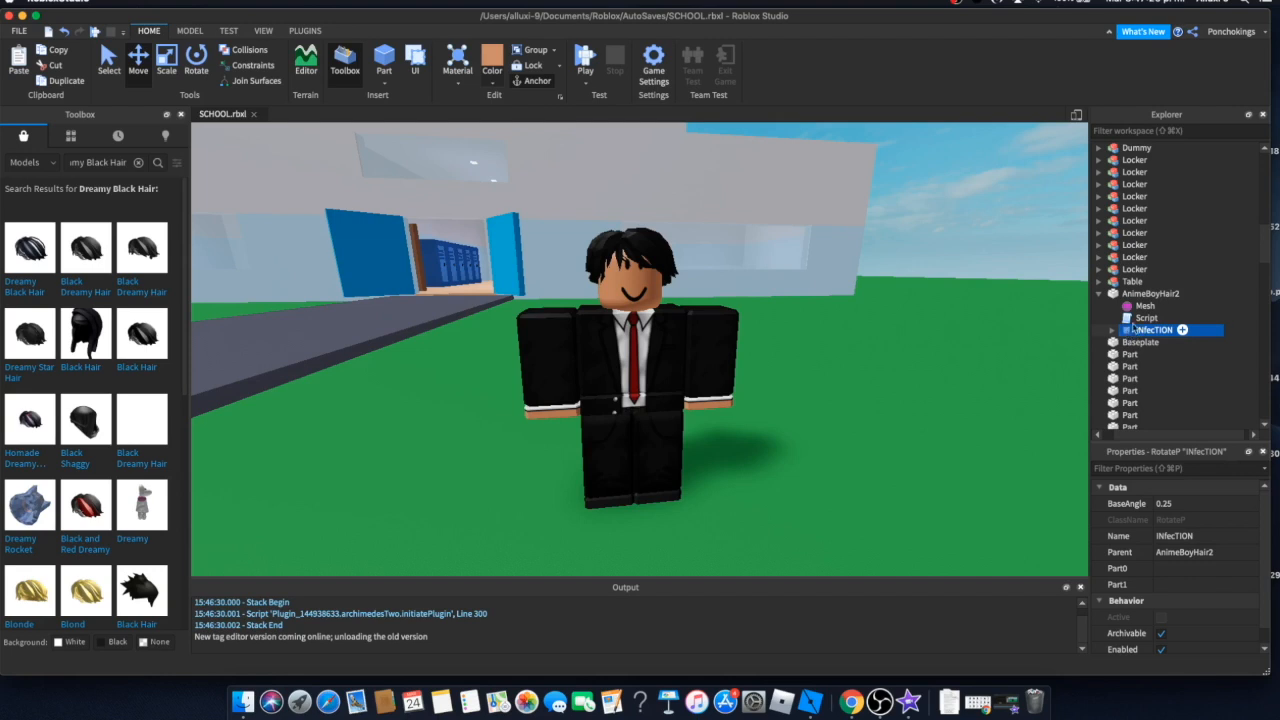
{"action": "left_click", "coordinate": [1113, 331]}
{"action": "left_click", "coordinate": [1113, 331]}
{"action": "key", "text": "Delete"}
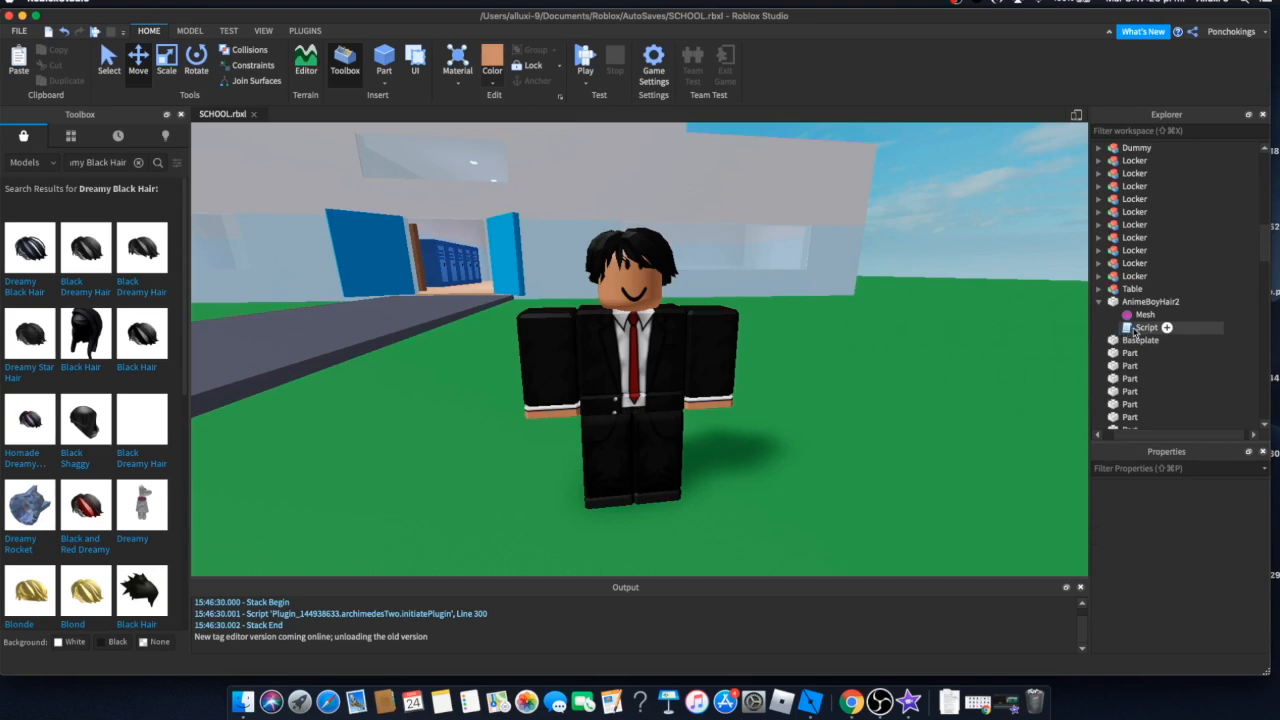
- Review the code of the remaining Script in AnimeBoyHair2 and delete it, keeping only the Mesh
{"action": "double_click", "coordinate": [1137, 330]}
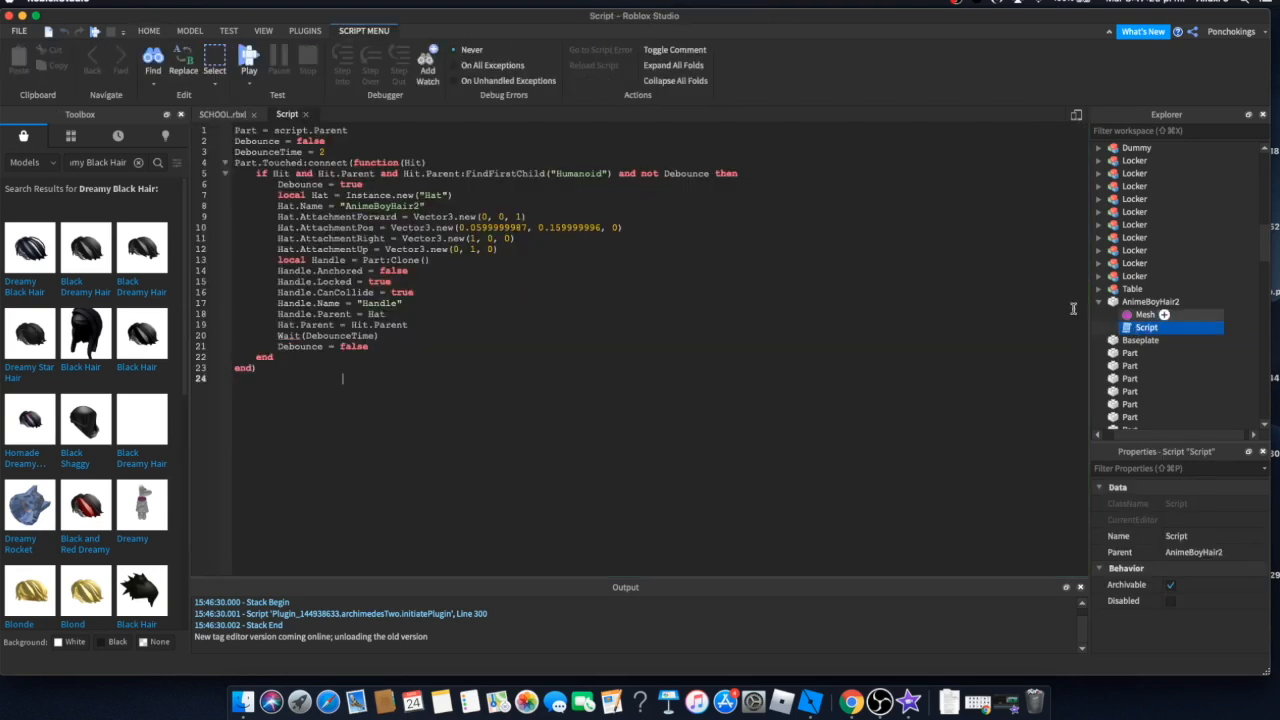
{"action": "left_click", "coordinate": [305, 114]}
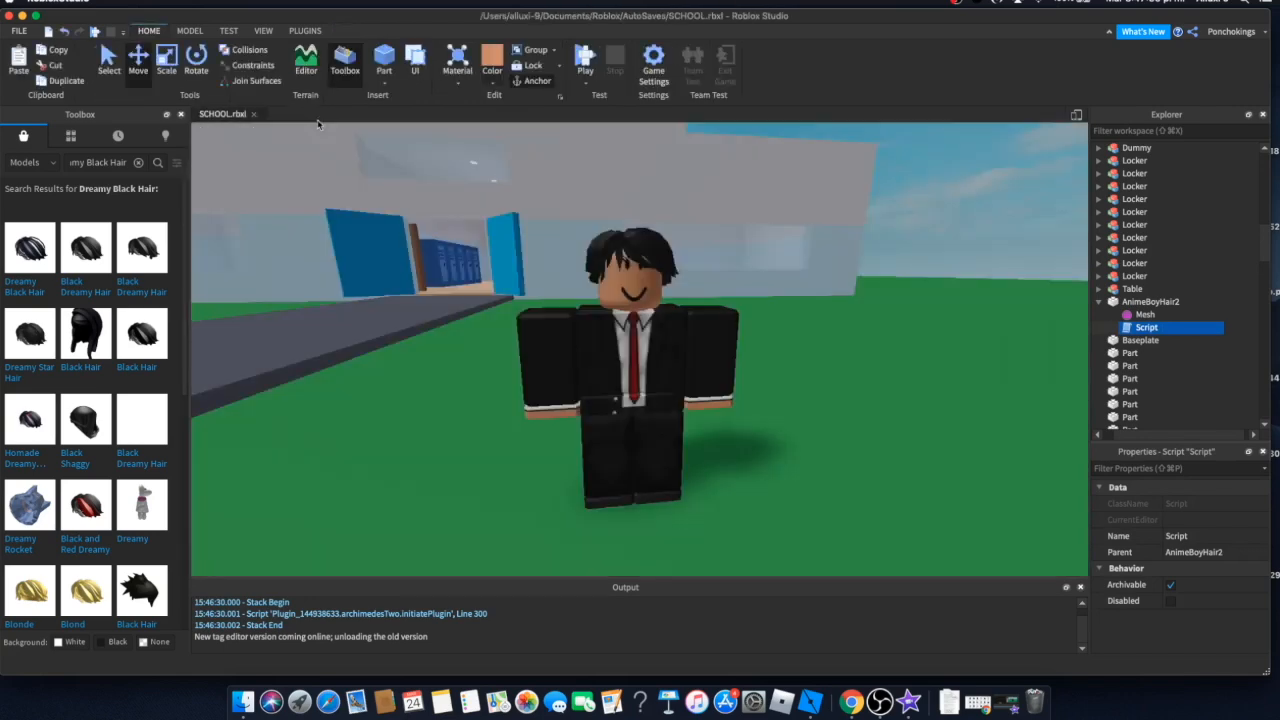
{"action": "scroll", "coordinate": [721, 313], "scroll_direction": "up", "scroll_amount": 3}
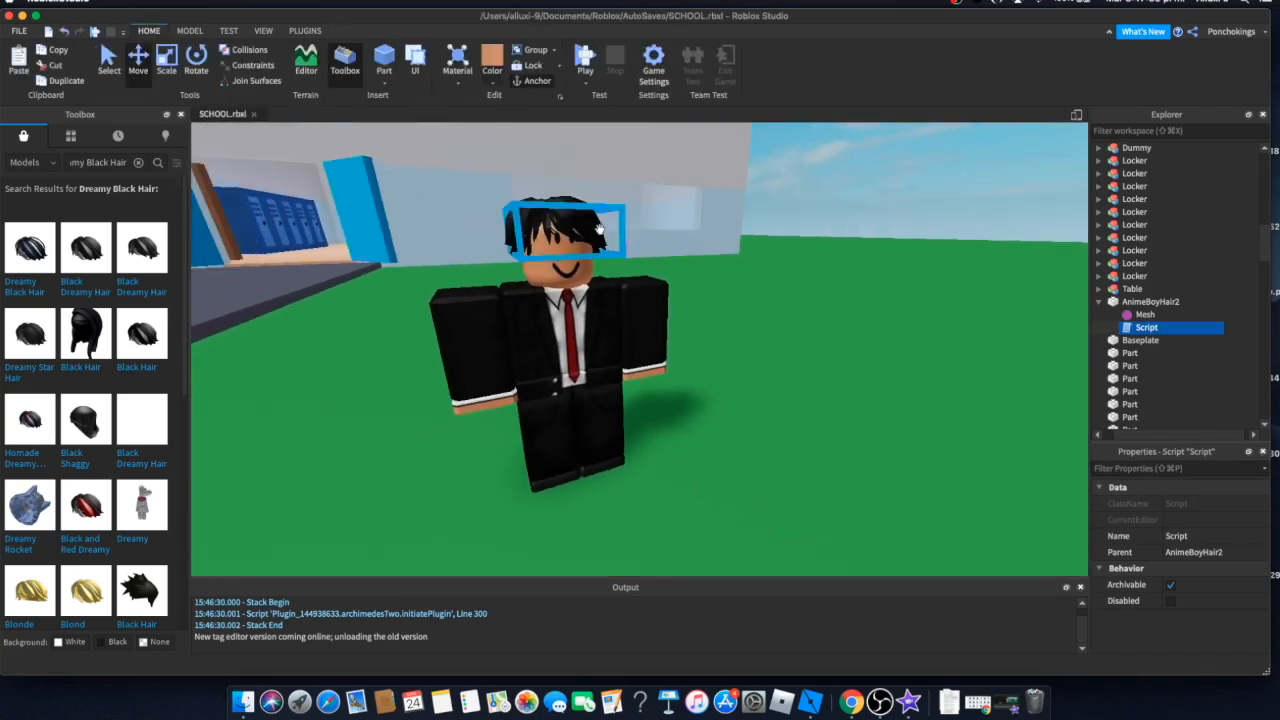
{"action": "scroll", "coordinate": [600, 222], "scroll_direction": "up", "scroll_amount": 6}
{"action": "scroll", "coordinate": [645, 228], "scroll_direction": "down", "scroll_amount": 6}
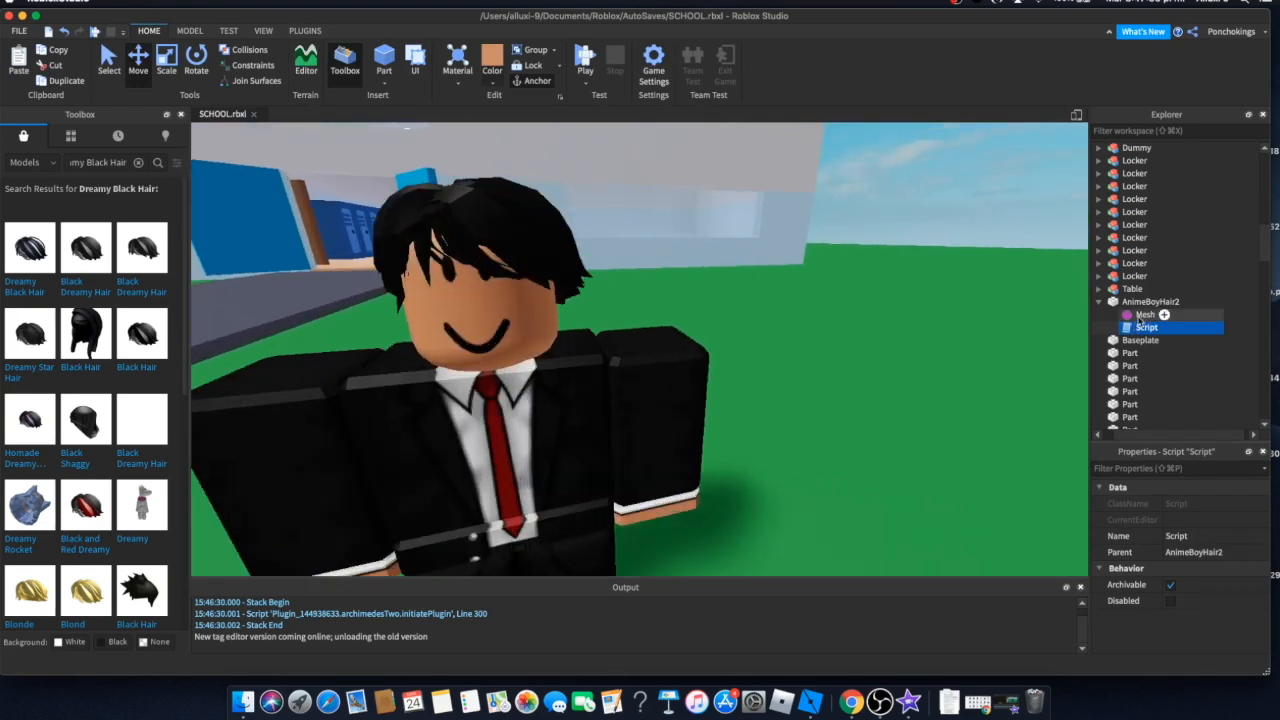
{"action": "left_click", "coordinate": [1142, 315]}
{"action": "left_click", "coordinate": [1140, 328]}
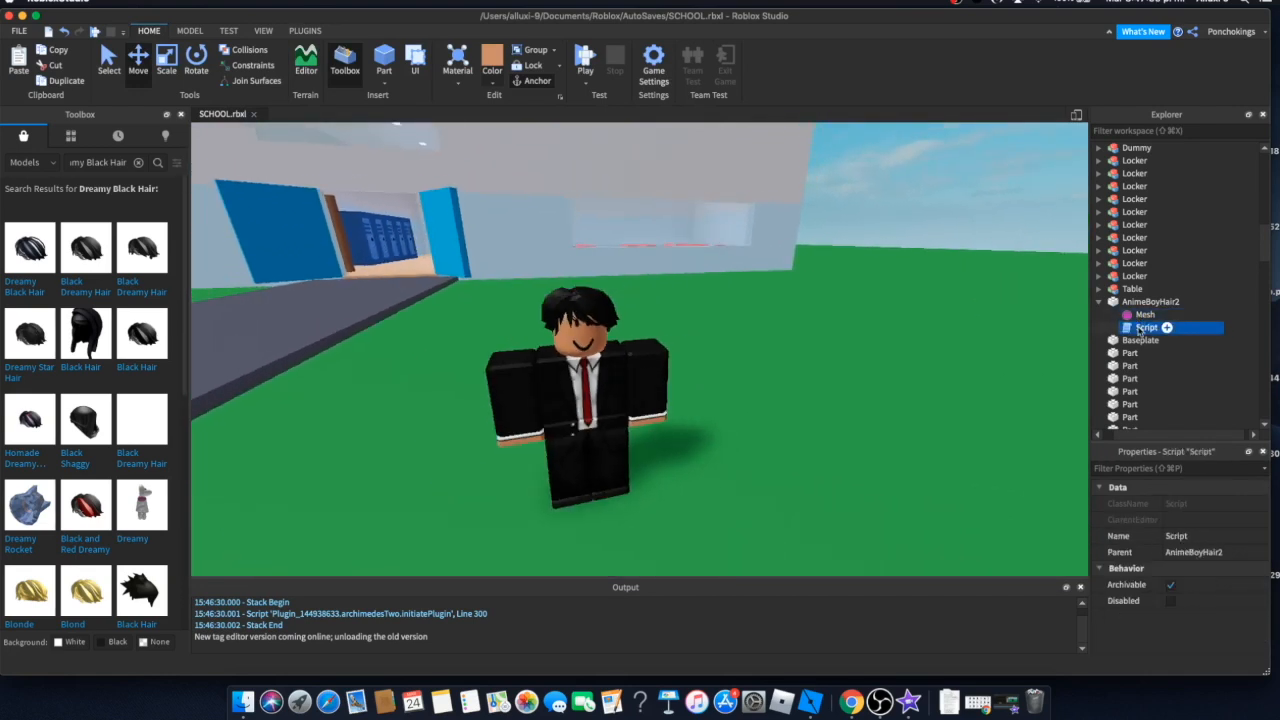
{"action": "key", "text": "Delete"}
- Play-test the scene again, walk the avatar around the suited dummy to check its hair, and stop the test
{"action": "right_click_drag", "start_coordinate": [798, 340], "coordinate": [791, 317]}
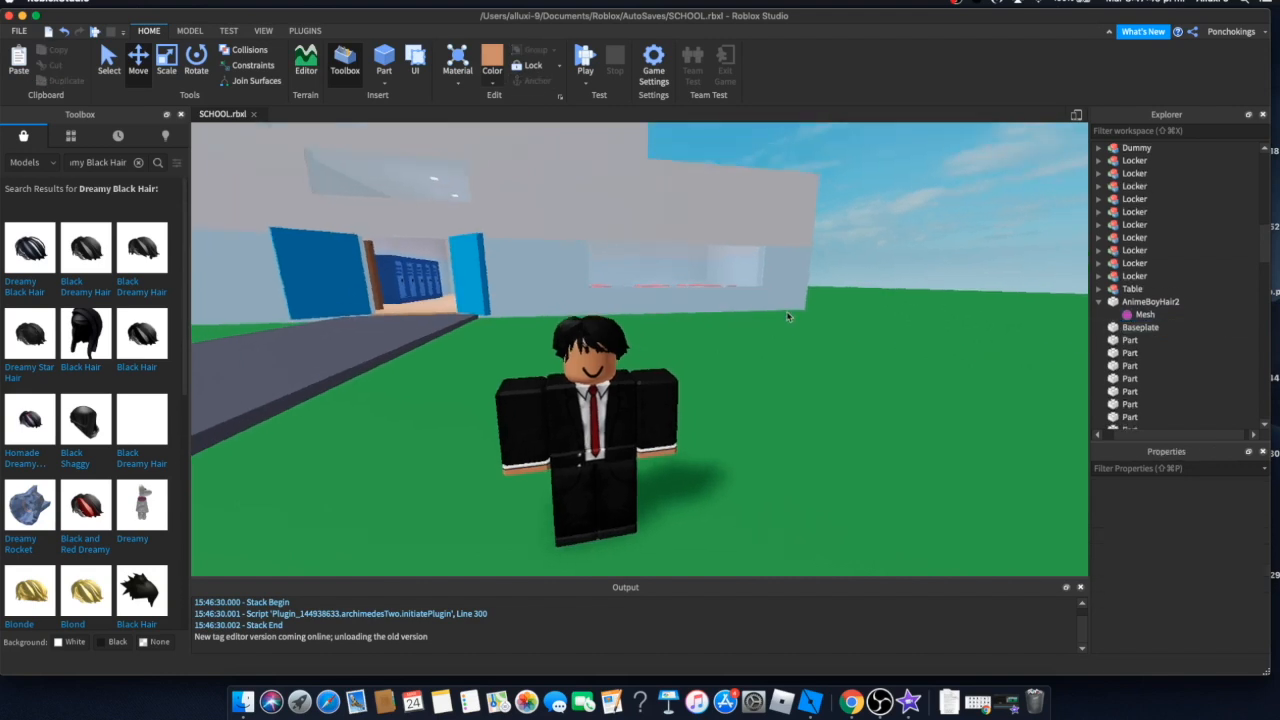
{"action": "scroll", "coordinate": [781, 300], "scroll_direction": "down", "scroll_amount": 4}
{"action": "scroll", "coordinate": [779, 297], "scroll_direction": "up", "scroll_amount": 3}
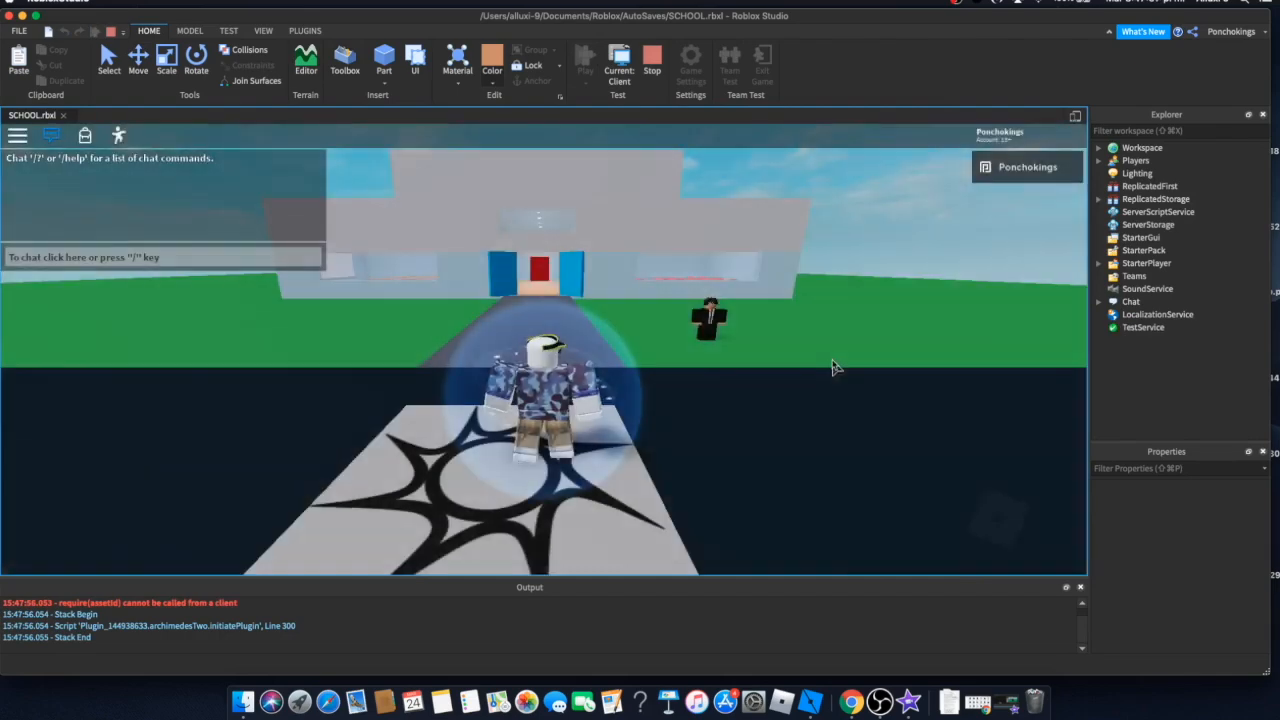
{"action": "key", "text": "w"}
{"action": "right_click_drag", "start_coordinate": [832, 360], "coordinate": [832, 360]}
{"action": "key", "text": "s"}
{"action": "key", "text": "s"}
{"action": "key", "text": "a"}
{"action": "key", "text": "s"}
{"action": "key", "text": "d"}
{"action": "key", "text": "s"}
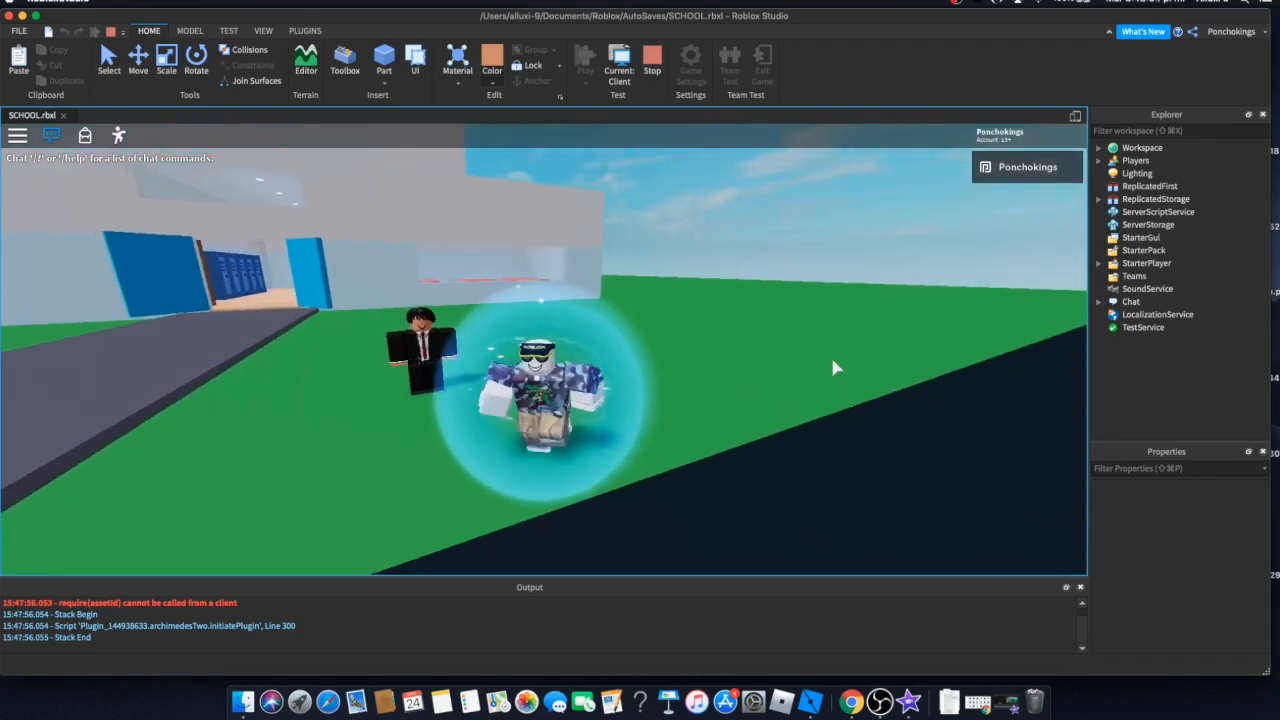
{"action": "key", "text": "a"}
{"action": "key", "text": "a"}
{"action": "key", "text": "w"}
{"action": "key", "text": "d"}
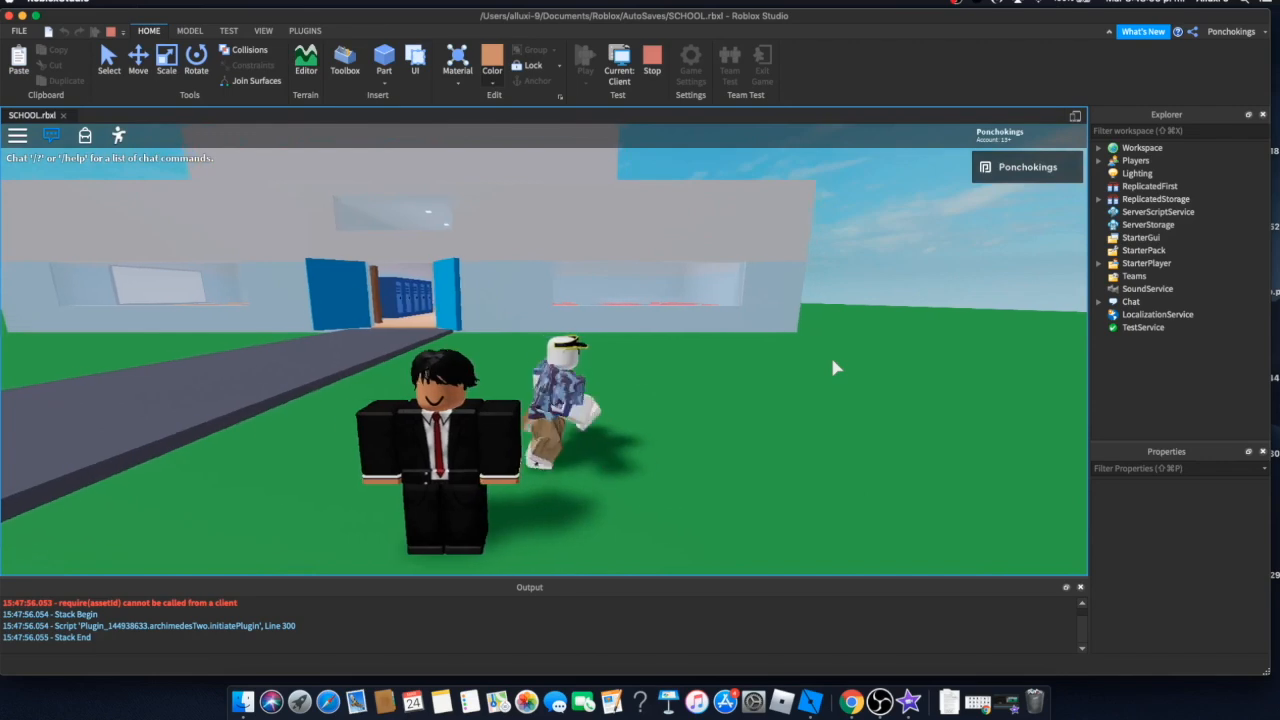
{"action": "key", "text": "s"}
{"action": "key", "text": "a"}
{"action": "key", "text": "s"}
{"action": "key", "text": "d"}
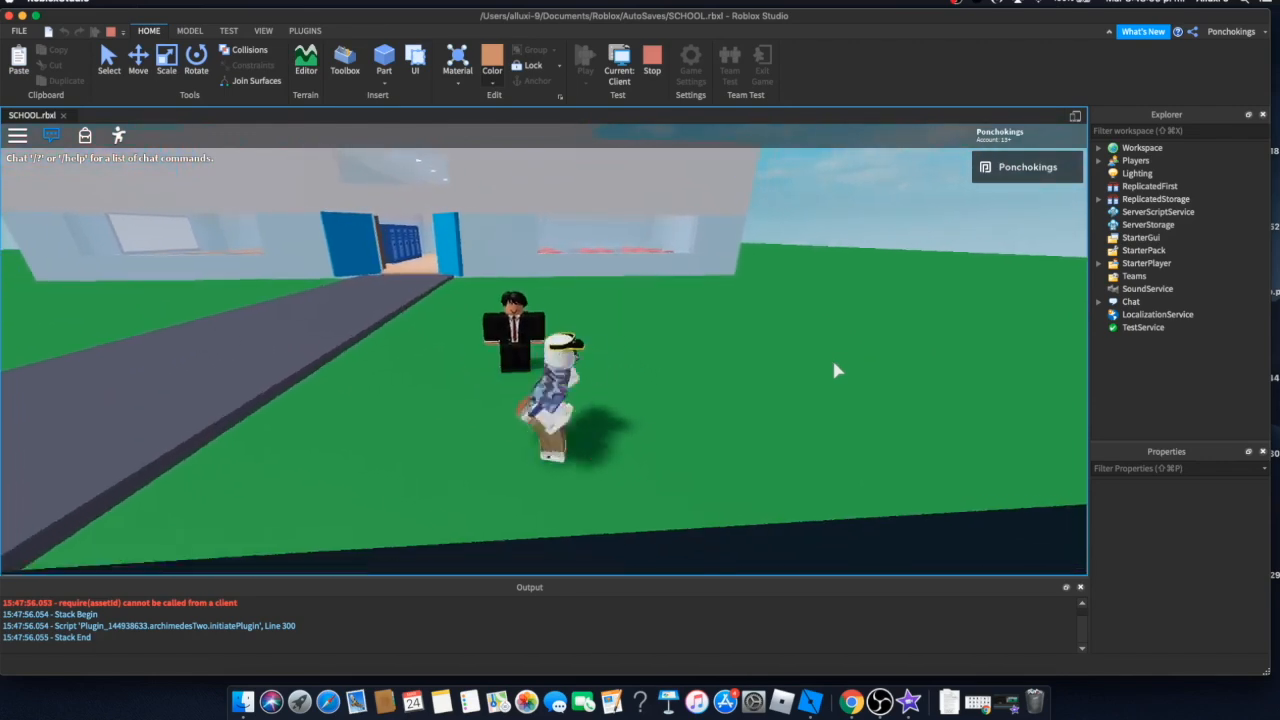
{"action": "key", "text": "w"}
{"action": "key", "text": "d"}
{"action": "key", "text": "s"}
{"action": "key", "text": "a"}
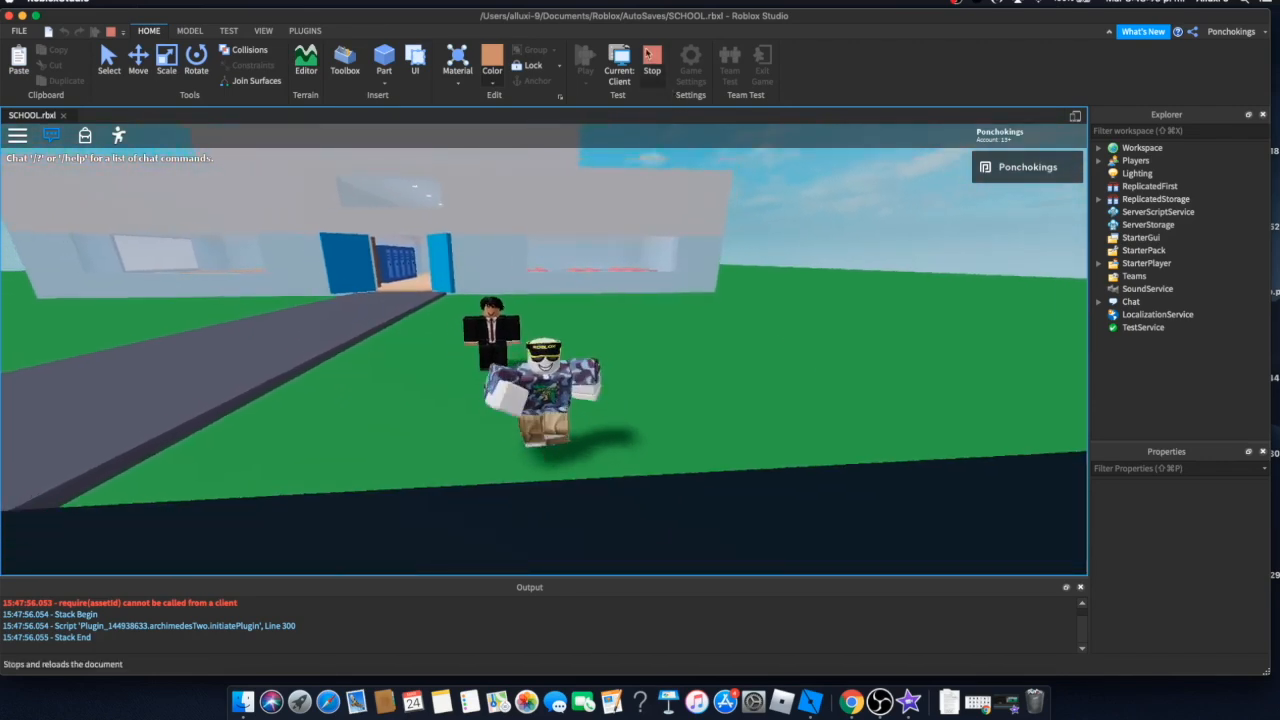
{"action": "left_click", "coordinate": [655, 62]}
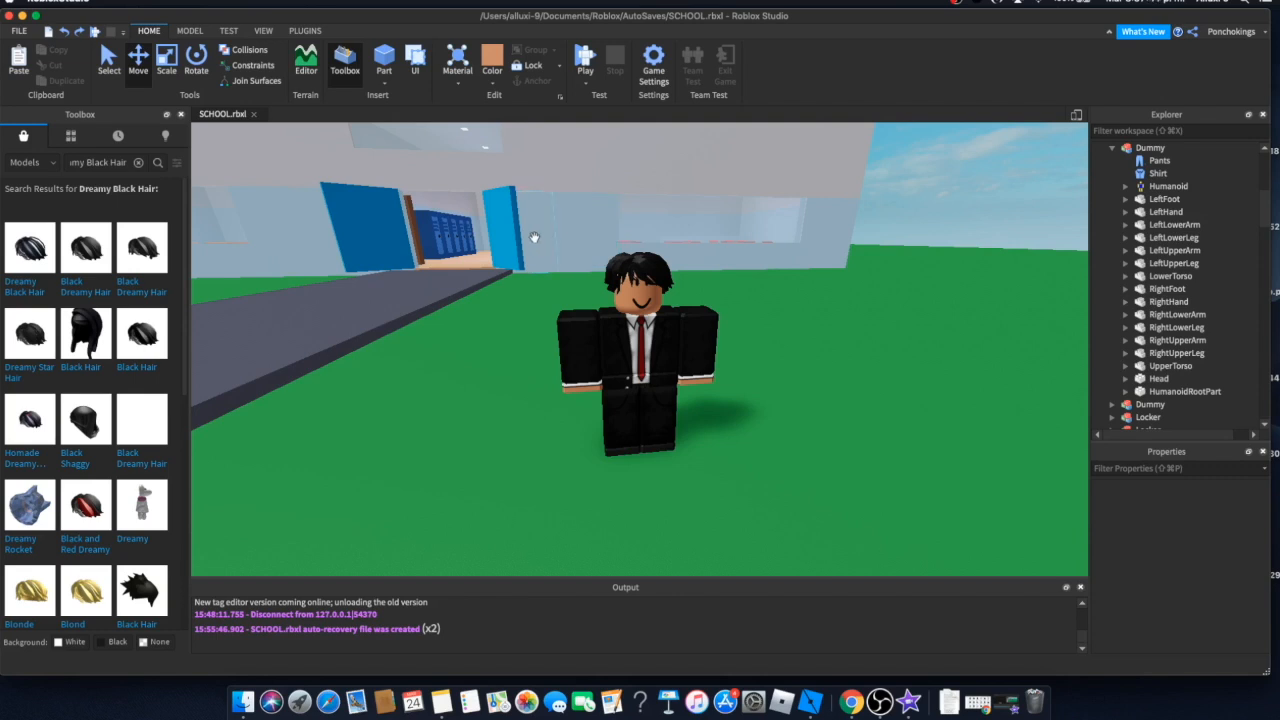
- Place the Hair part inside the suited Dummy model in the workspace hierarchy
{"action": "right_click_drag", "start_coordinate": [534, 237], "coordinate": [563, 263]}
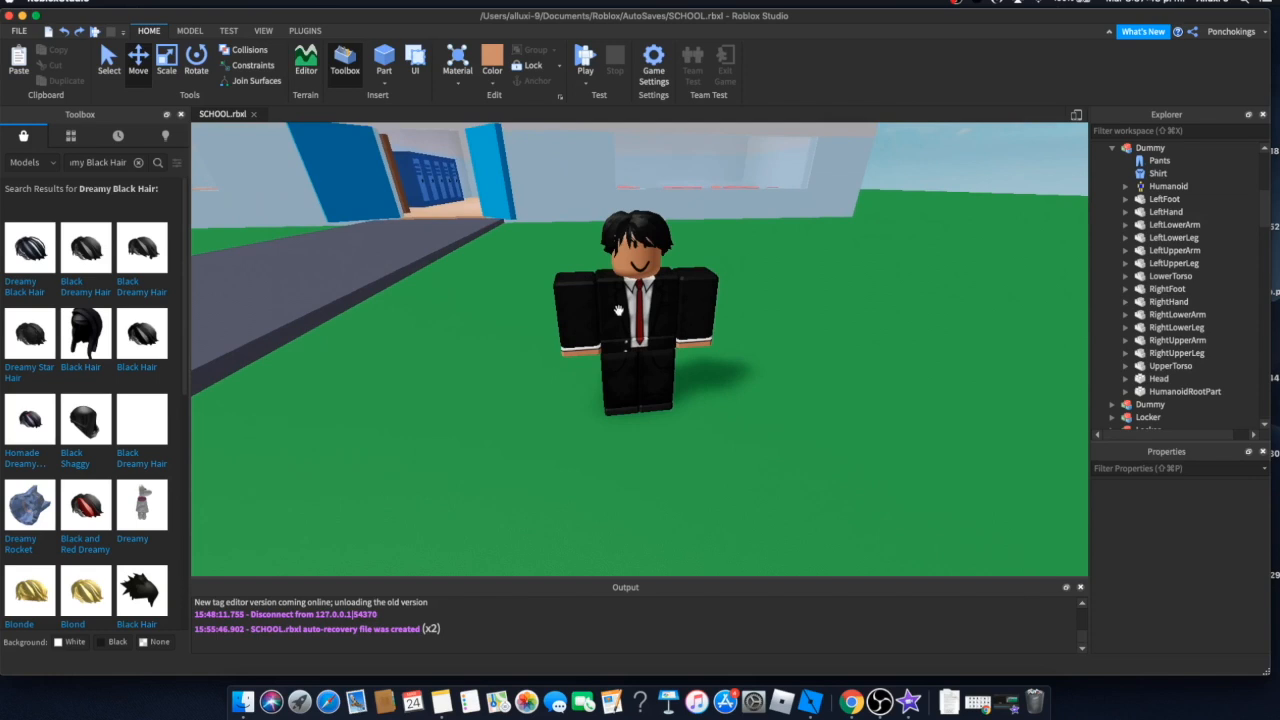
{"action": "left_click", "coordinate": [636, 236]}
{"action": "scroll", "coordinate": [1130, 406], "scroll_direction": "down", "scroll_amount": 2}
{"action": "left_click", "coordinate": [1112, 341]}
{"action": "left_click_drag", "start_coordinate": [1128, 343], "coordinate": [1152, 355]}
- Move the Dummy model slightly forward together with its hair, and select the Hair part nested inside it
{"action": "mouse_move", "coordinate": [981, 347]}
{"action": "right_mouse_down"}
{"action": "mouse_move", "coordinate": [975, 327]}
{"action": "mouse_move", "coordinate": [960, 345]}
{"action": "right_mouse_up"}
{"action": "left_click", "coordinate": [633, 398]}
{"action": "left_click_drag", "start_coordinate": [615, 400], "coordinate": [655, 468]}
{"action": "scroll", "coordinate": [1165, 300], "scroll_direction": "down", "scroll_amount": 2}
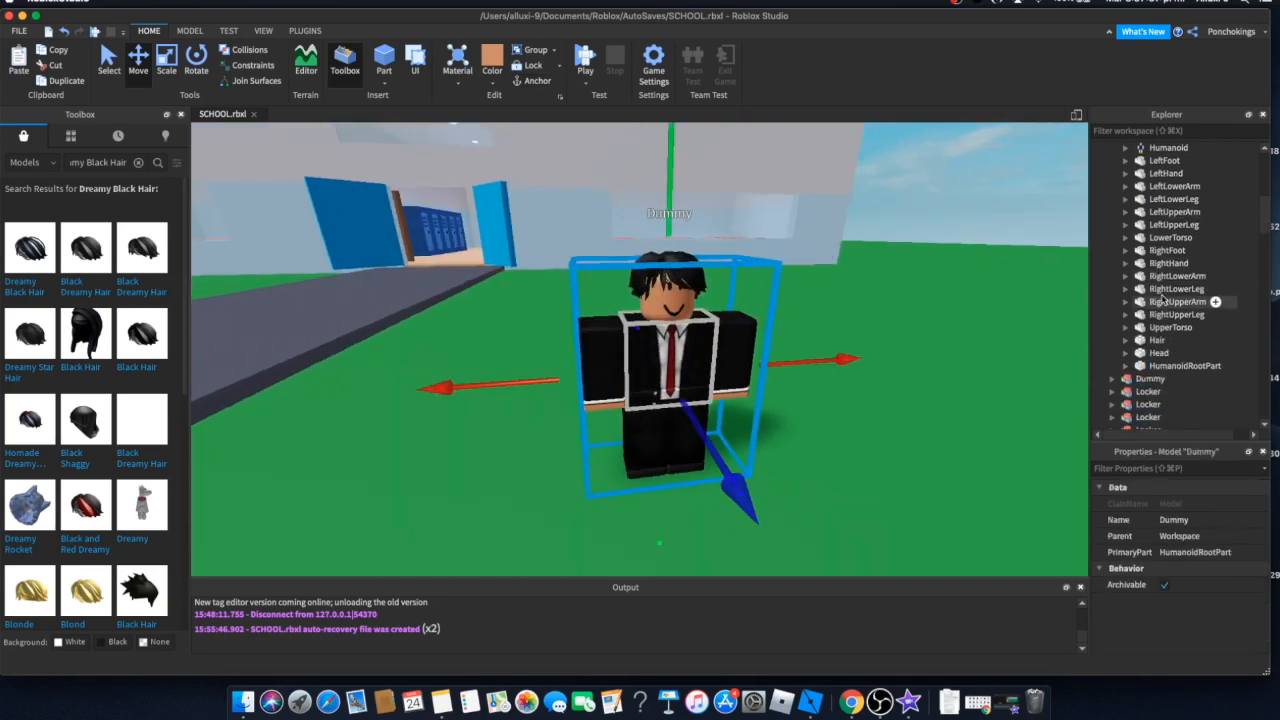
{"action": "left_click", "coordinate": [1155, 341]}
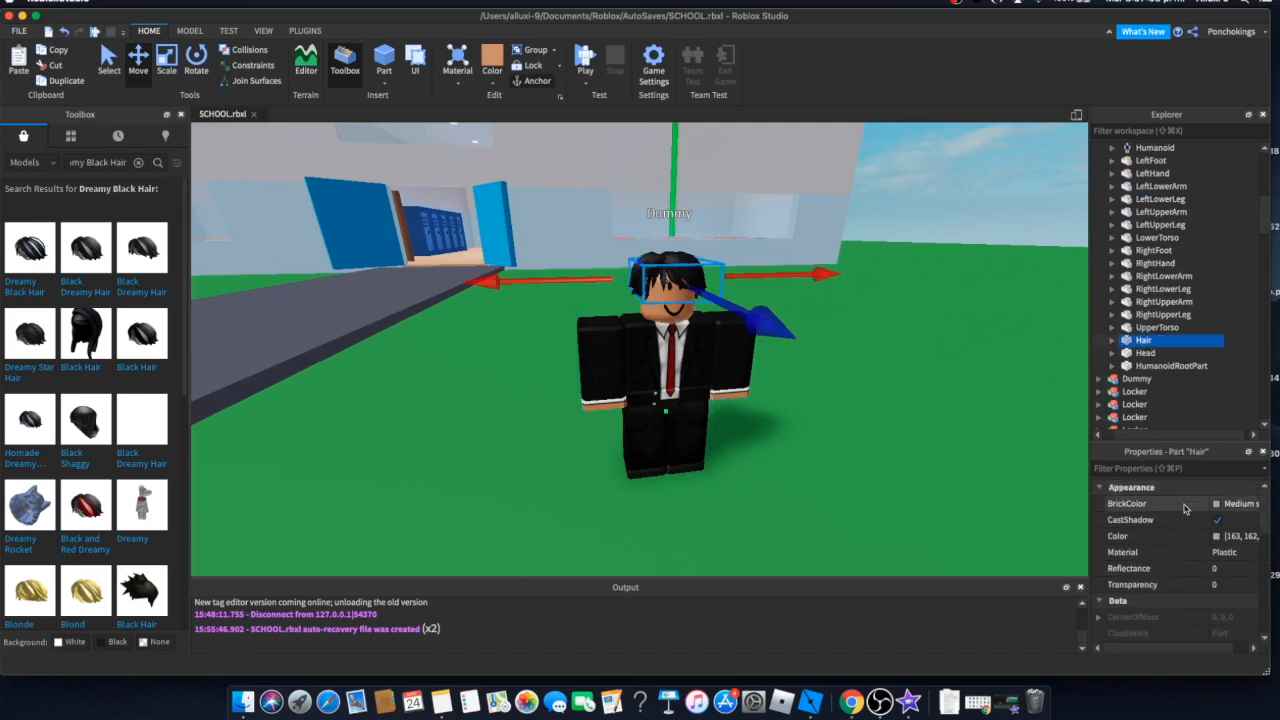
- Unanchor the Hair part inside the suited Dummy and clear the selection
{"action": "scroll", "coordinate": [1180, 498], "scroll_direction": "down", "scroll_amount": 5}
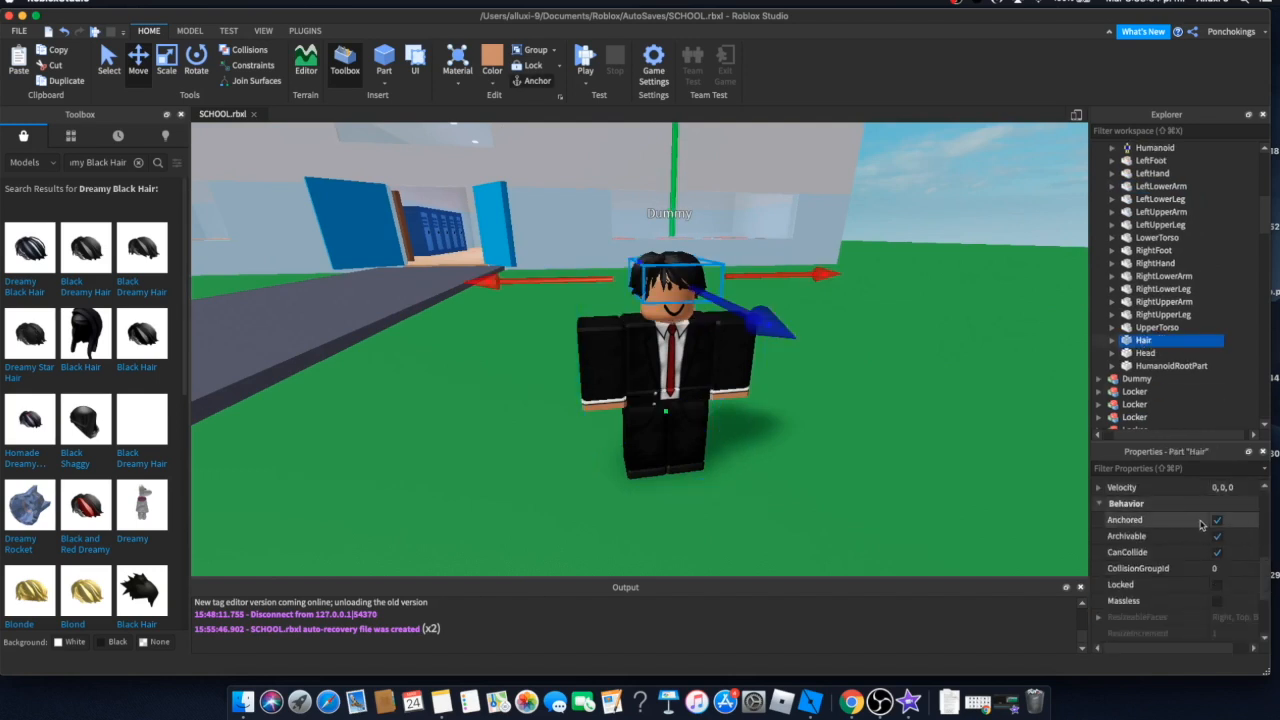
{"action": "left_click", "coordinate": [1217, 521]}
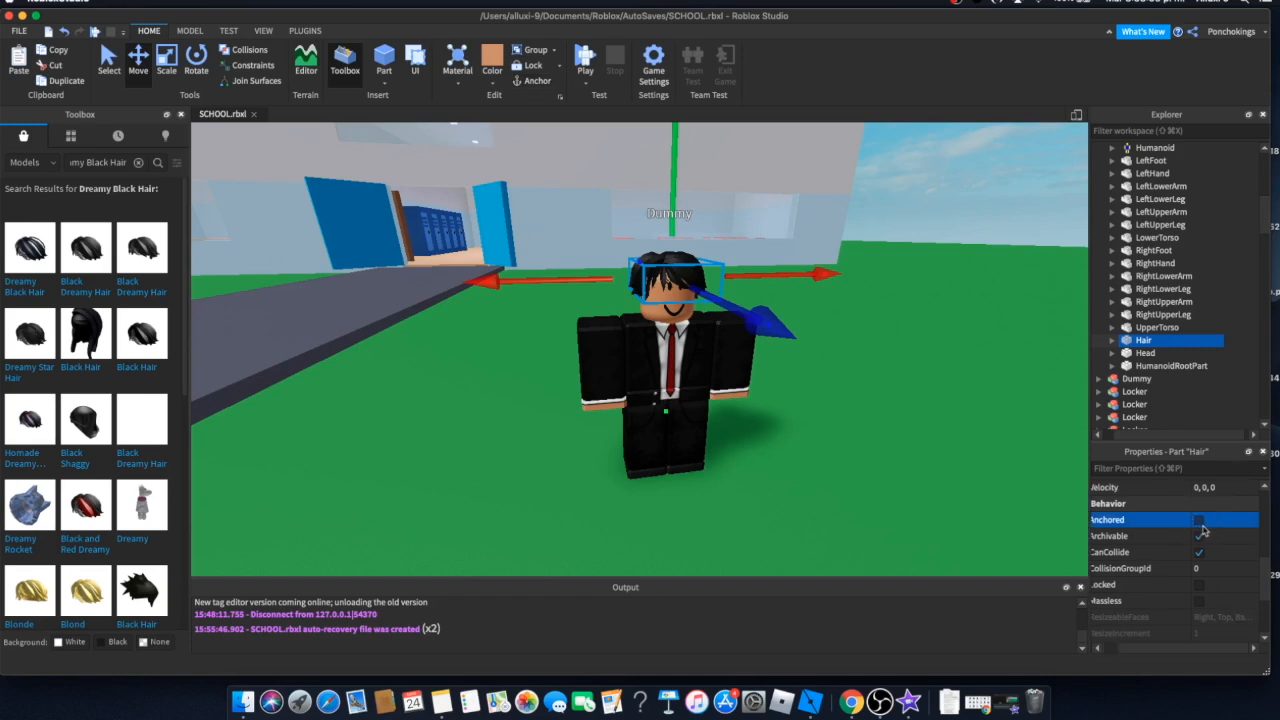
{"action": "left_click", "coordinate": [1004, 375]}
{"action": "right_click_drag", "start_coordinate": [1004, 375], "coordinate": [1004, 376]}
{"action": "scroll", "coordinate": [1004, 376], "scroll_direction": "down", "scroll_amount": 4}
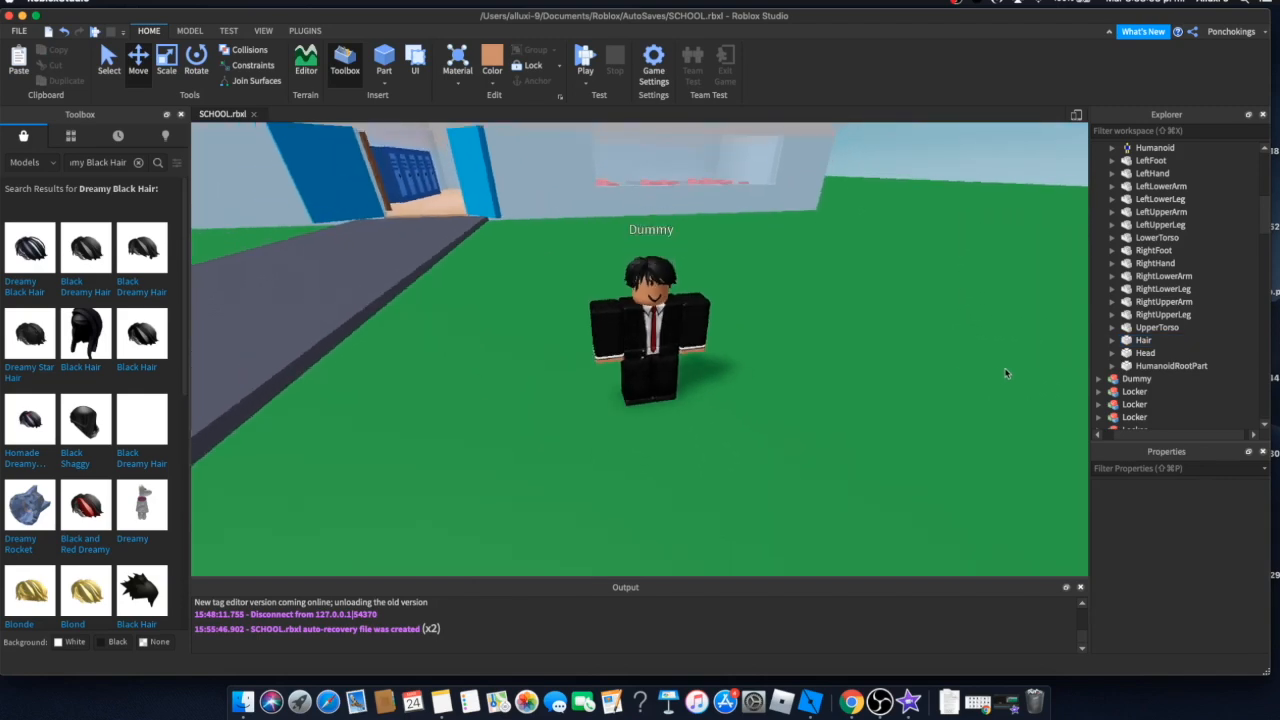
- Play-test the scene, walk the avatar into and around the suited dummy to check the unanchored hair, and stop the test
{"action": "key", "text": "F5"}
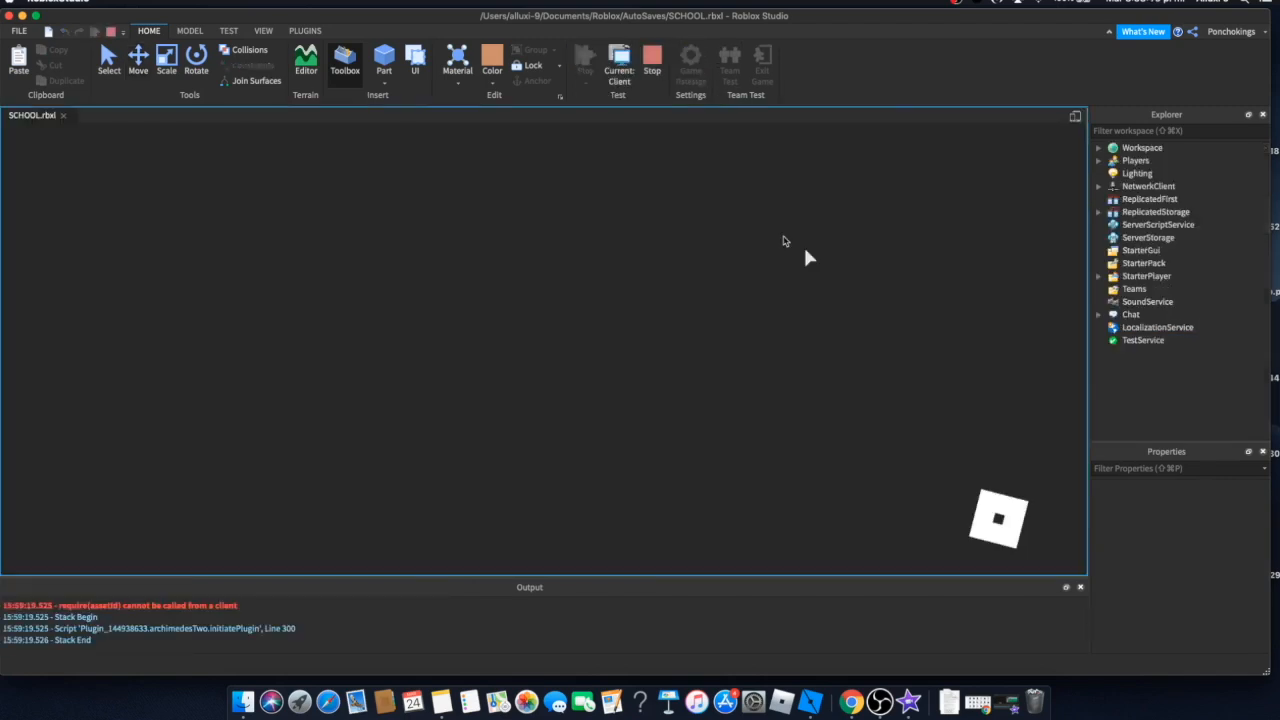
{"action": "key", "text": "w"}
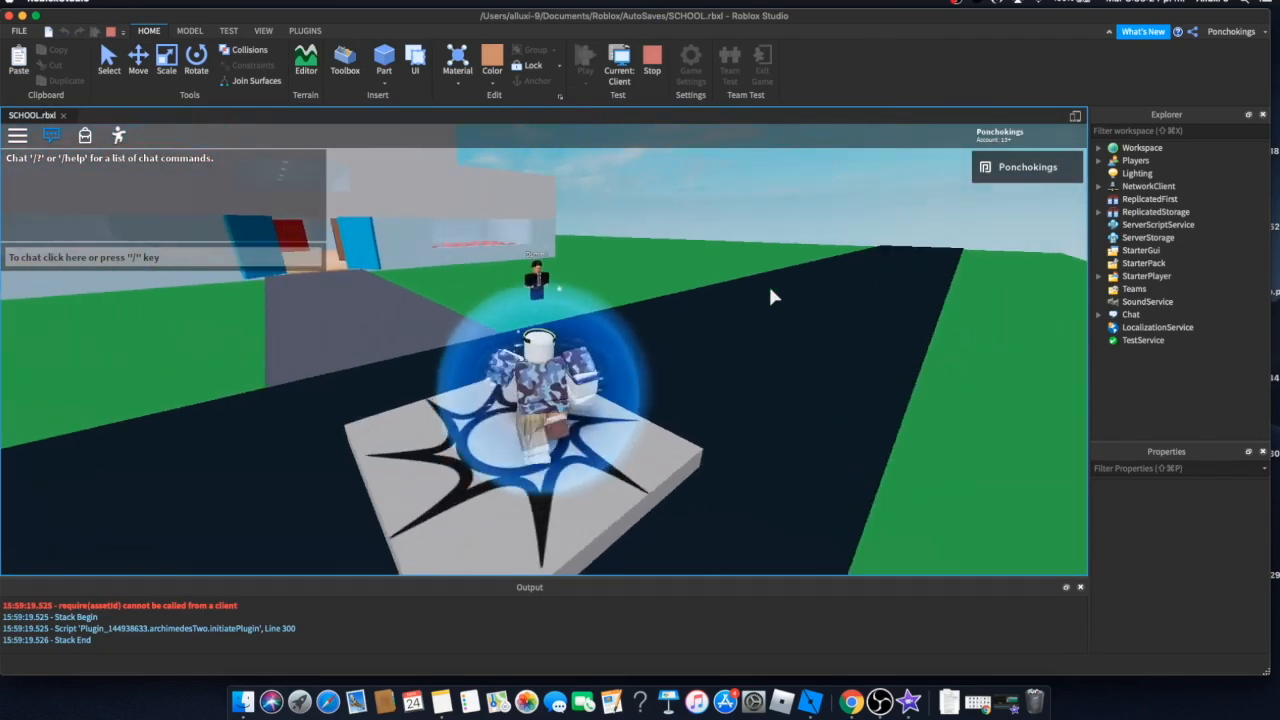
{"action": "key", "text": "w"}
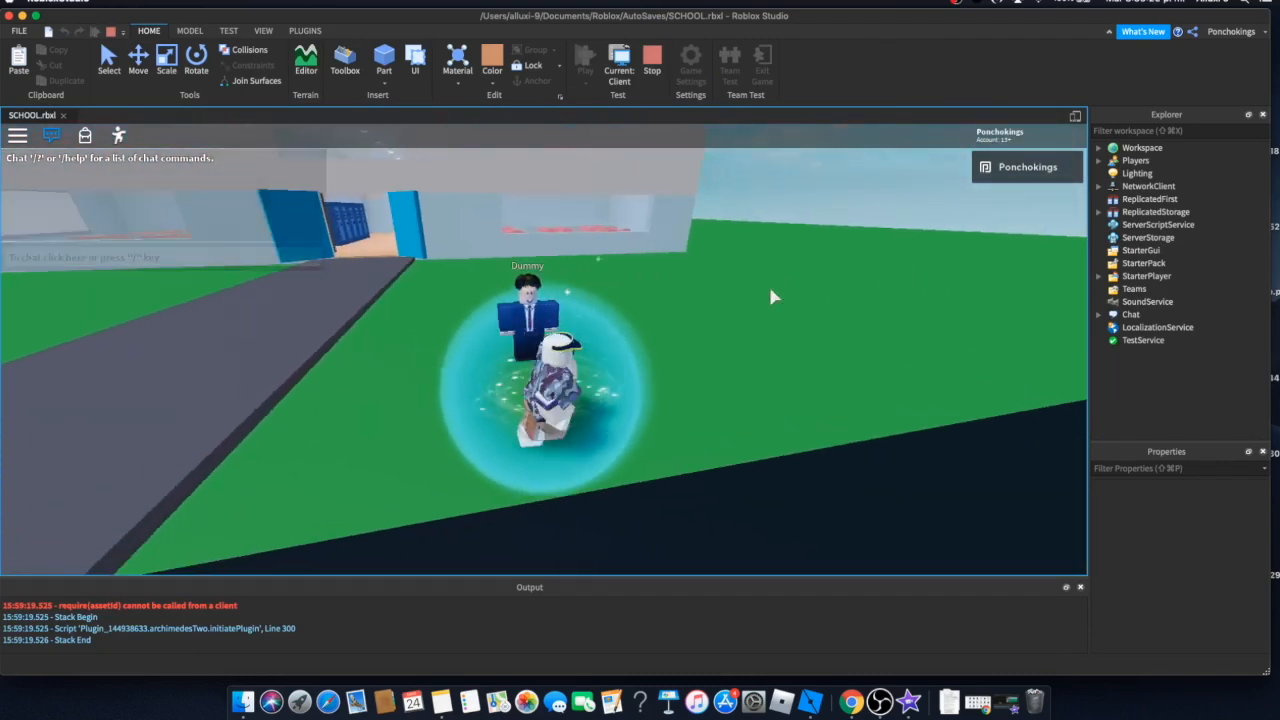
{"action": "key", "text": "w"}
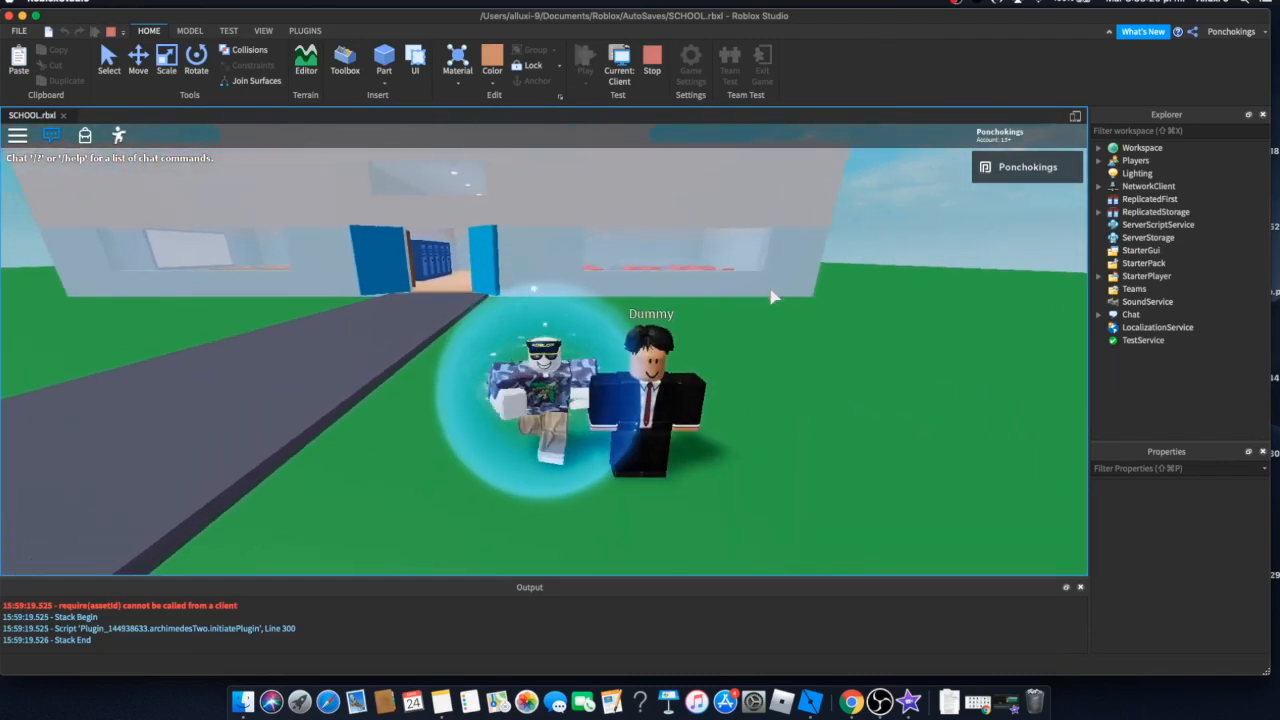
{"action": "key", "text": "w"}
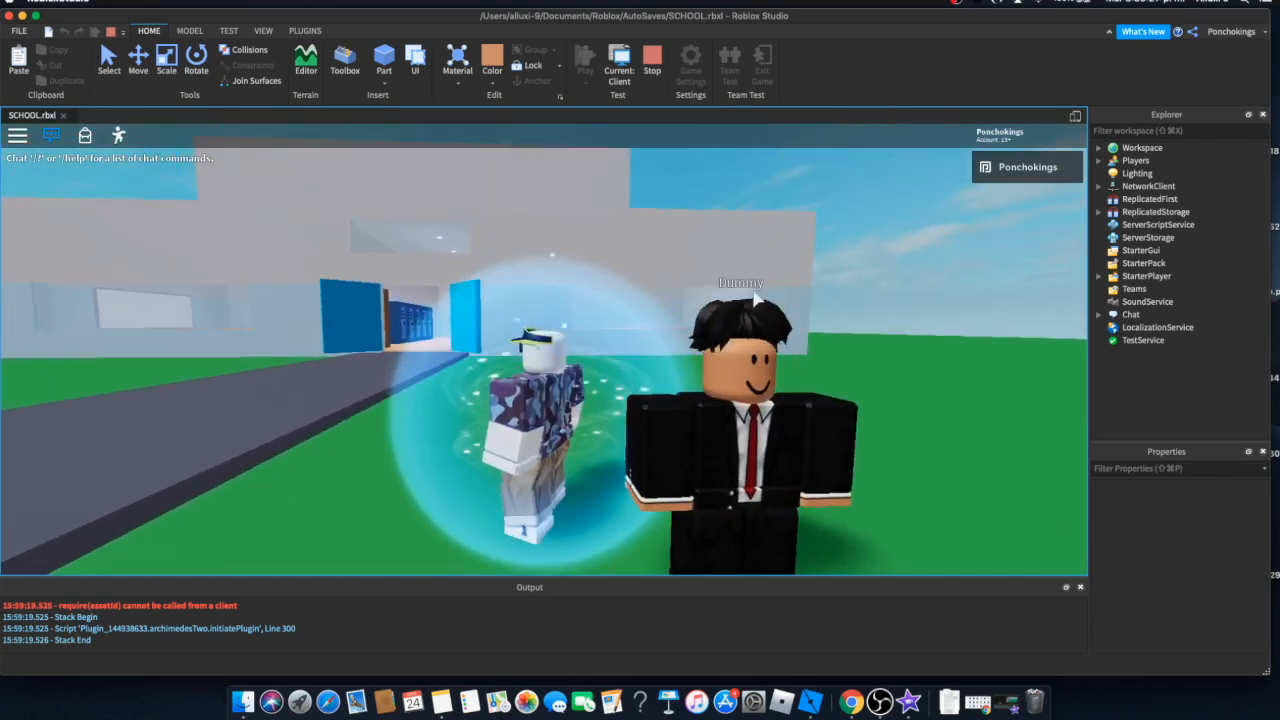
{"action": "right_click_drag", "start_coordinate": [770, 296], "coordinate": [755, 343]}
{"action": "key", "text": "s"}
{"action": "key", "text": "d"}
{"action": "key", "text": "w"}
{"action": "key", "text": "s"}
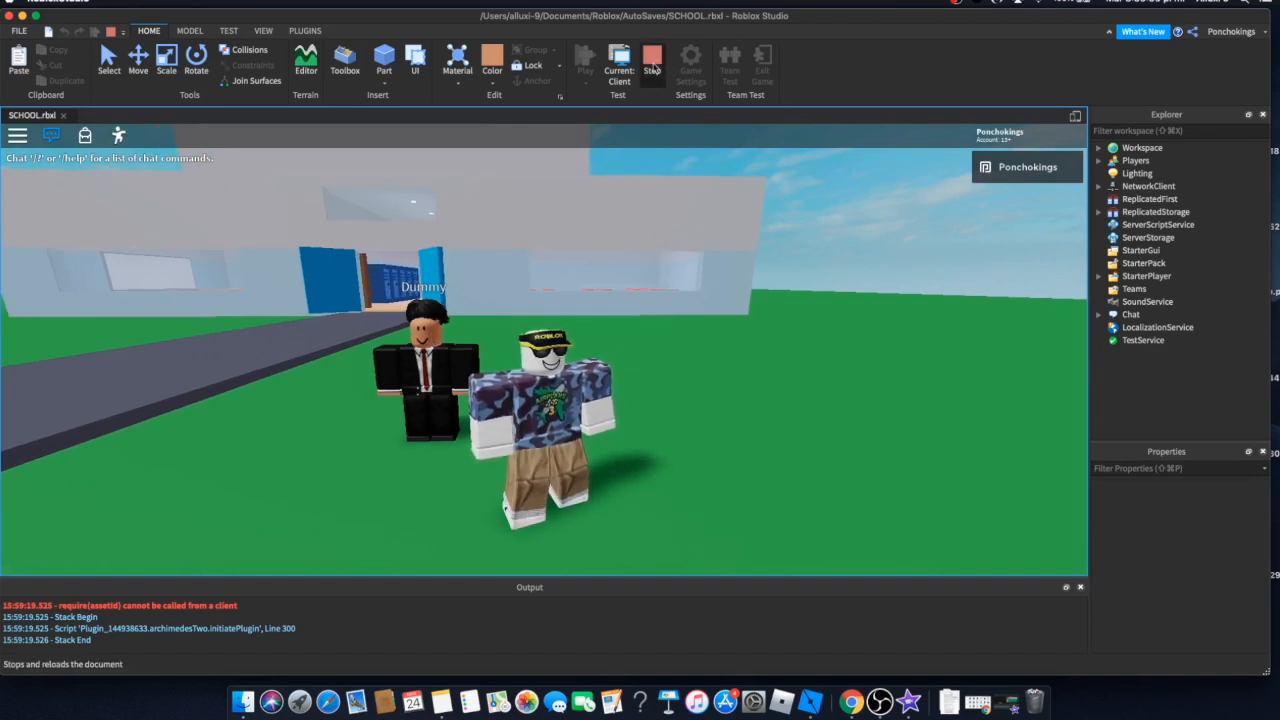
{"action": "left_click", "coordinate": [652, 62]}
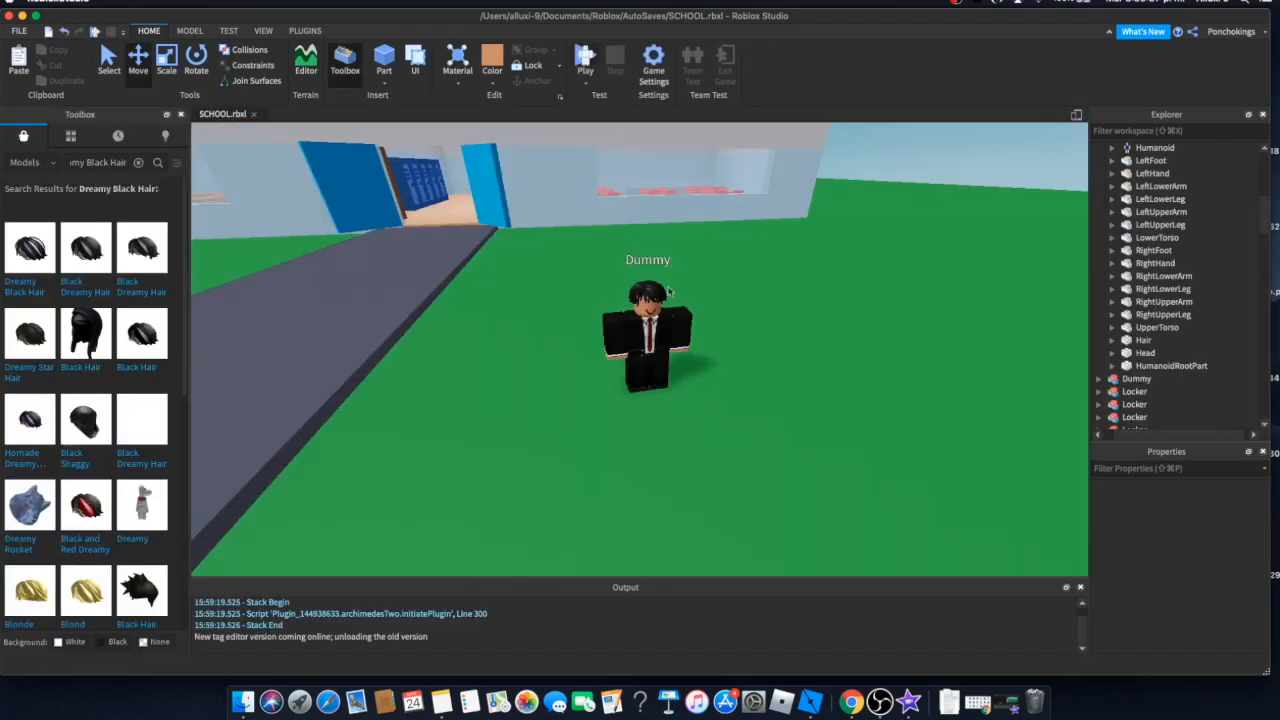
- Weld the suited Dummy's Hair part to its Head with Weld All, selecting the Head first
{"action": "scroll", "coordinate": [671, 287], "scroll_direction": "up", "scroll_amount": 5}
{"action": "scroll", "coordinate": [672, 289], "scroll_direction": "down", "scroll_amount": 5}
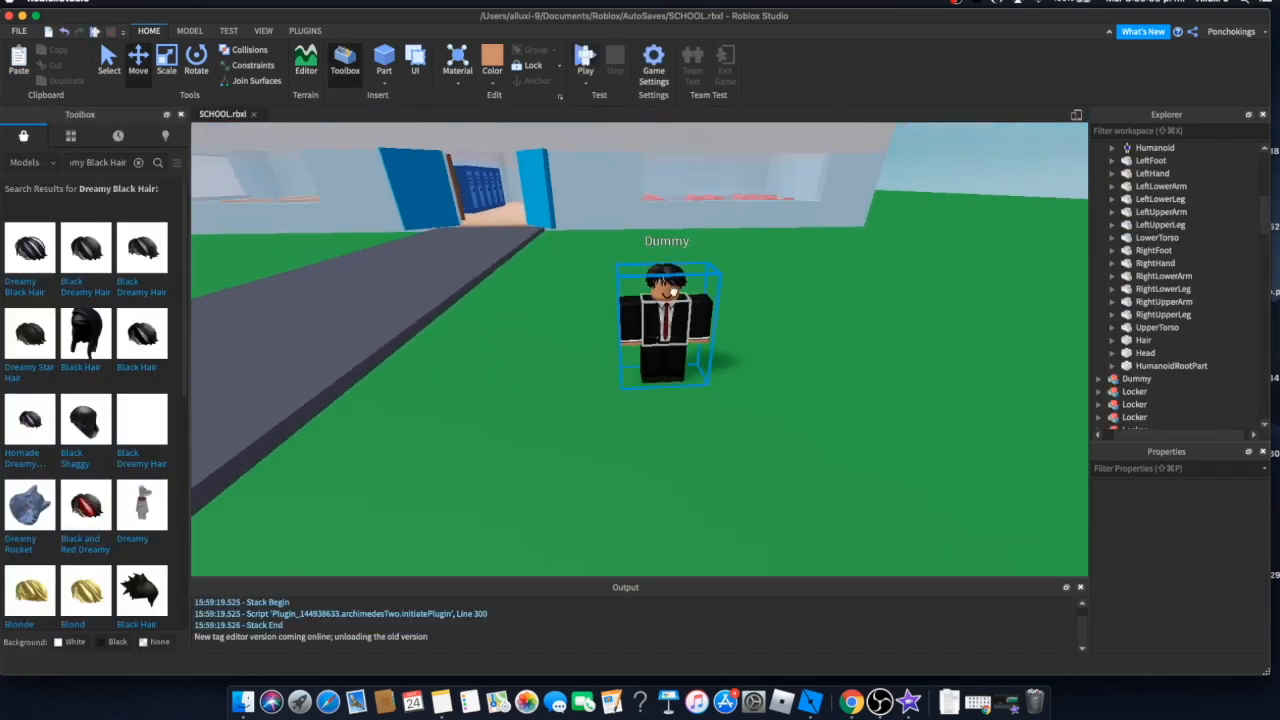
{"action": "left_click", "coordinate": [672, 290]}
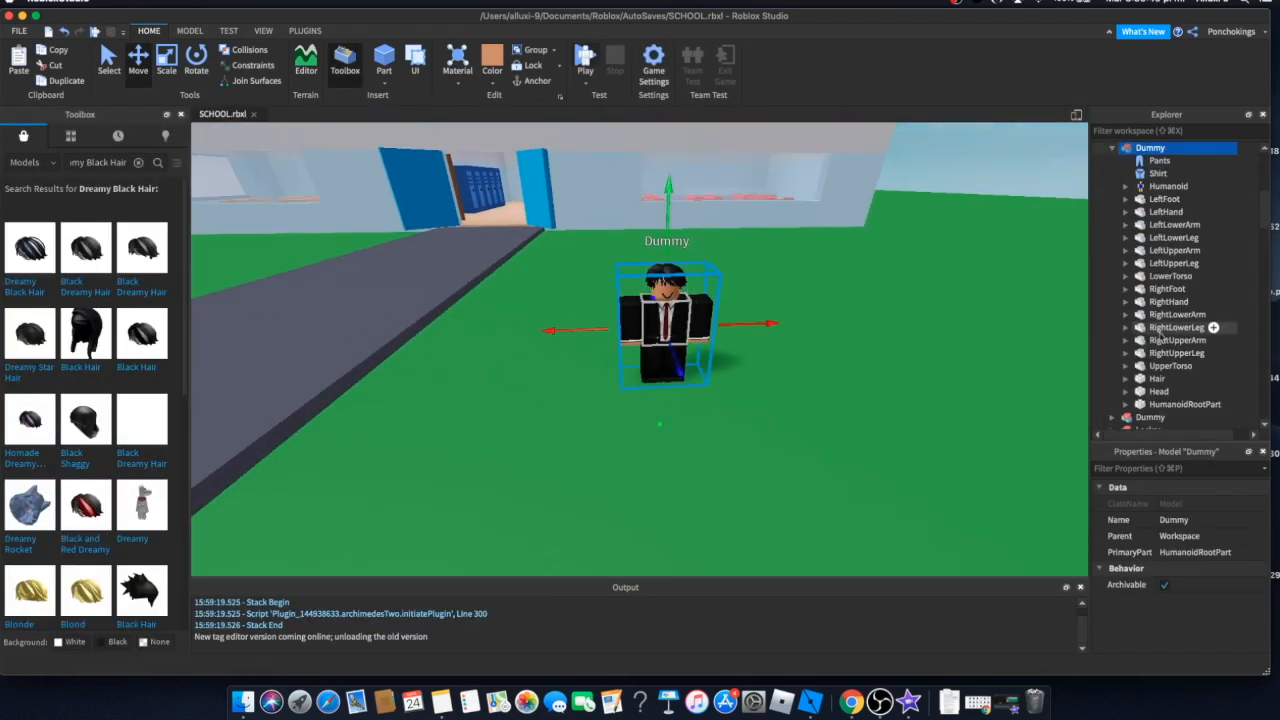
{"action": "left_click", "coordinate": [305, 31]}
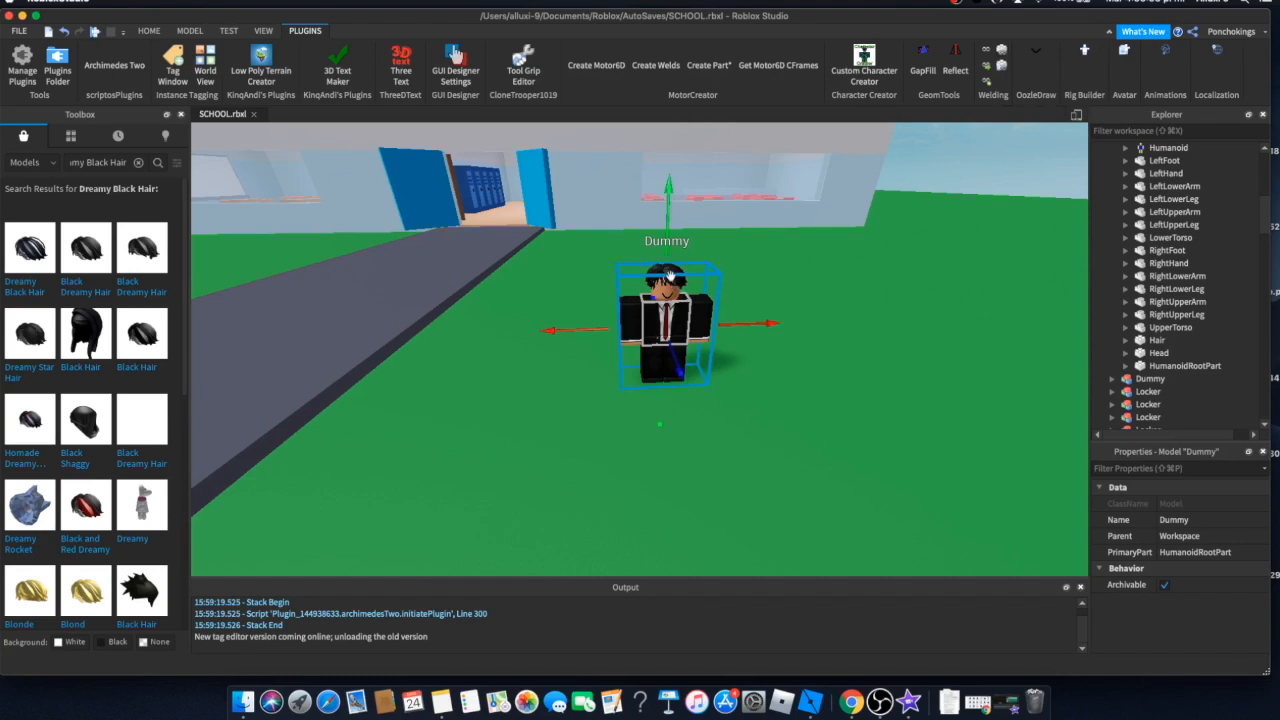
{"action": "left_click", "coordinate": [1156, 356]}
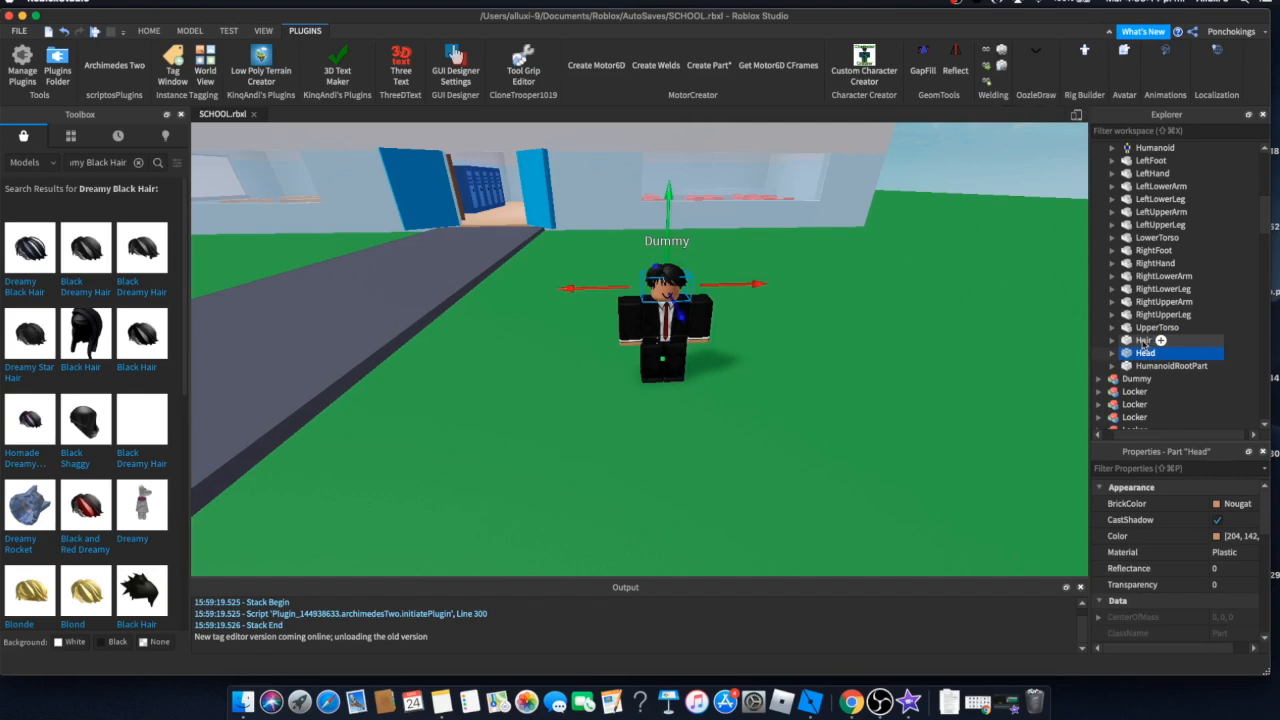
{"action": "left_click", "coordinate": [1144, 341], "text": "shift"}
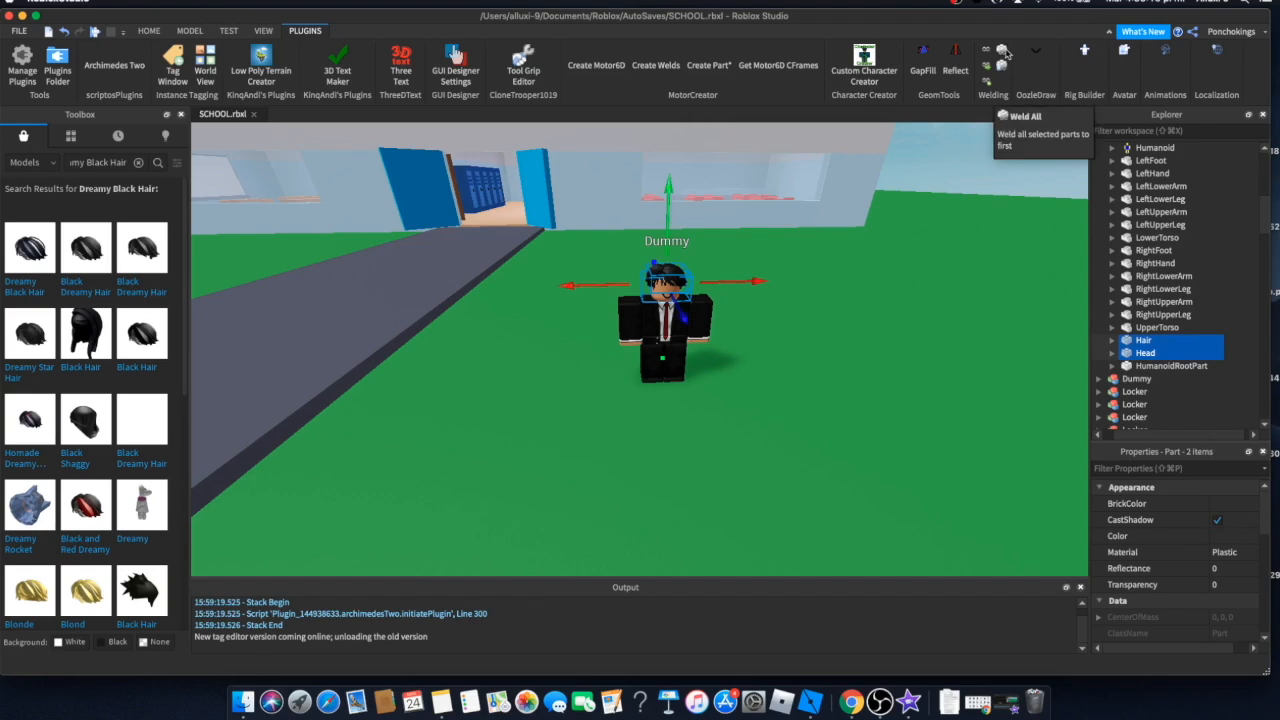
{"action": "left_click", "coordinate": [1003, 52]}
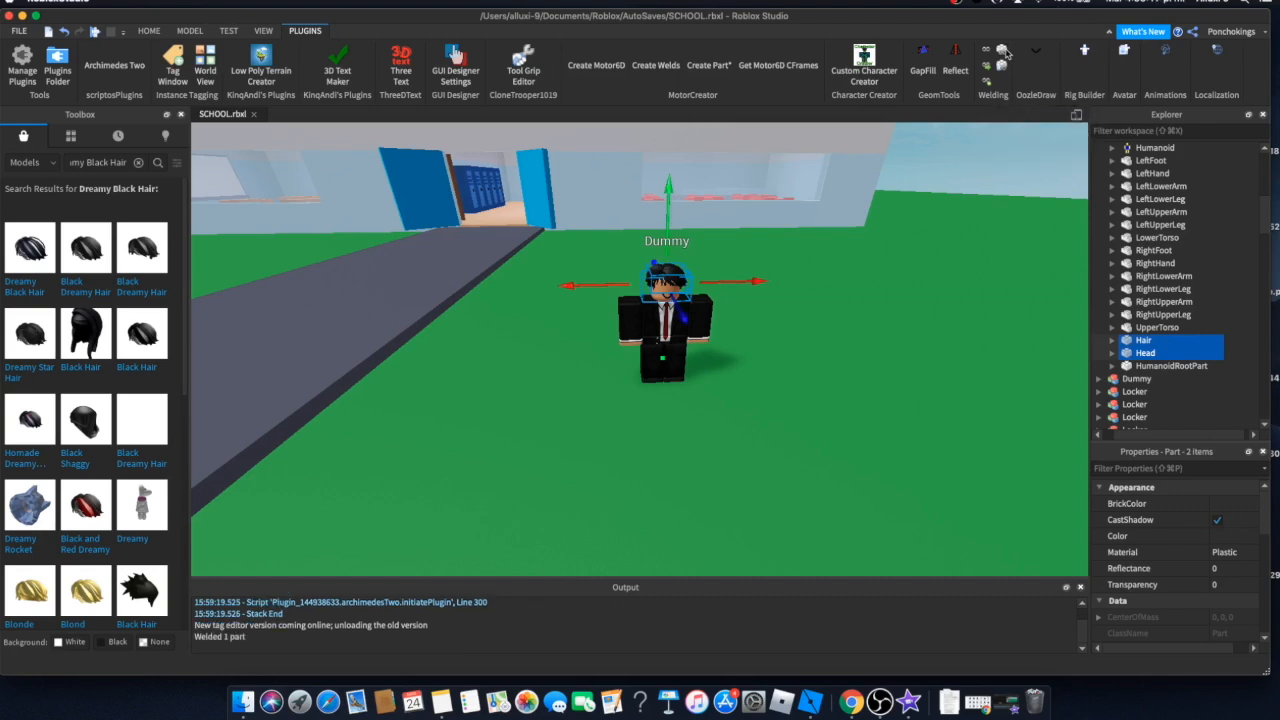
- Run the game again, inspect the welded hair from several sides while walking around the dummy, and stop the test
{"action": "left_click", "coordinate": [234, 31]}
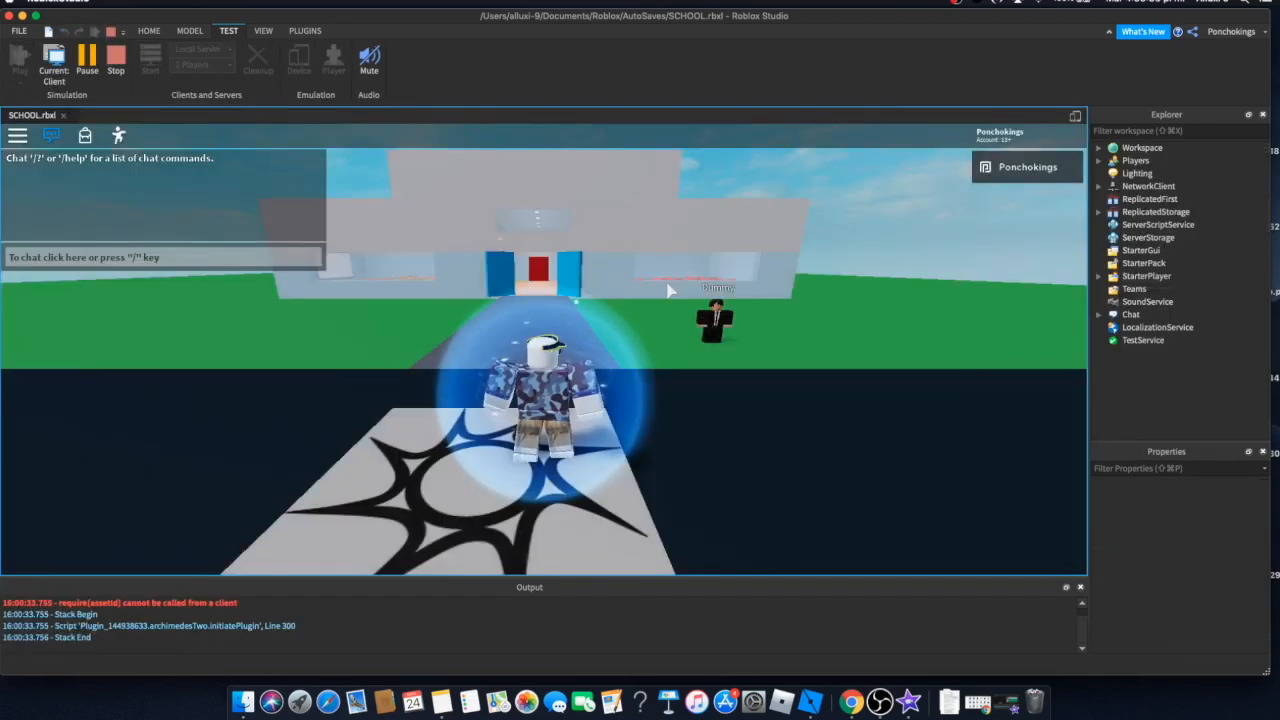
{"action": "right_click_drag", "start_coordinate": [668, 290], "coordinate": [668, 288]}
{"action": "key", "text": "w"}
{"action": "scroll", "coordinate": [668, 290], "scroll_direction": "up", "scroll_amount": 4}
{"action": "key", "text": "d"}
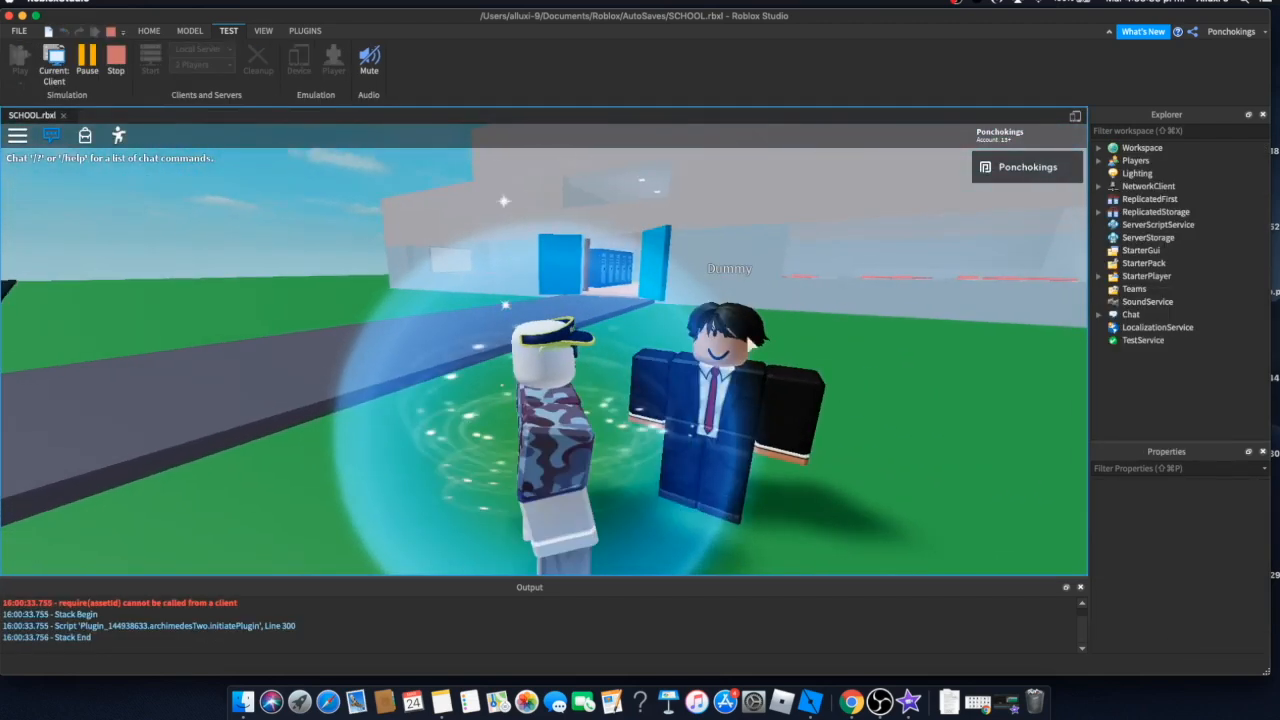
{"action": "right_click_drag", "start_coordinate": [710, 325], "coordinate": [710, 324]}
{"action": "key", "text": "w"}
{"action": "key", "text": "w"}
{"action": "key", "text": "s"}
{"action": "key", "text": "w"}
{"action": "scroll", "coordinate": [710, 325], "scroll_direction": "down", "scroll_amount": 10}
{"action": "scroll", "coordinate": [710, 325], "scroll_direction": "up", "scroll_amount": 8}
{"action": "key", "text": "s"}
{"action": "key", "text": "w"}
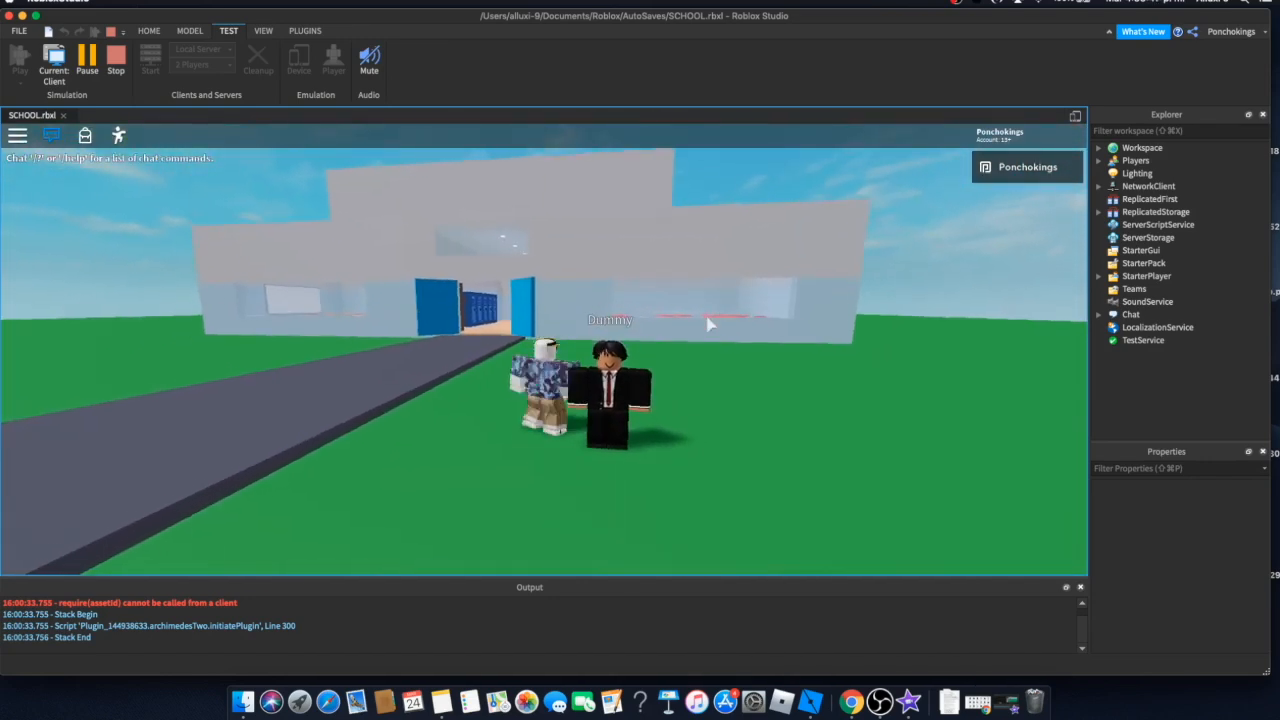
{"action": "key", "text": "s"}
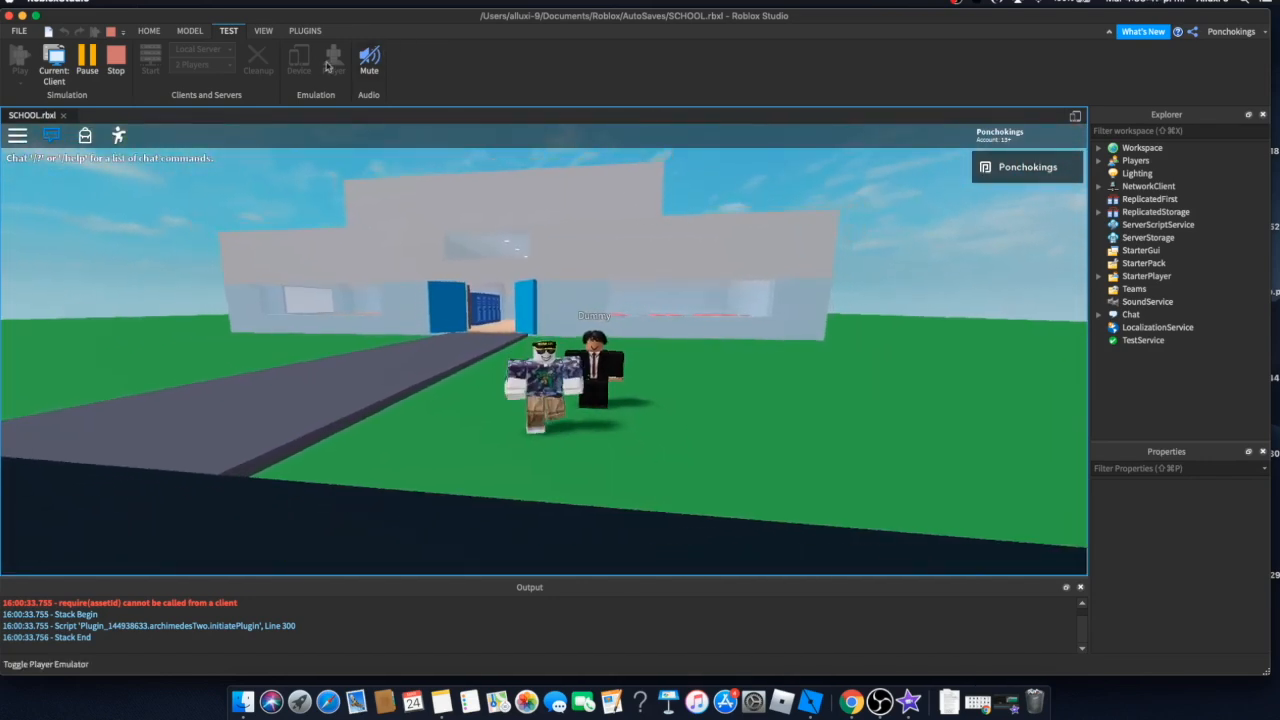
{"action": "left_click", "coordinate": [120, 62]}
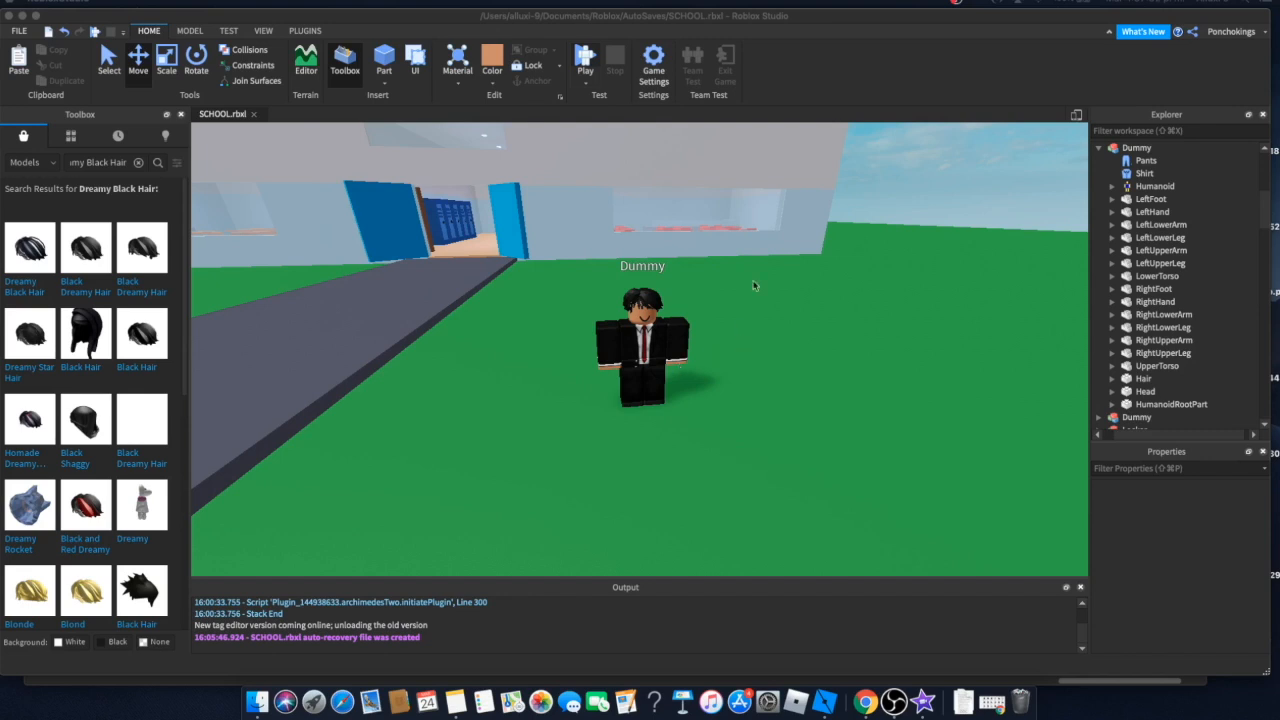
- Insert a new Script object into the suited Dummy model
{"action": "right_click", "coordinate": [1138, 153]}
{"action": "left_click", "coordinate": [1117, 158]}
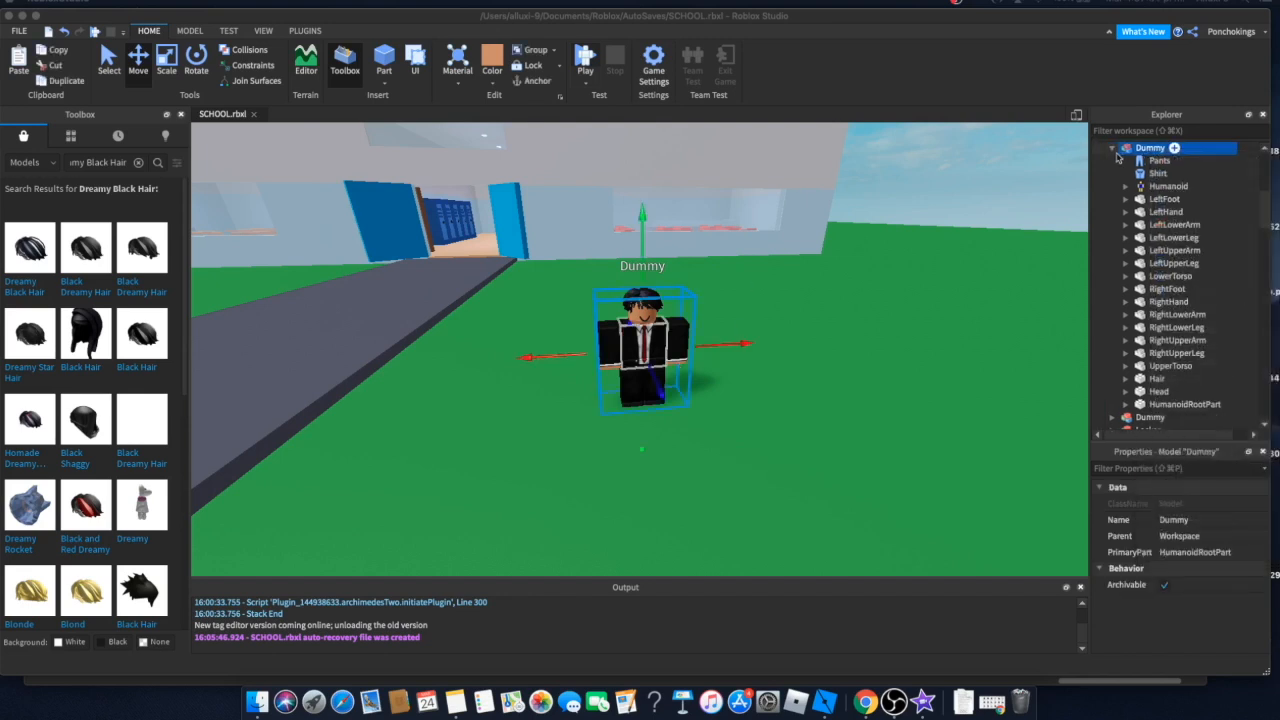
{"action": "right_click", "coordinate": [1160, 149]}
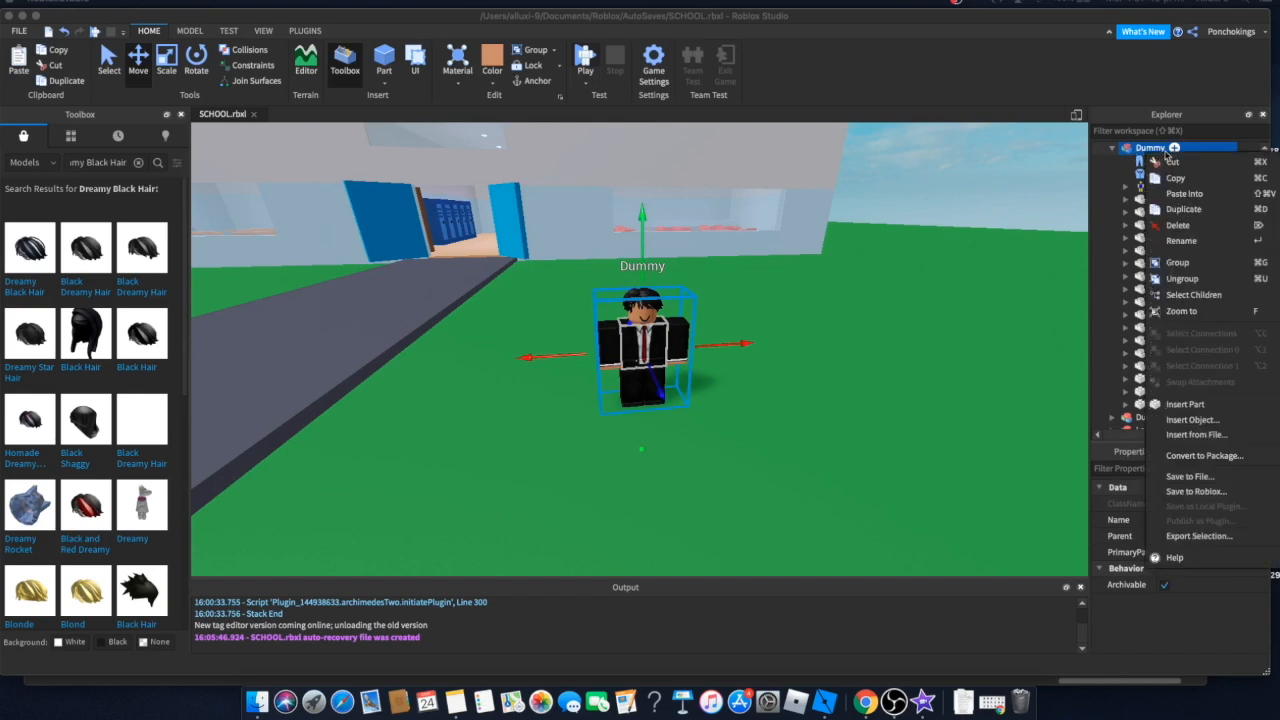
{"action": "left_click", "coordinate": [1192, 420]}
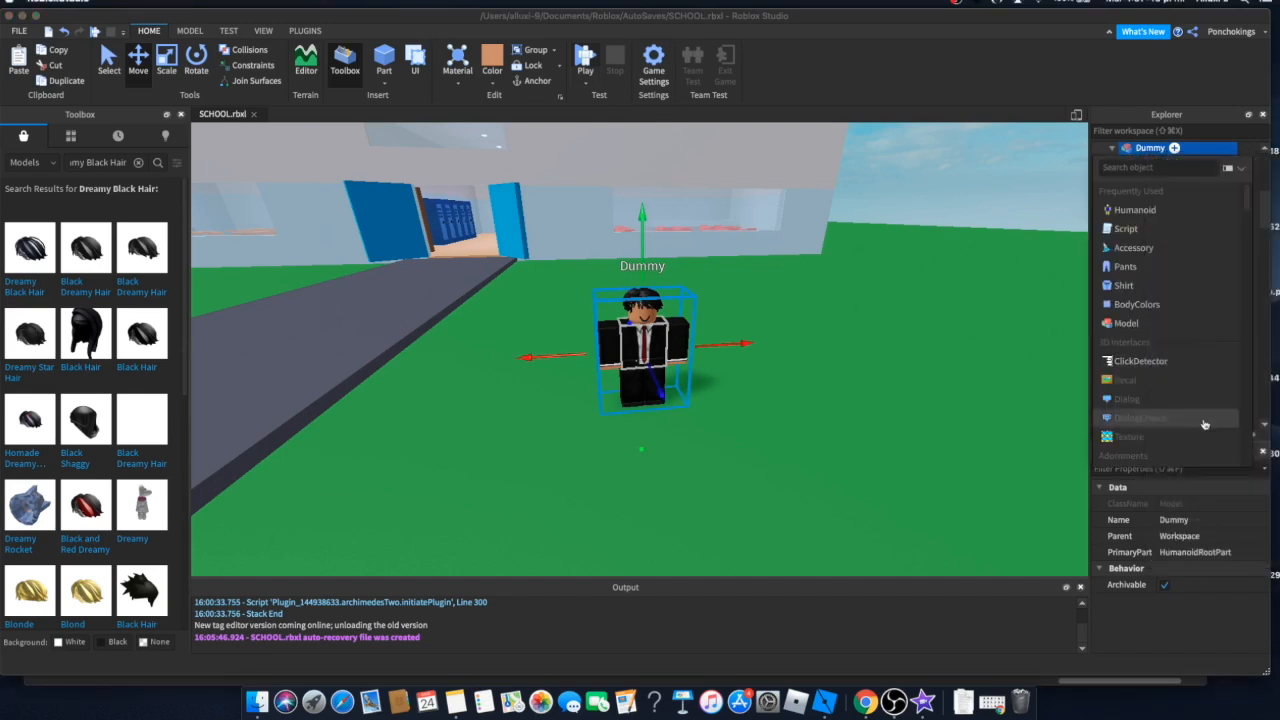
{"action": "left_click", "coordinate": [1164, 228]}
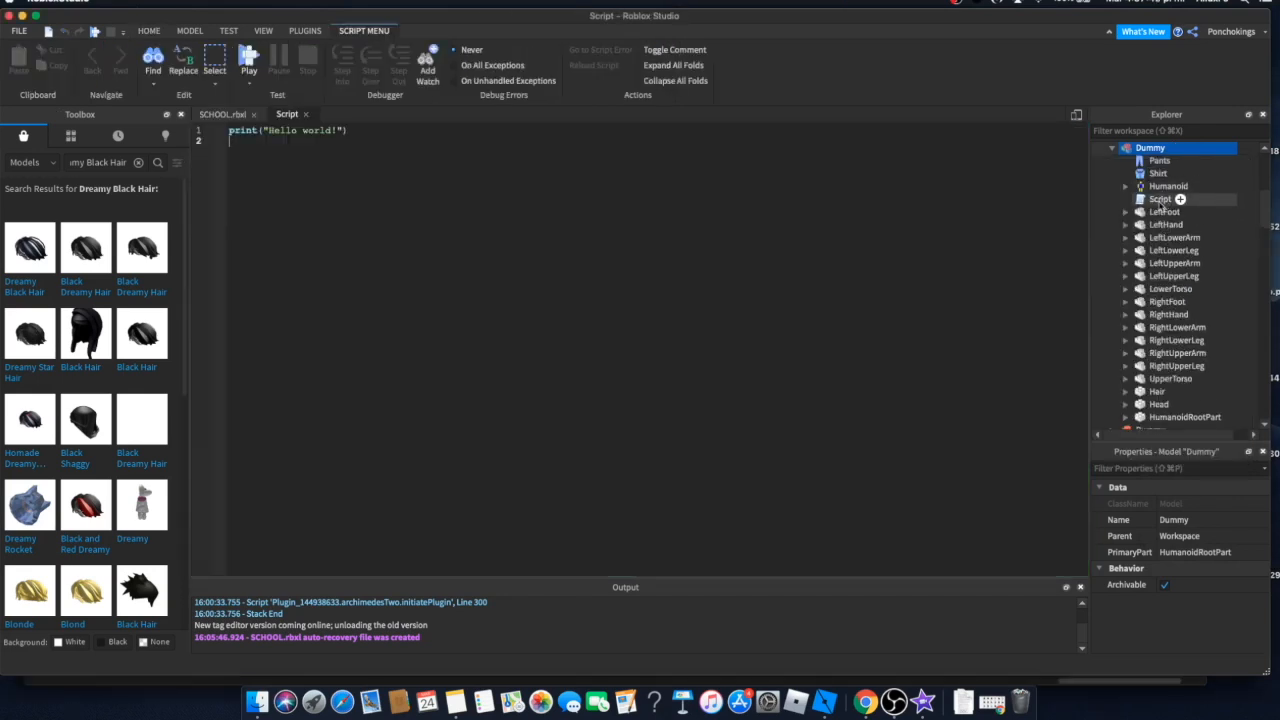
- Rename the Dummy's new Script to animationScript
{"action": "left_click", "coordinate": [1161, 201]}
{"action": "double_click", "coordinate": [1150, 200]}
{"action": "type", "text": "animation"}
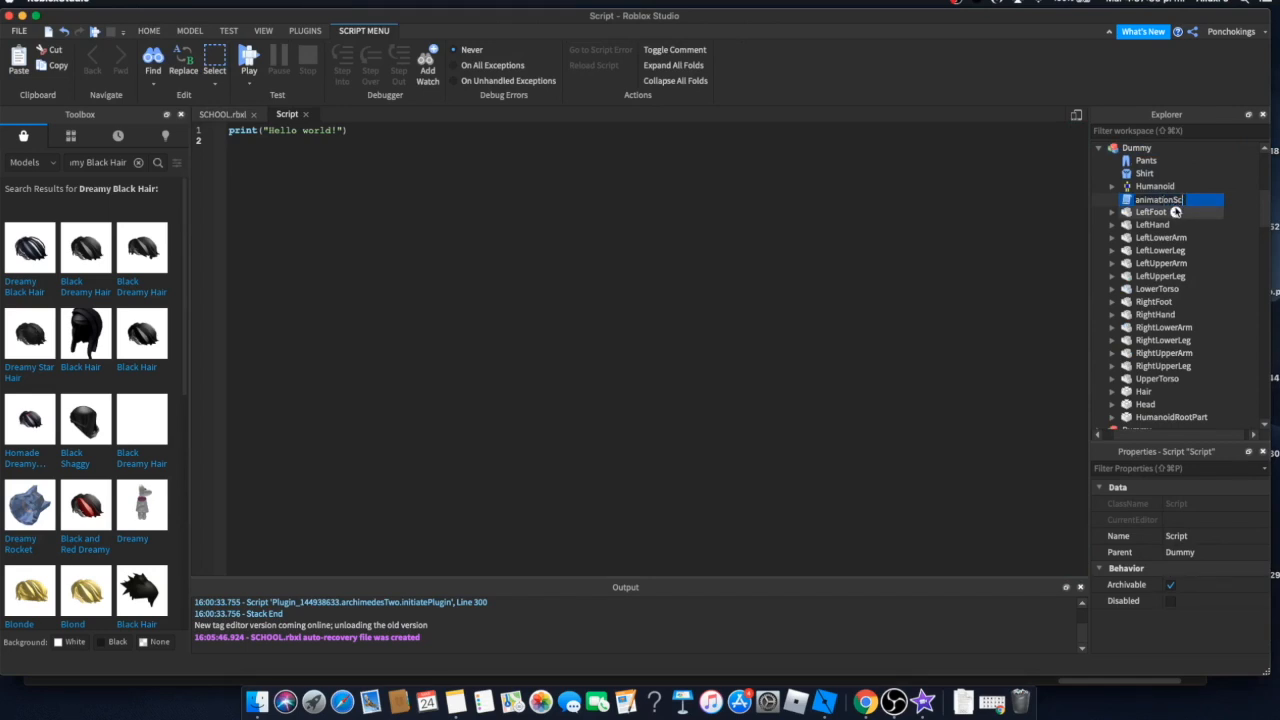
{"action": "key", "text": "Return"}
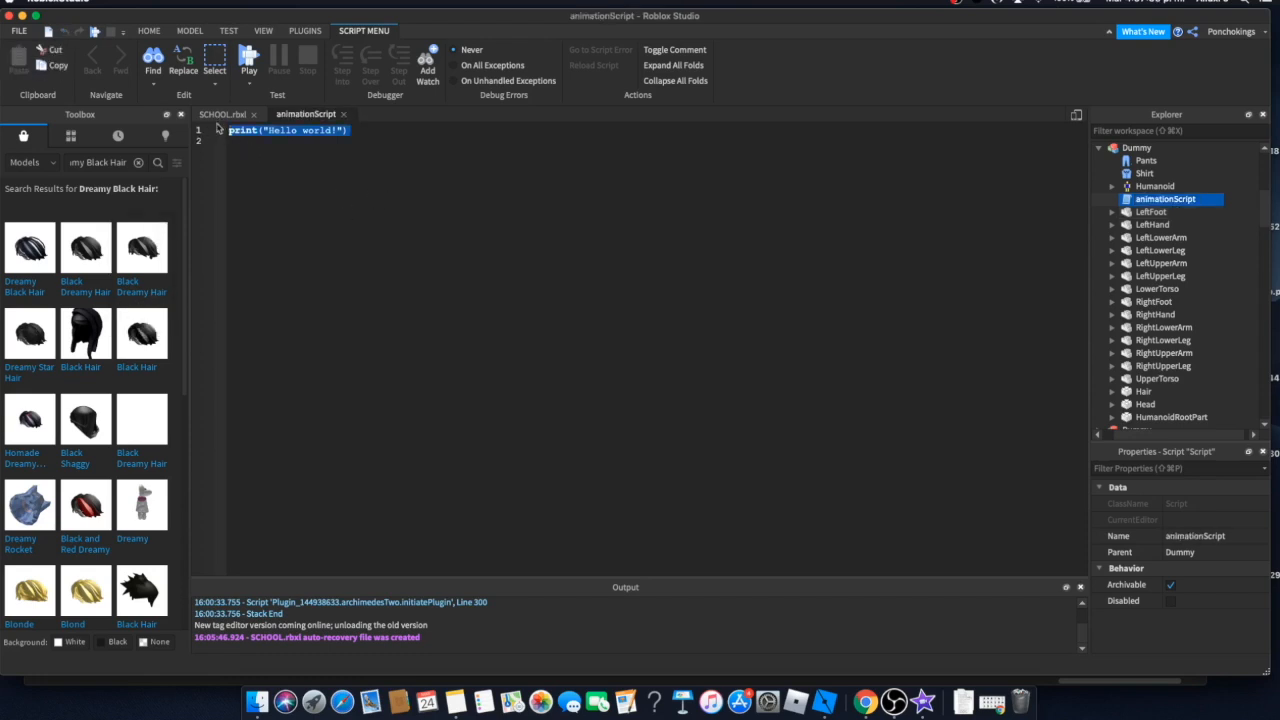
- Replace the default print line in animationScript with local animIdle = Instance.new("Animation")
{"action": "key", "text": "BackSpace"}
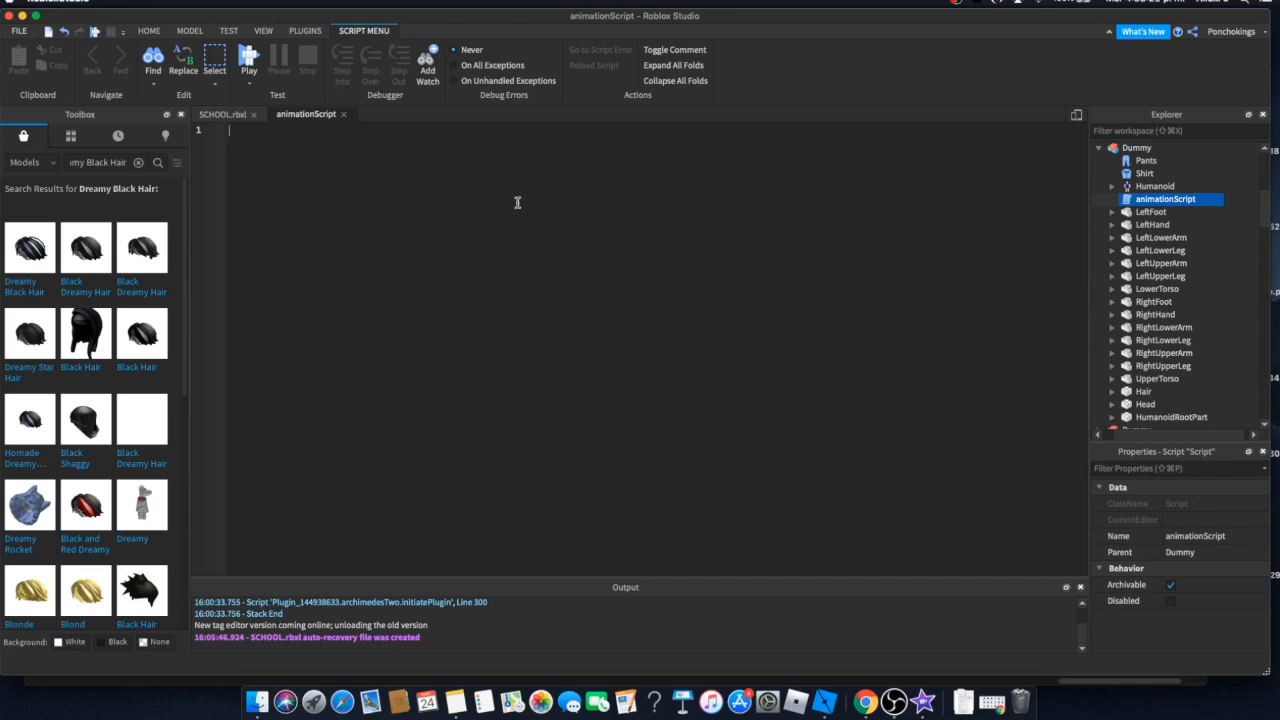
{"action": "type", "text": "local animIdle = Insta.nce.n"}
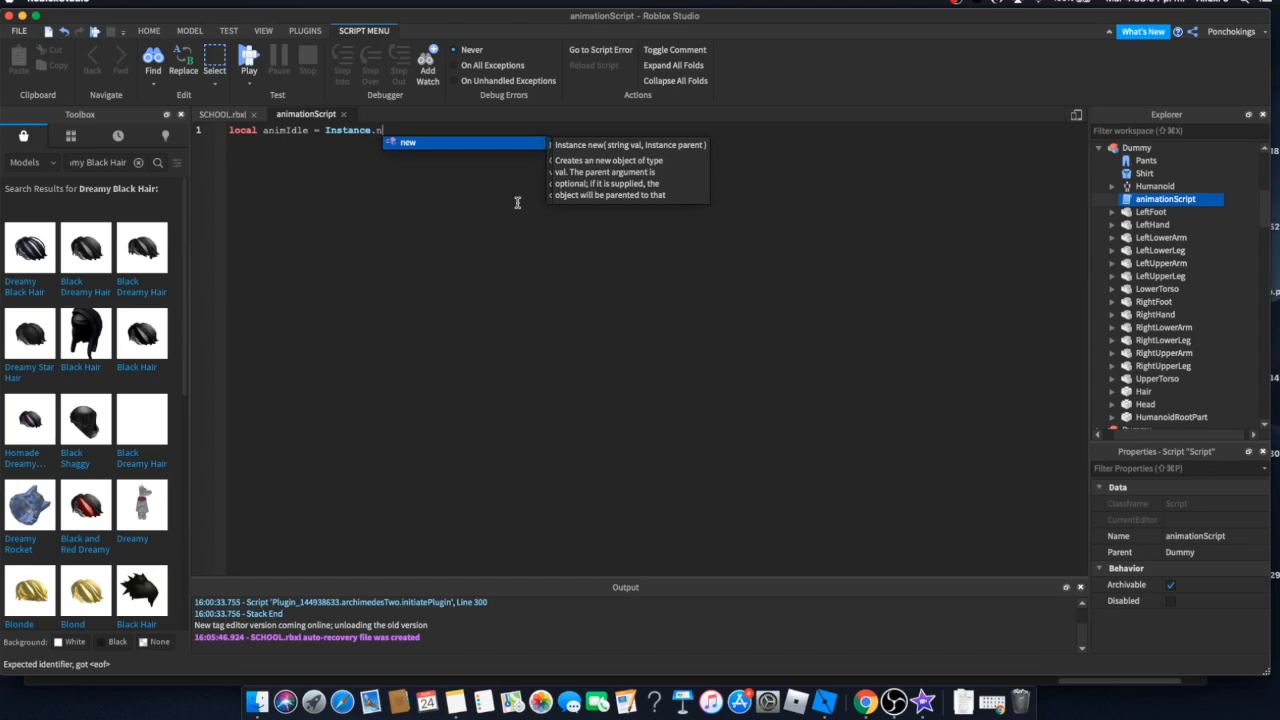
{"action": "type", "text": "ew(\"a"}
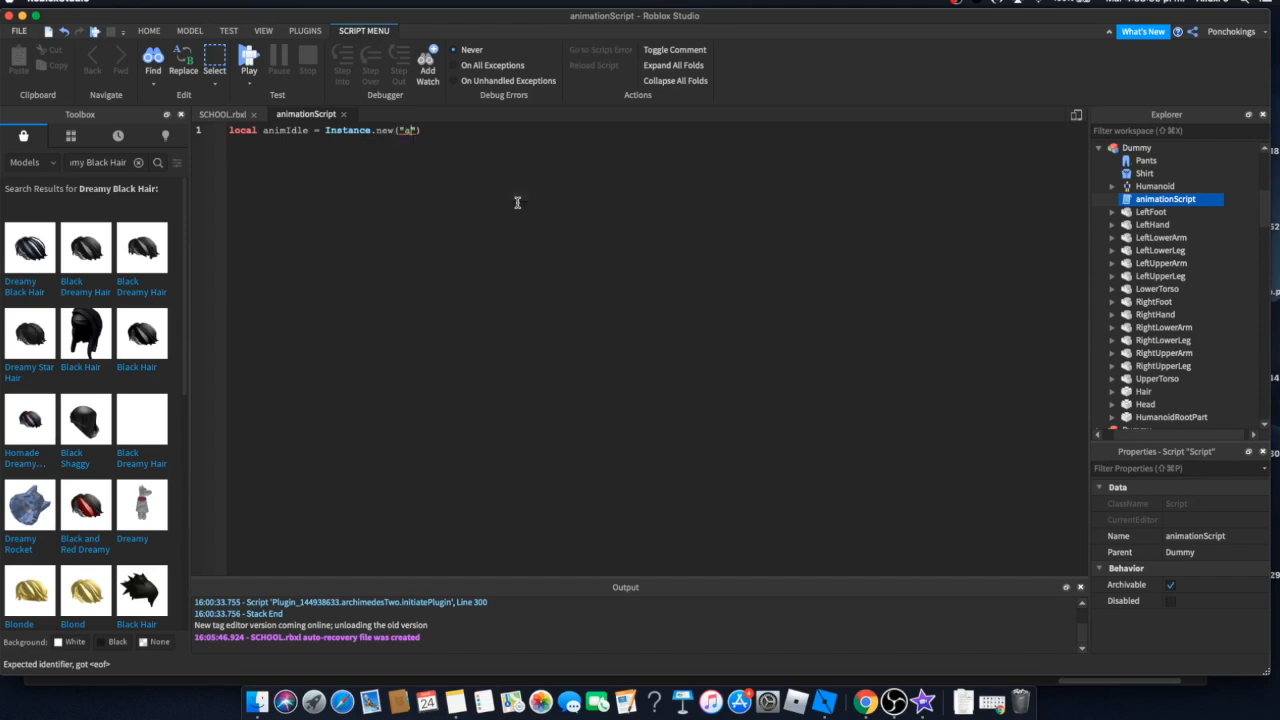
{"action": "type", "text": "nimation"}
{"action": "key", "text": "Return"}
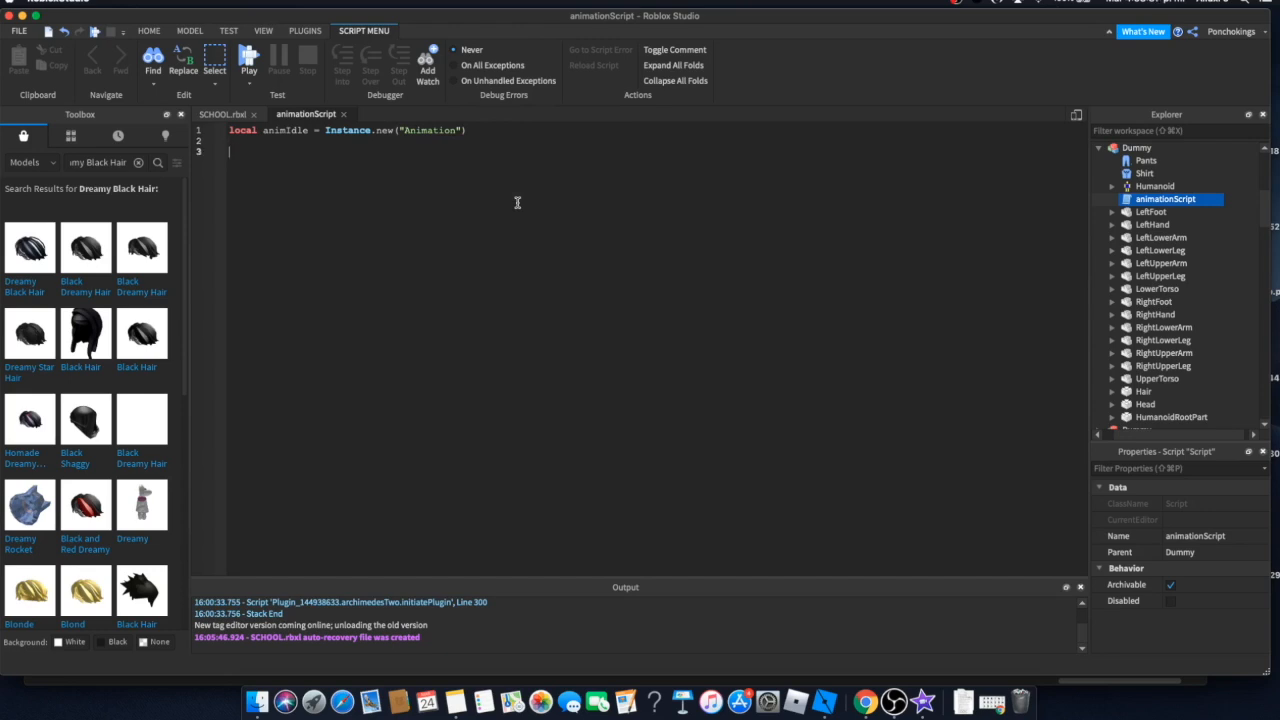
- Add the line animIdle.AnimationId = "" below the animIdle declaration, leaving the ID string empty
{"action": "type", "text": "anim"}
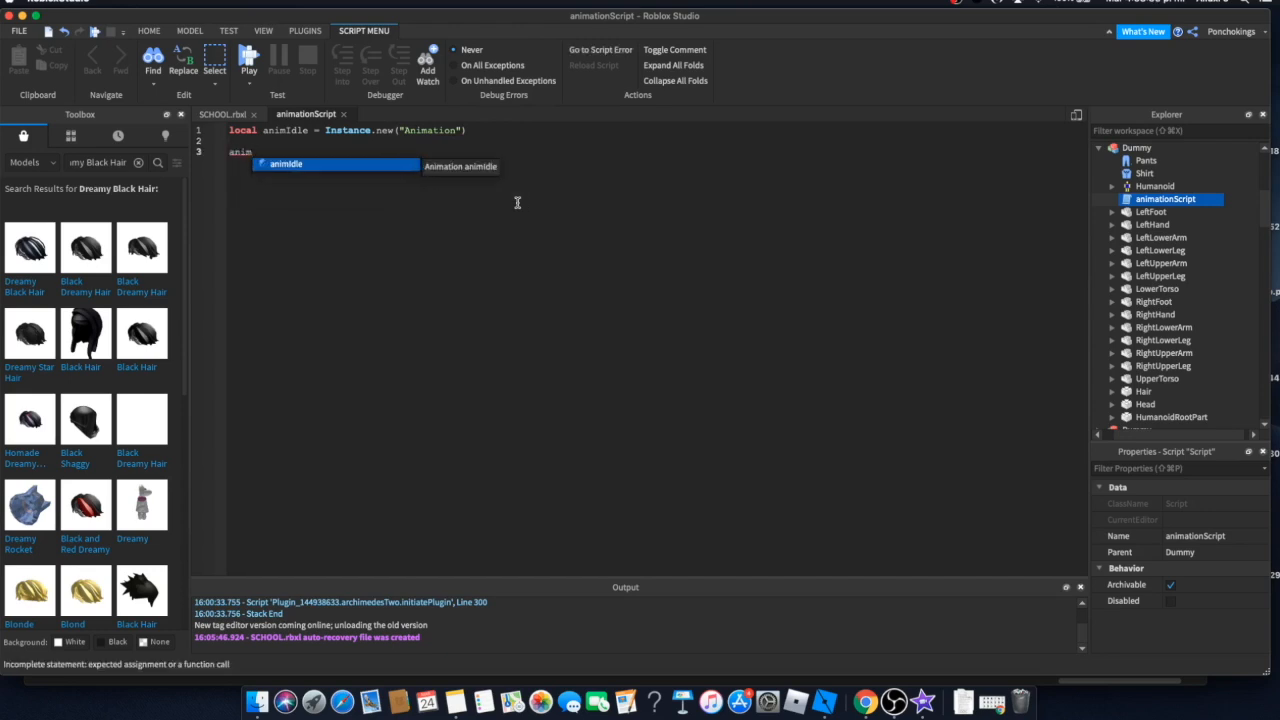
{"action": "key", "text": "Tab"}
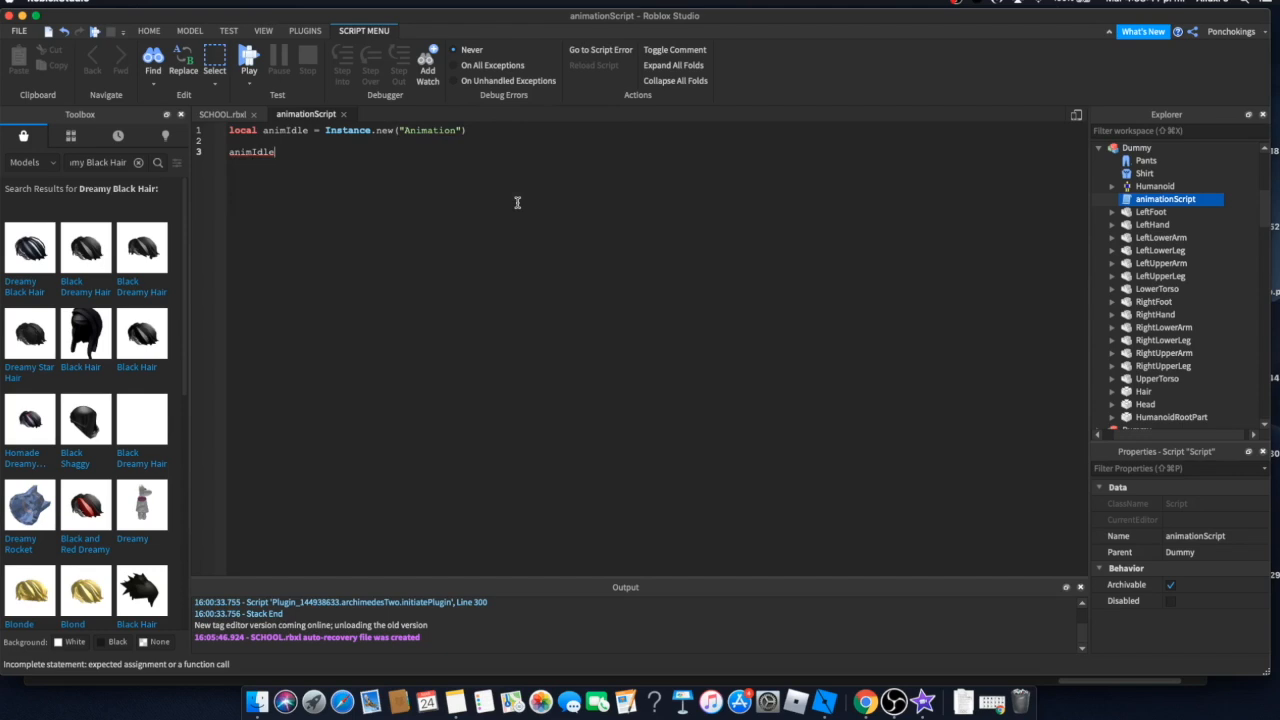
{"action": "type", "text": ".Ani"}
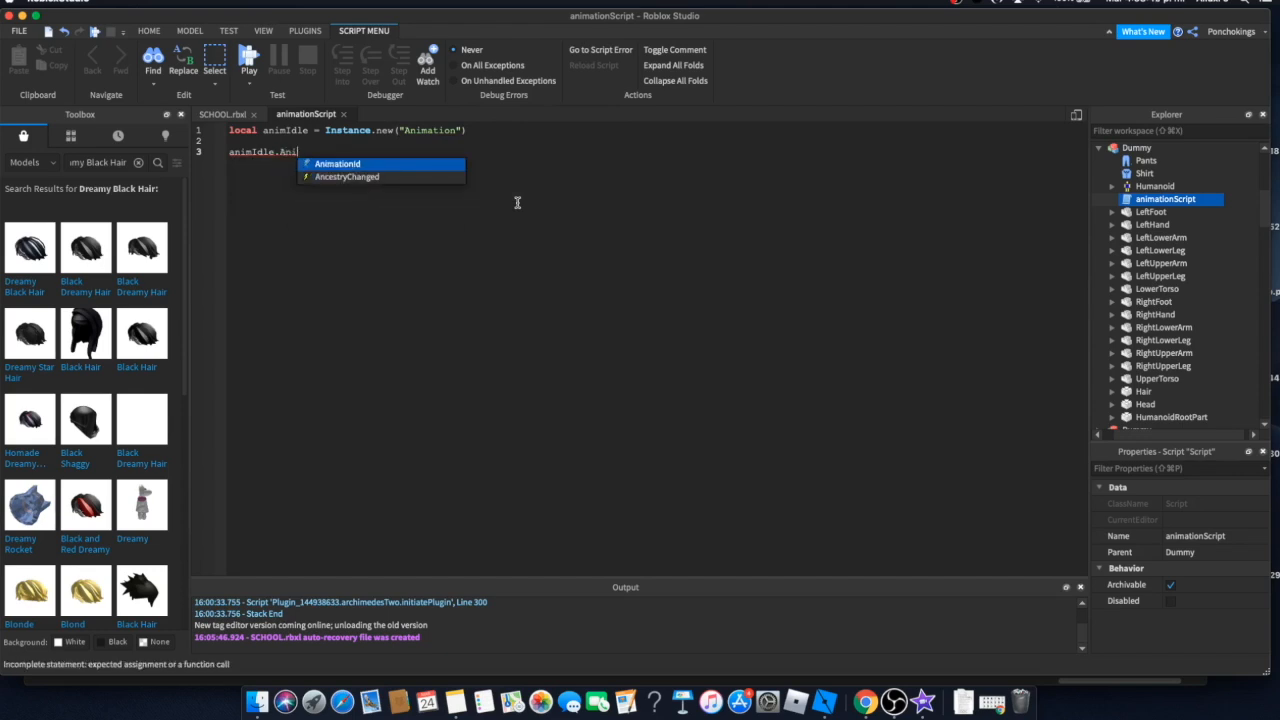
{"action": "key", "text": "Tab"}
{"action": "type", "text": "= \"\""}
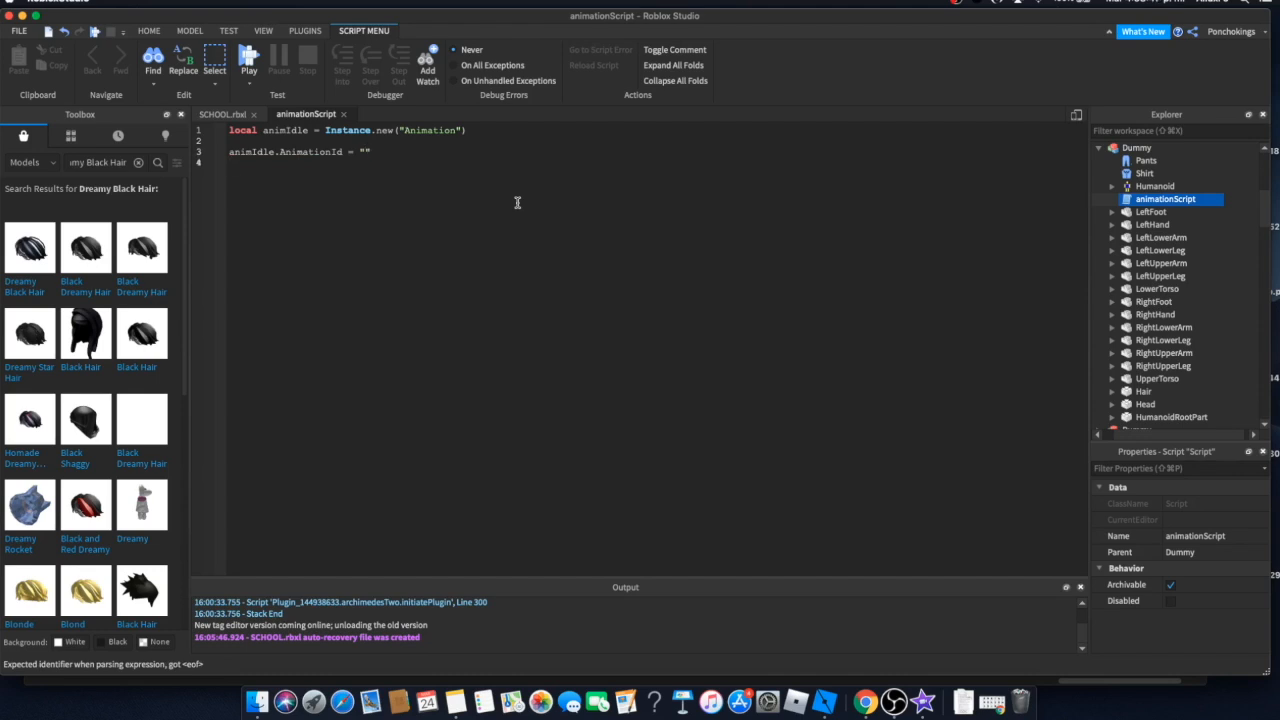
- Add the line local controller = script.Parent.Humanoid below the AnimationId assignment
{"action": "type", "text": "local controller = script."}
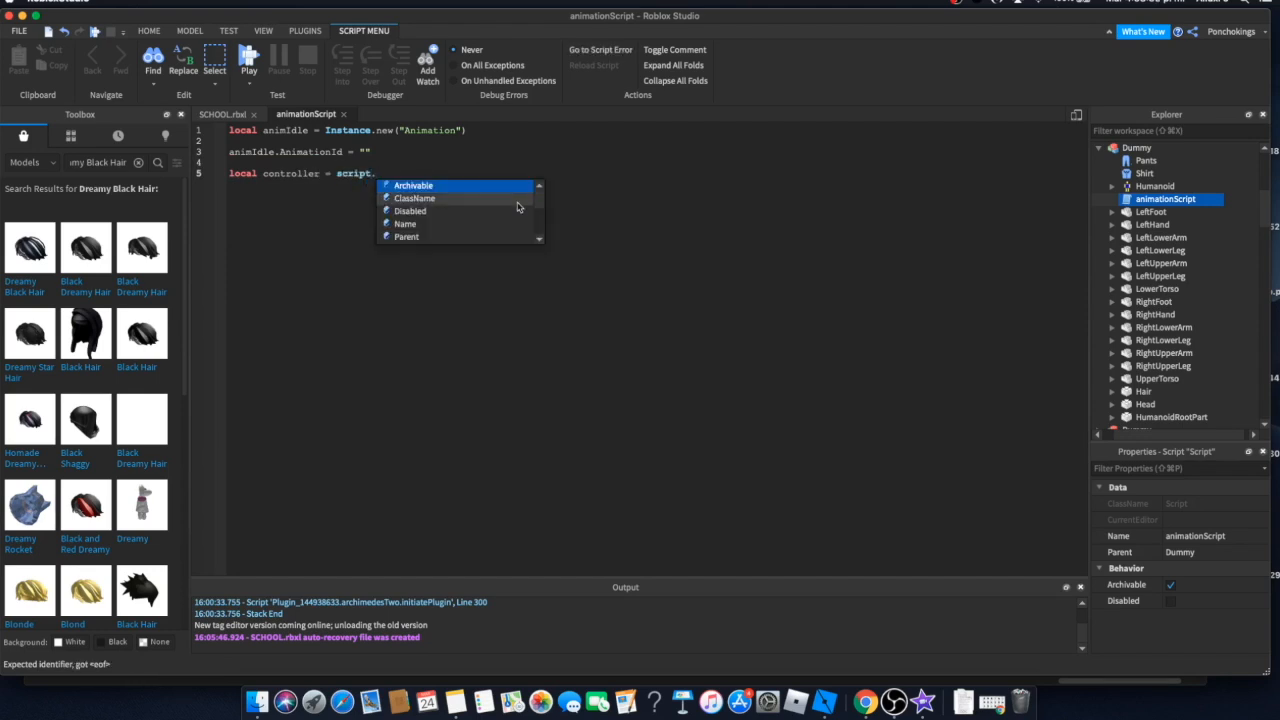
{"action": "type", "text": "Parent.Hua"}
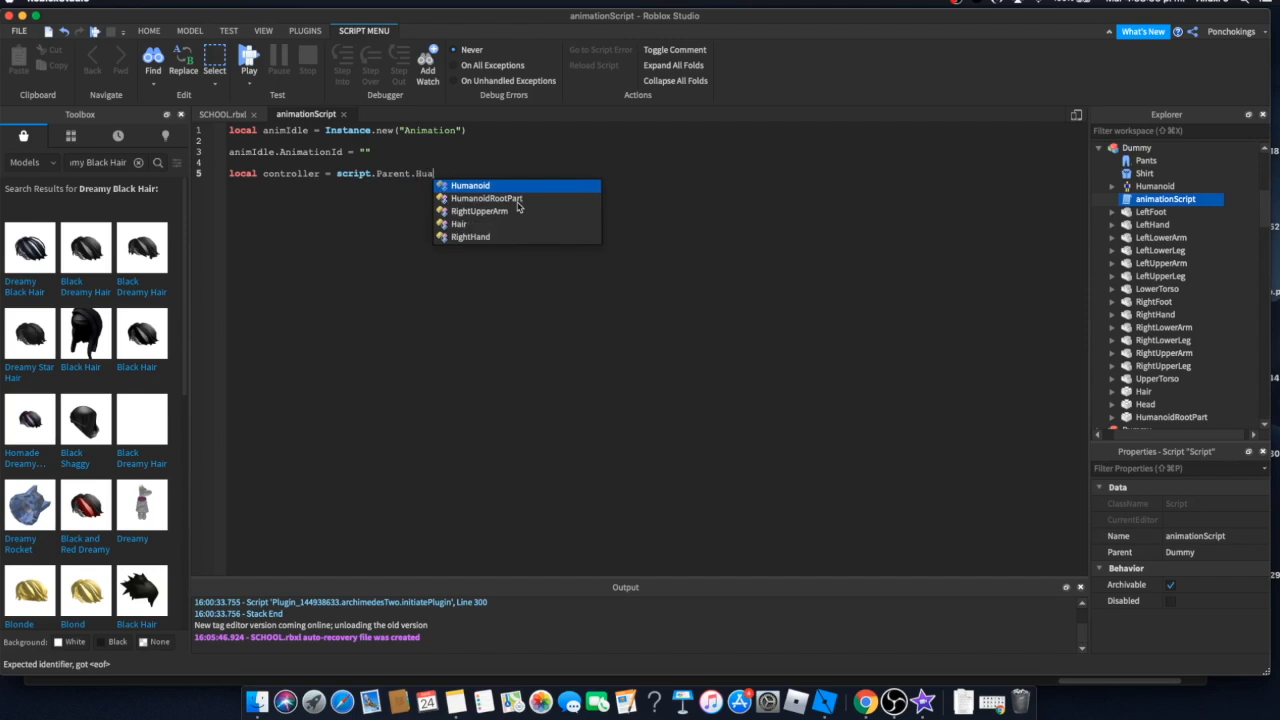
{"action": "key", "text": "BackSpace"}
{"action": "type", "text": "manoid"}
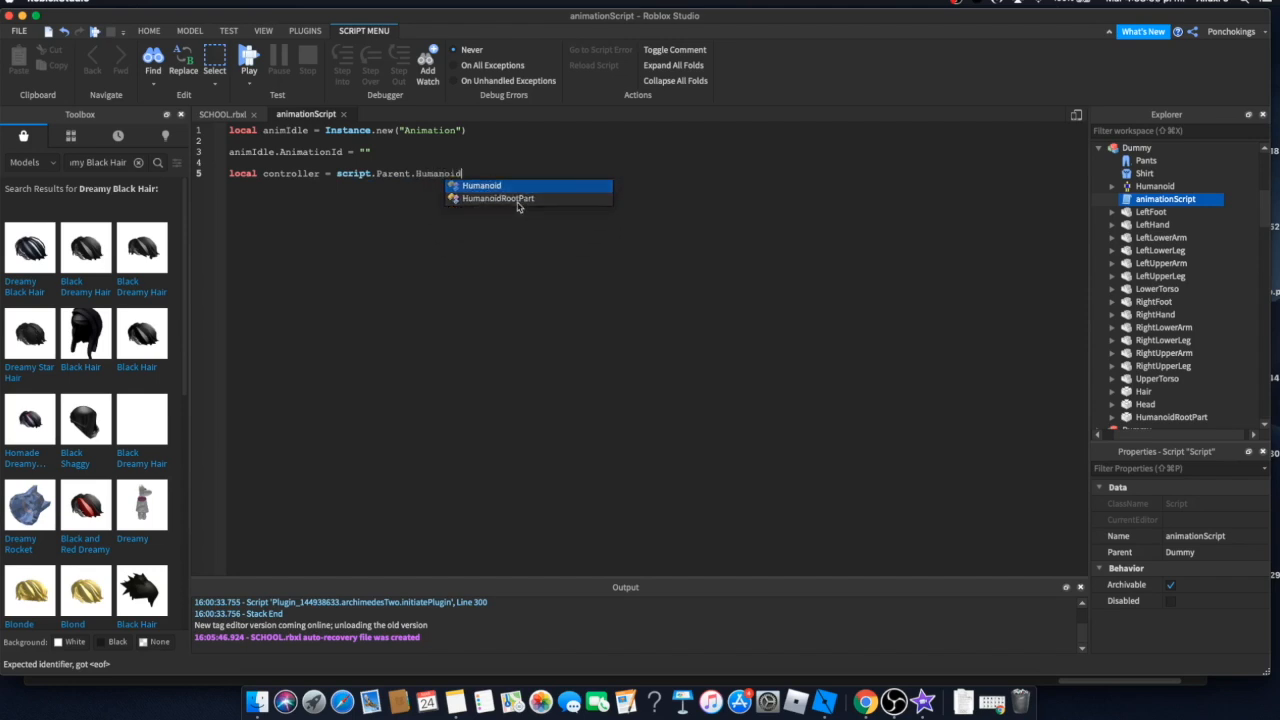
{"action": "key", "text": "Tab"}
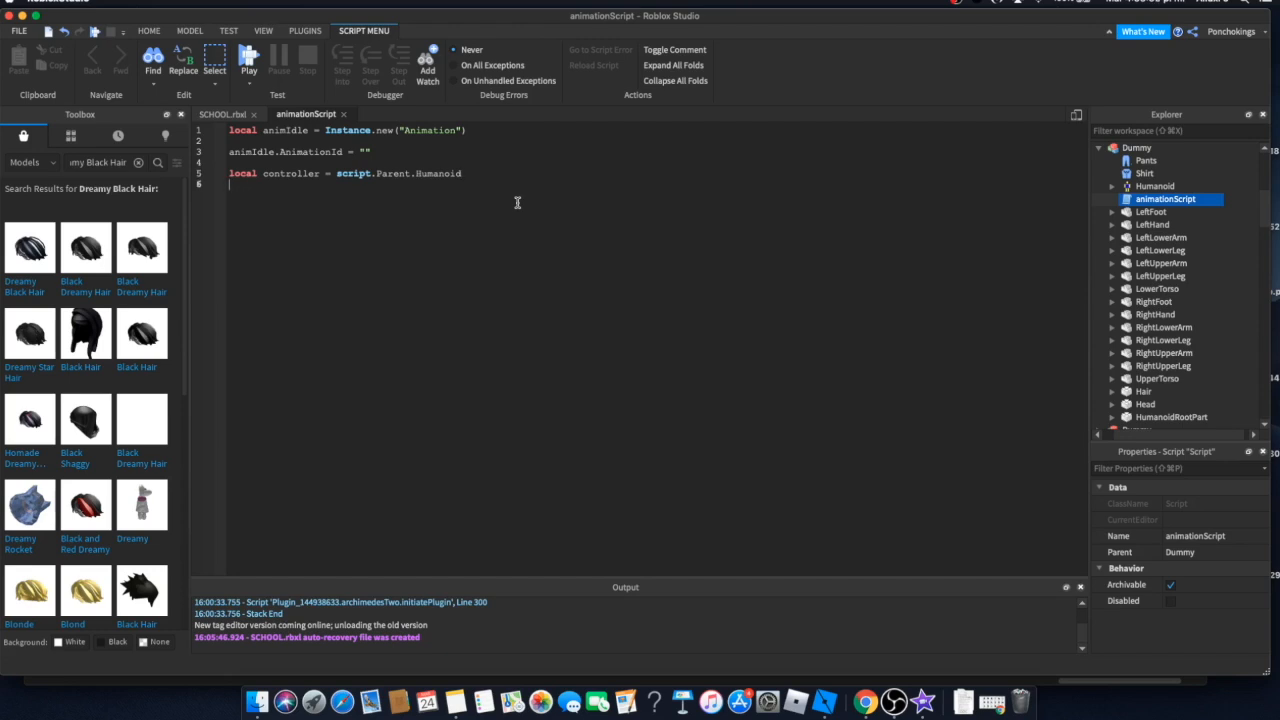
- Add the line controller:LoadAnimation(animIdle):Play() at the end of animationScript
{"action": "type", "text": "controller"}
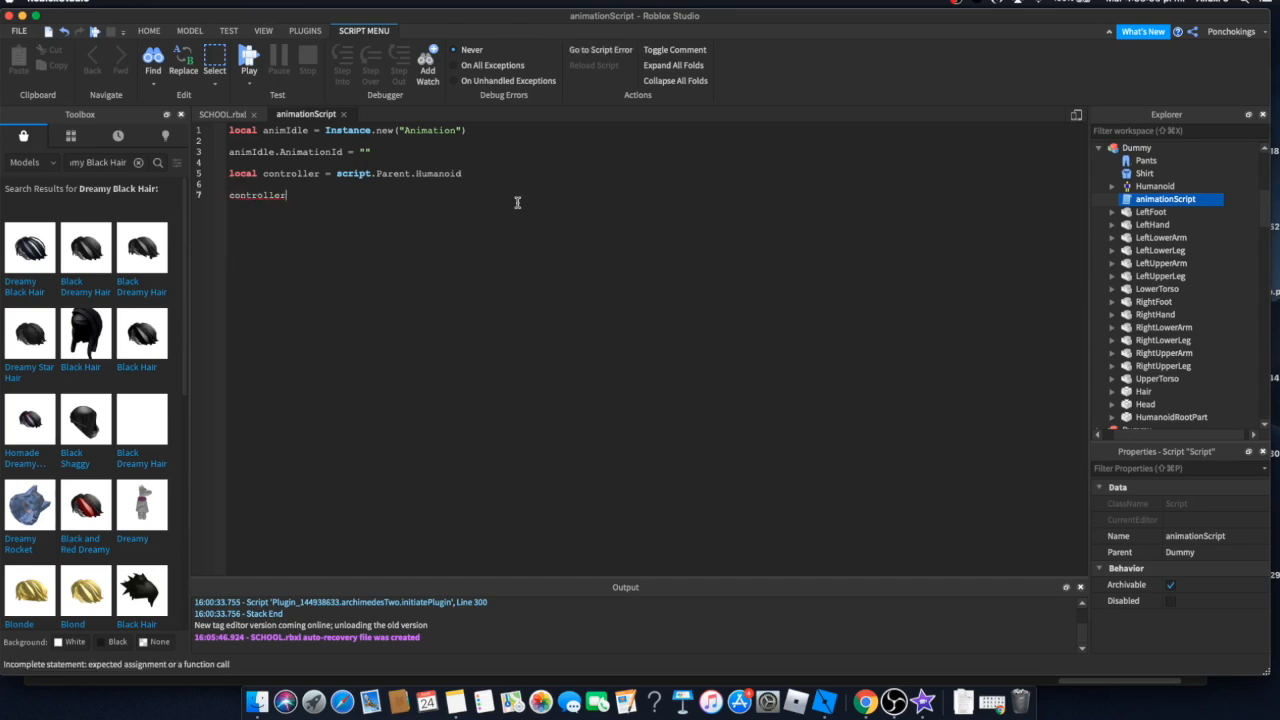
{"action": "type", "text": ":Load"}
{"action": "key", "text": "Tab"}
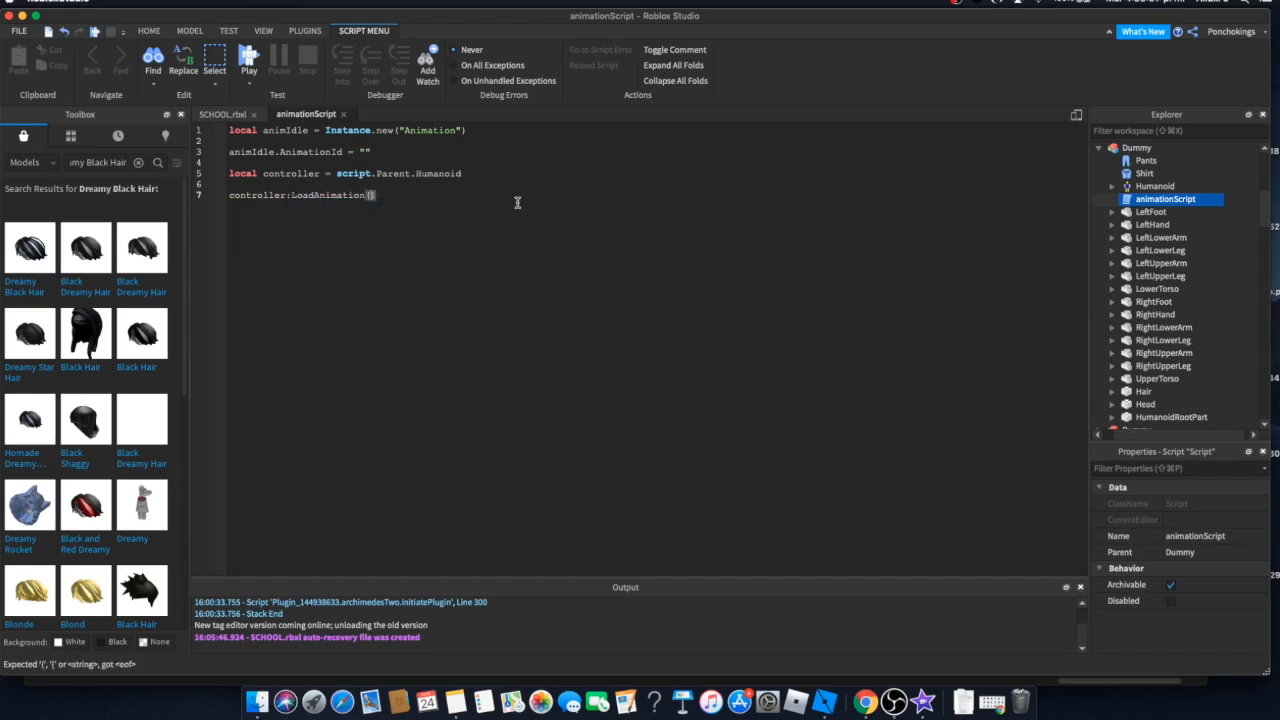
{"action": "type", "text": "an"}
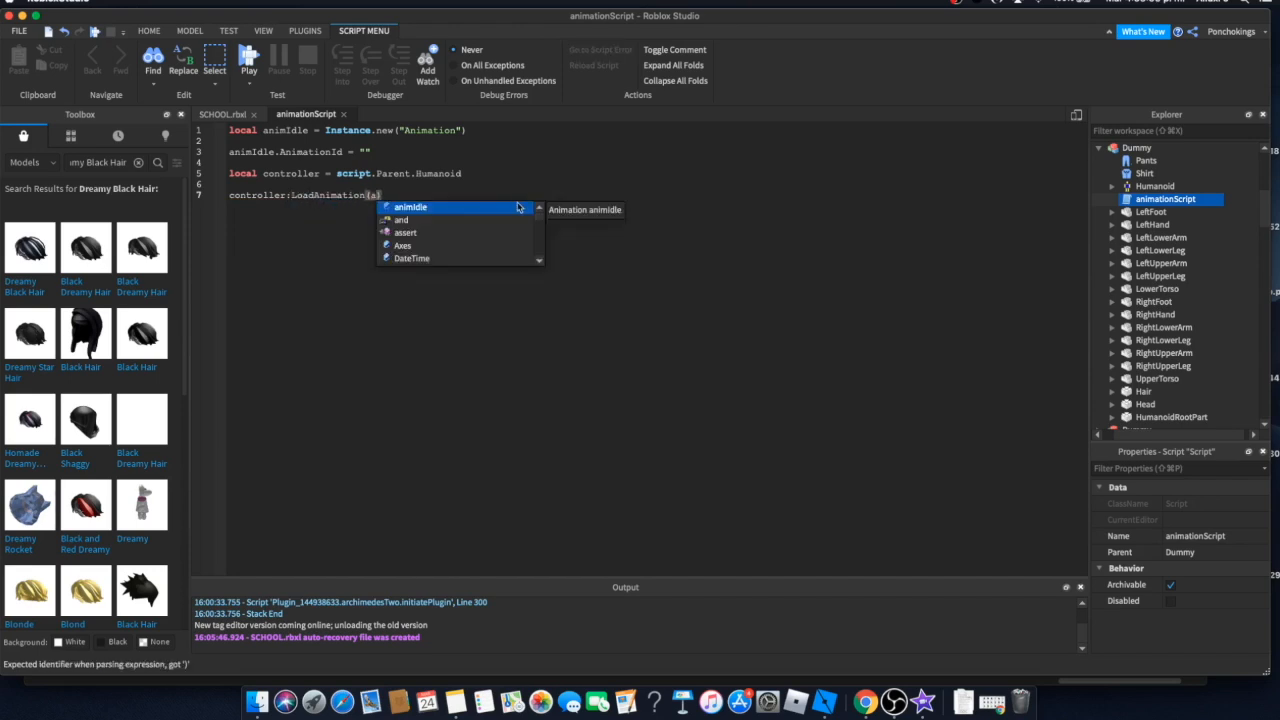
{"action": "key", "text": "Tab"}
{"action": "type", "text": "):P"}
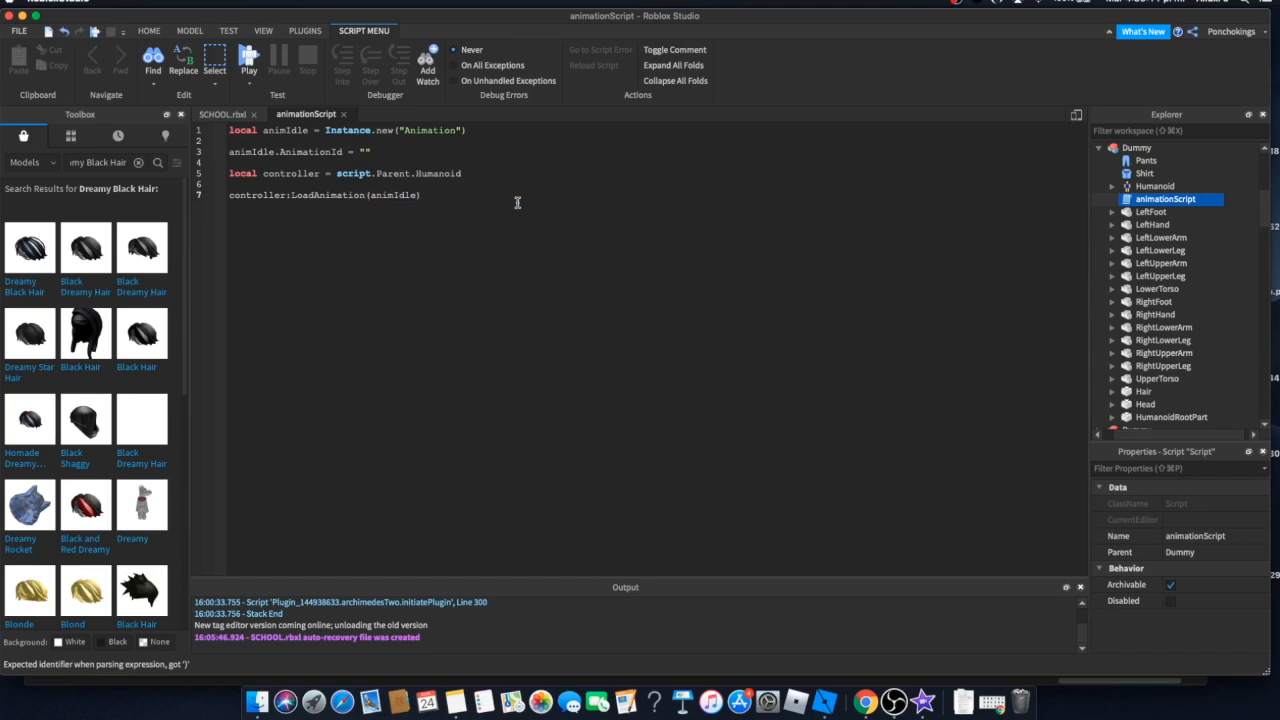
{"action": "type", "text": "lay()"}
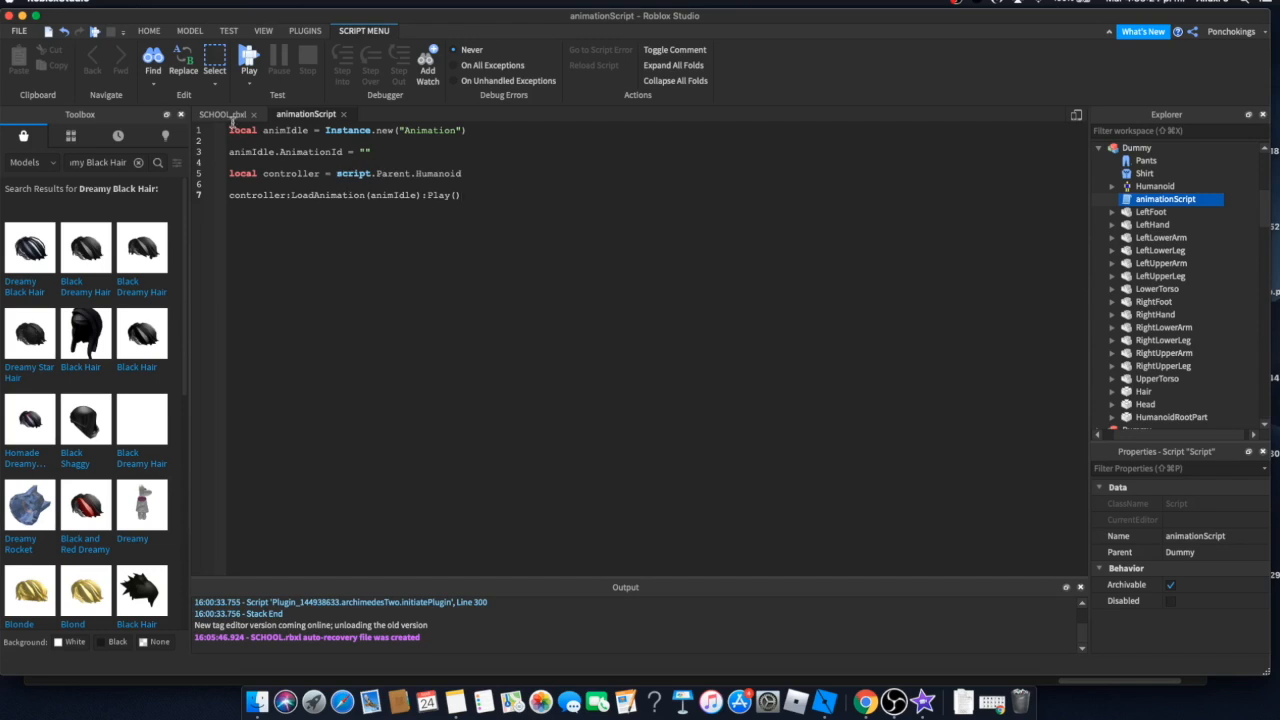
{"action": "scroll", "coordinate": [1160, 250], "scroll_direction": "up", "scroll_amount": 3}
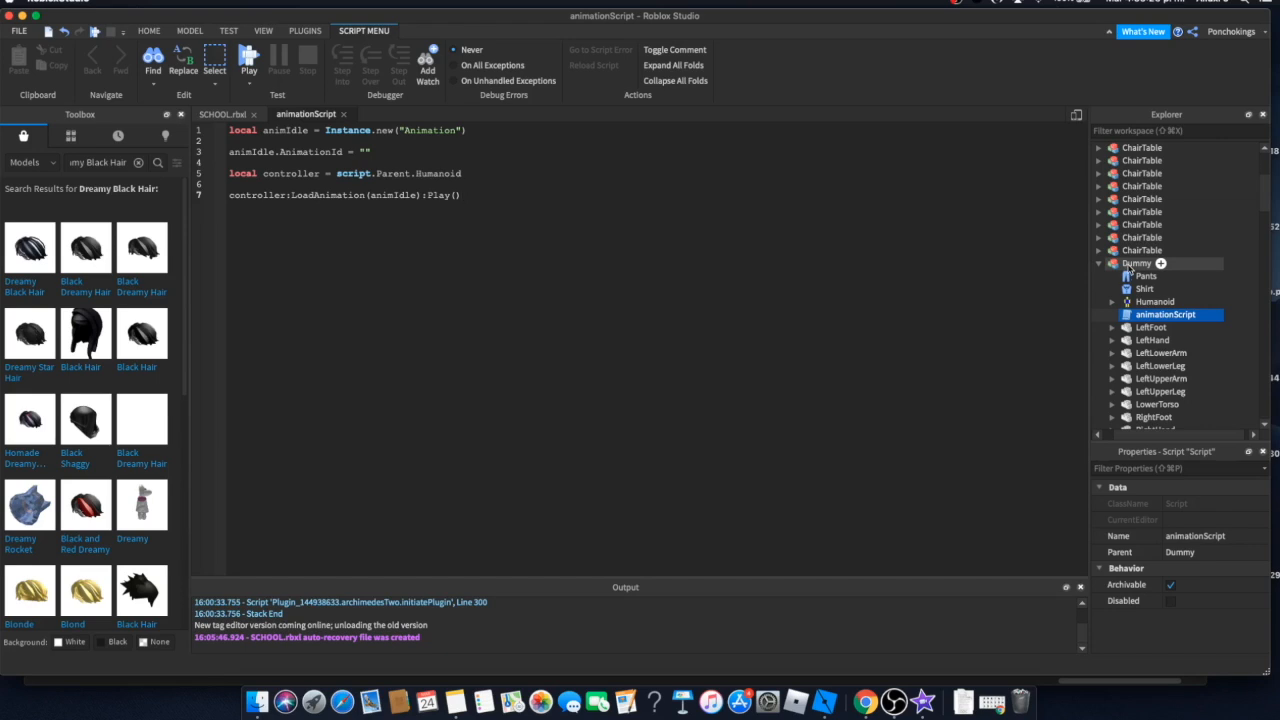
{"action": "left_click", "coordinate": [220, 114]}
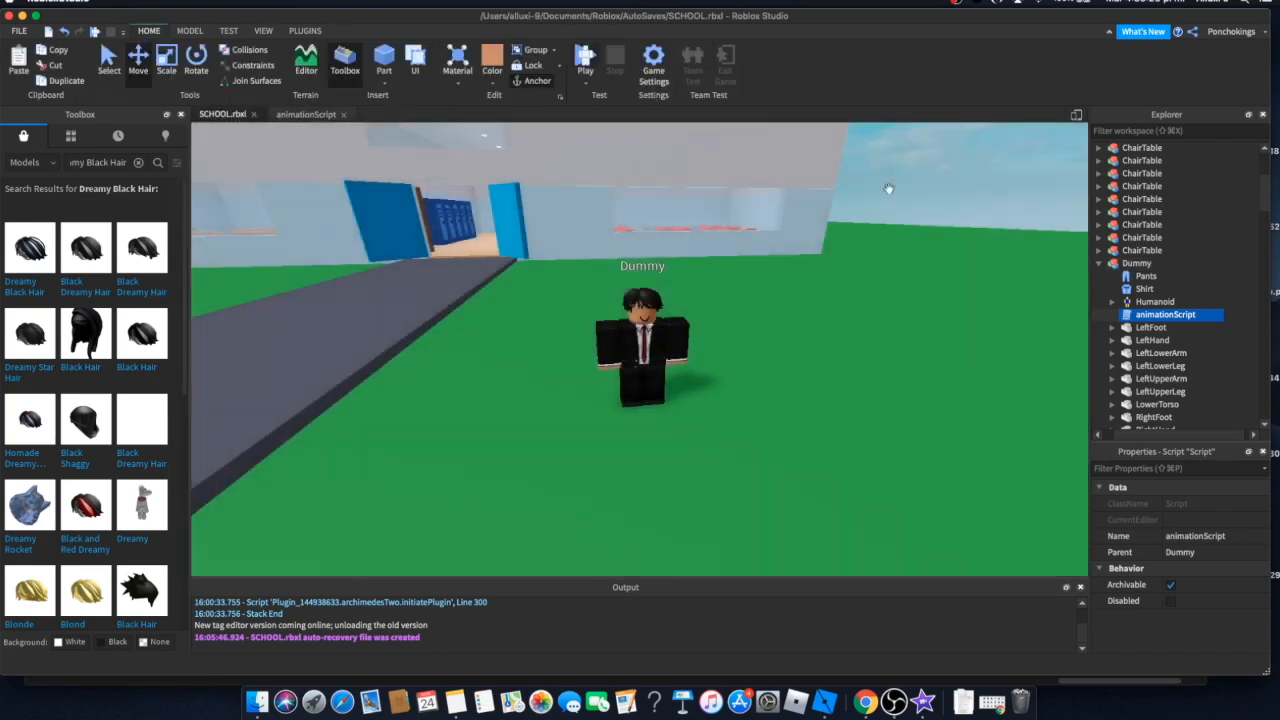
{"action": "left_click", "coordinate": [306, 114]}
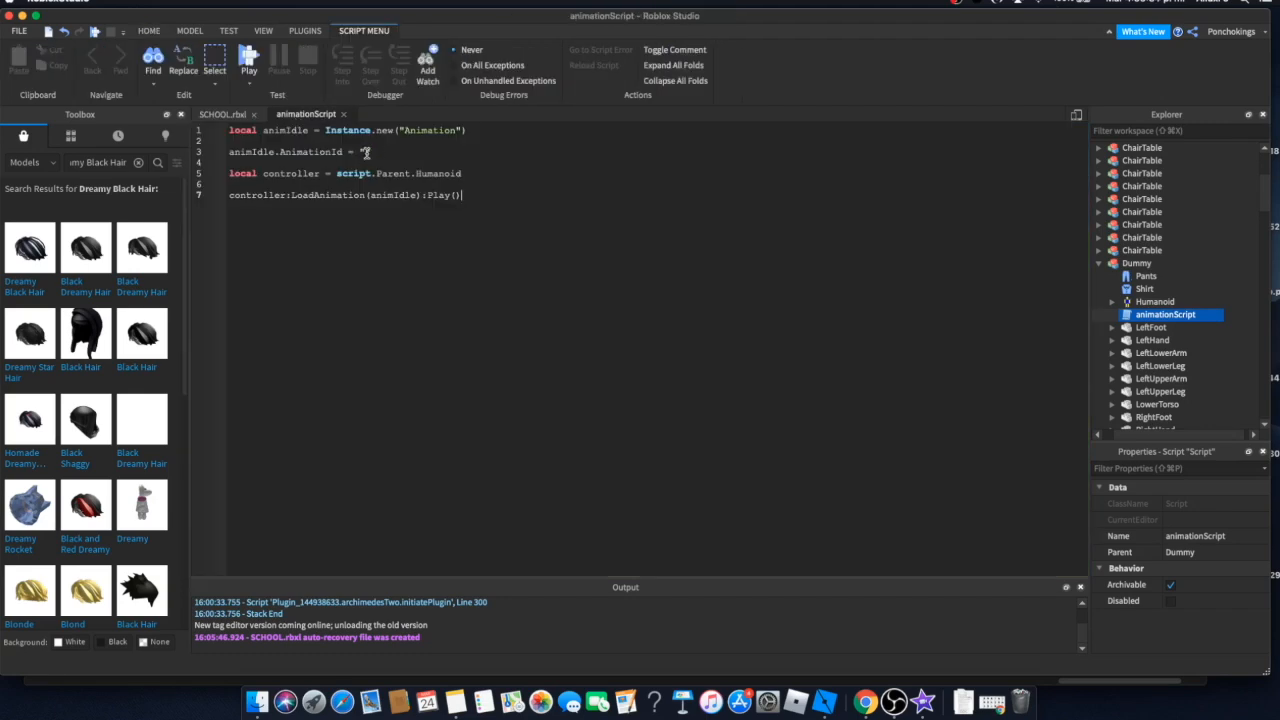
{"action": "left_click", "coordinate": [222, 114]}
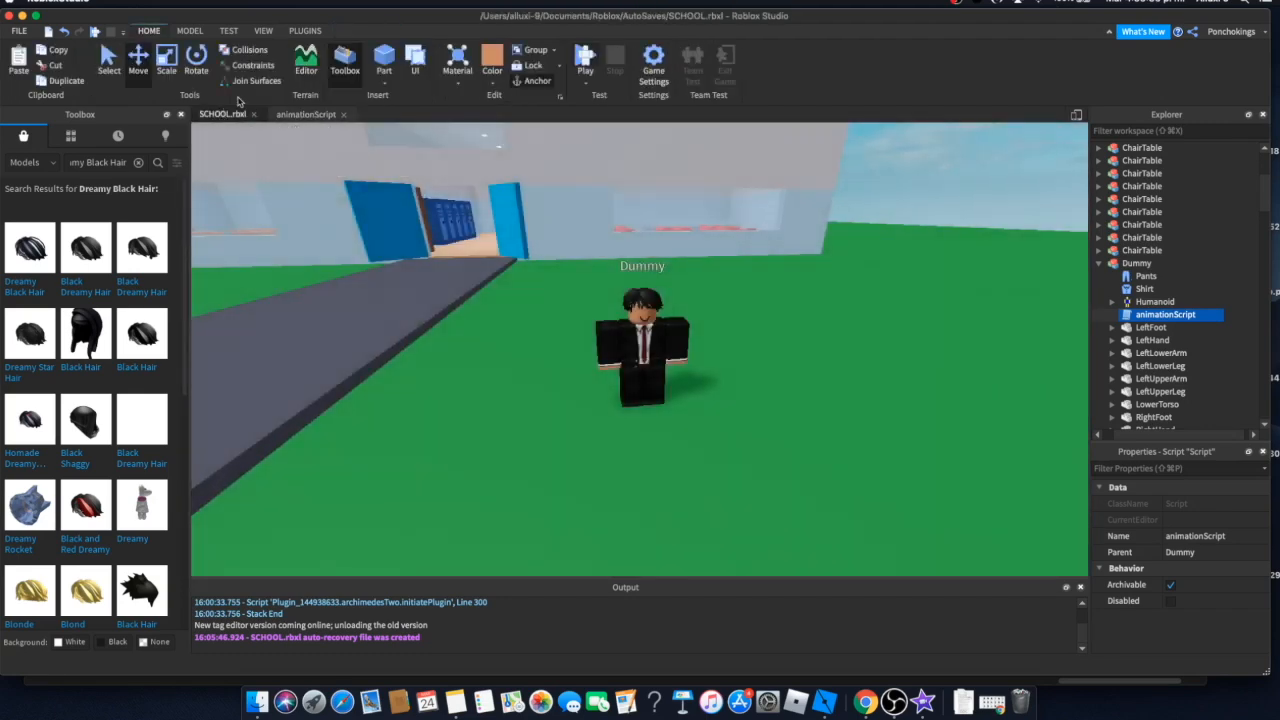
{"action": "left_click", "coordinate": [300, 115]}
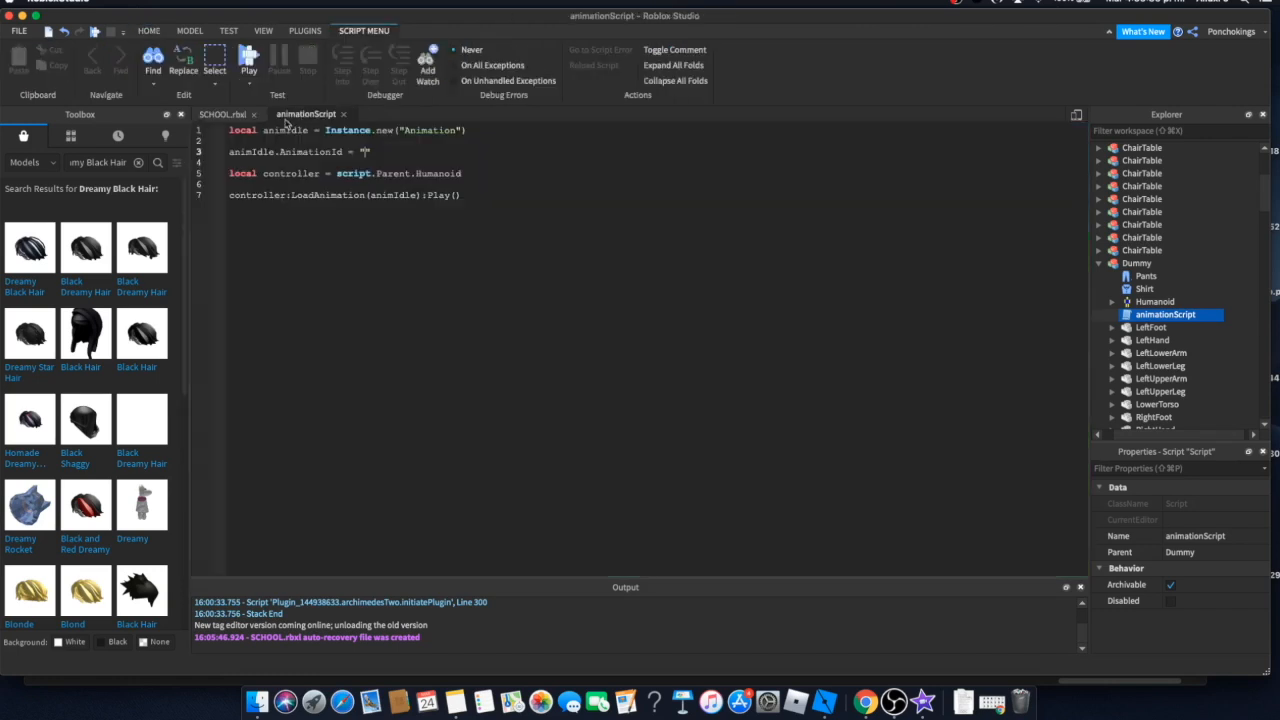
- Start a play test and walk the player's avatar next to the suited Dummy, facing the camera
{"action": "left_click", "coordinate": [229, 30]}
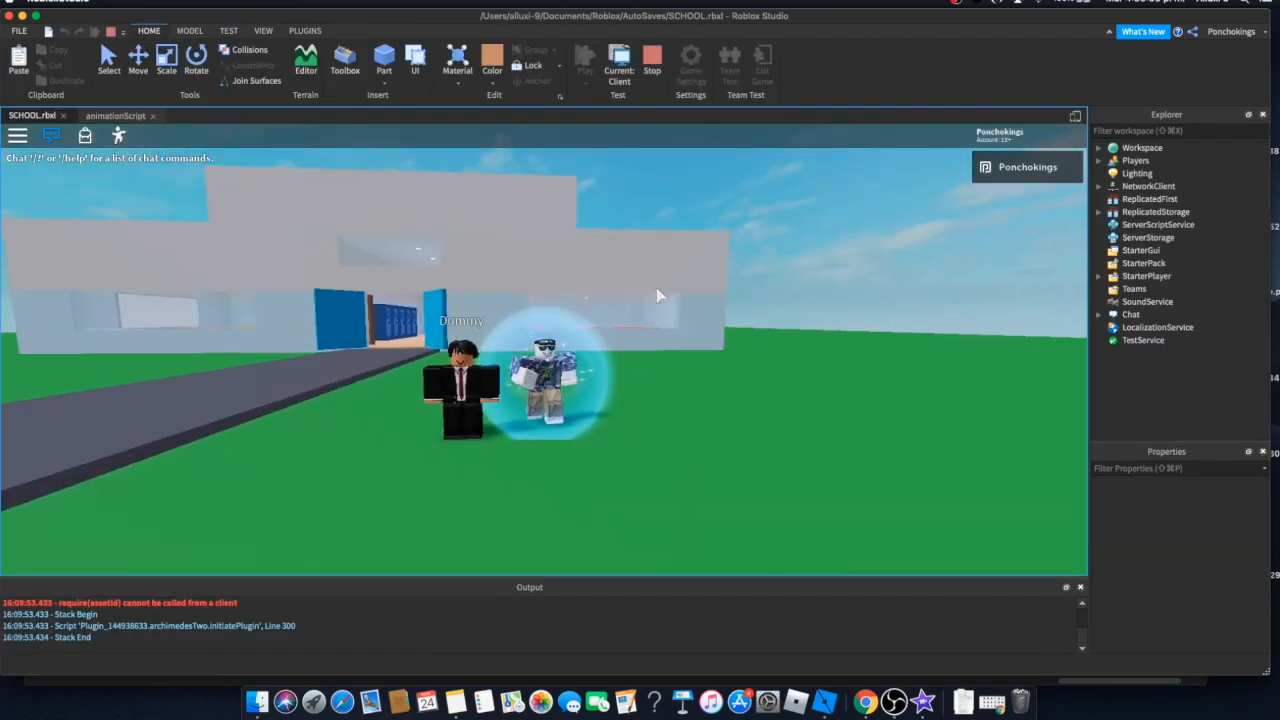
{"action": "scroll", "coordinate": [658, 295], "scroll_direction": "up", "scroll_amount": 3}
{"action": "key", "text": "d"}
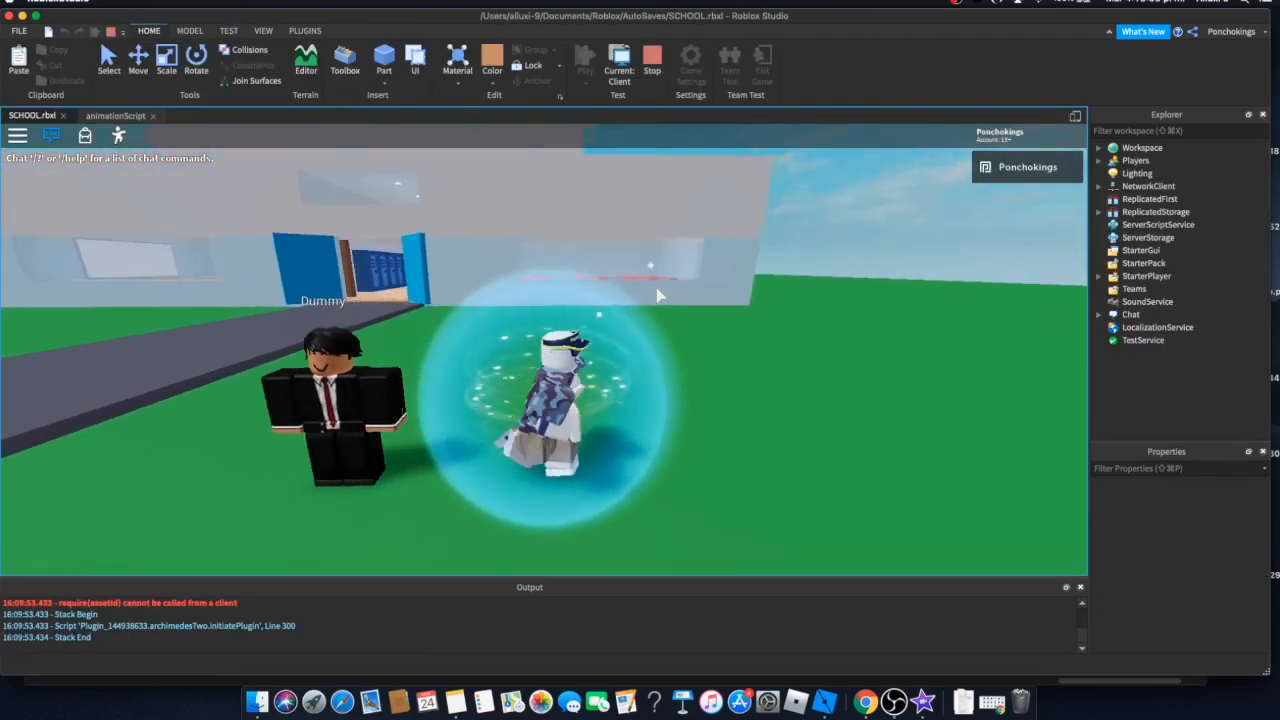
{"action": "key", "text": "s"}
{"action": "right_click_drag", "start_coordinate": [657, 295], "coordinate": [657, 295]}
{"action": "key", "text": "s"}
{"action": "right_click_drag", "start_coordinate": [598, 446], "coordinate": [598, 446]}
{"action": "scroll", "coordinate": [598, 446], "scroll_direction": "up", "scroll_amount": 2}
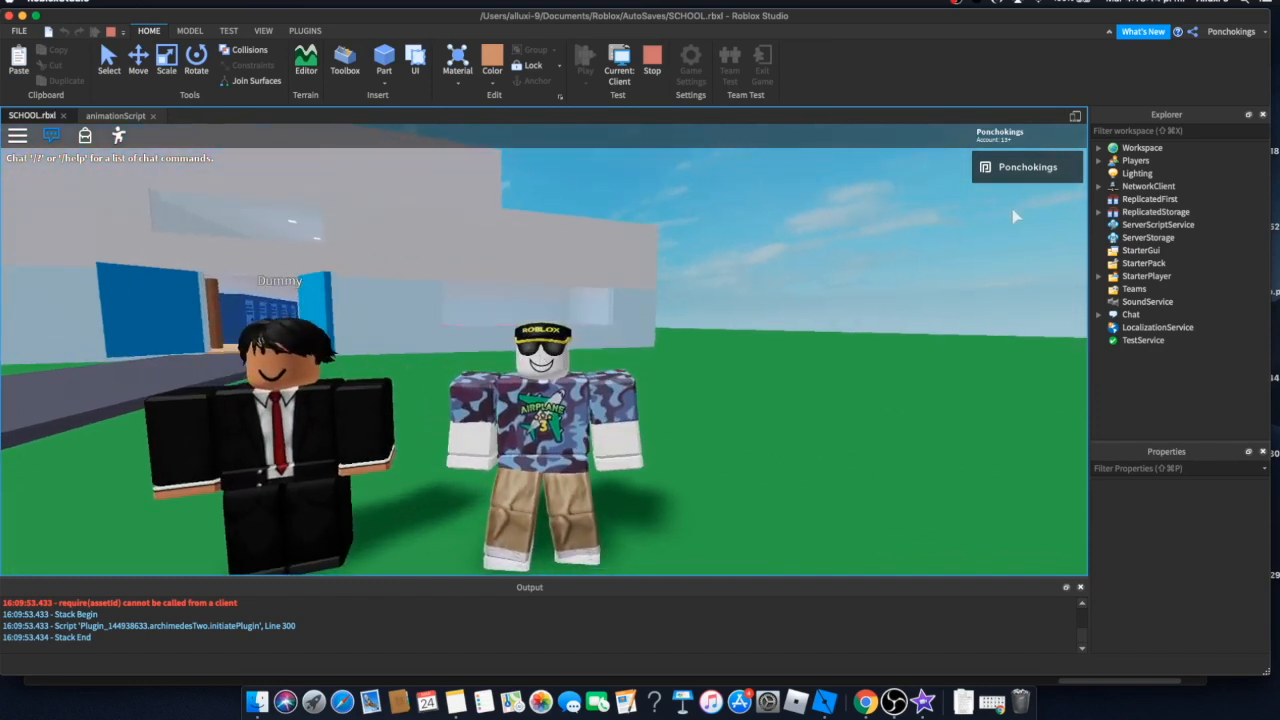
- Expand the player's character model in the running Workspace and open its Animate script's children
{"action": "left_click", "coordinate": [1099, 148]}
{"action": "scroll", "coordinate": [1120, 220], "scroll_direction": "down", "scroll_amount": 7}
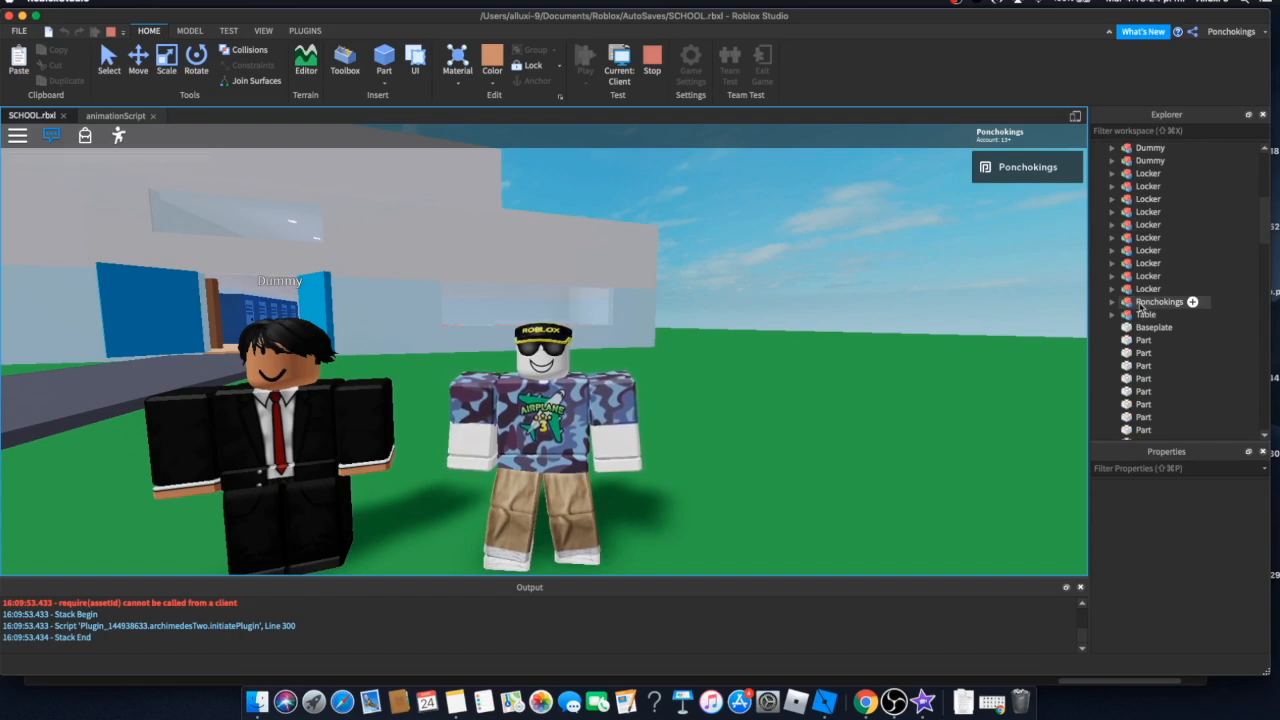
{"action": "left_click", "coordinate": [1112, 304]}
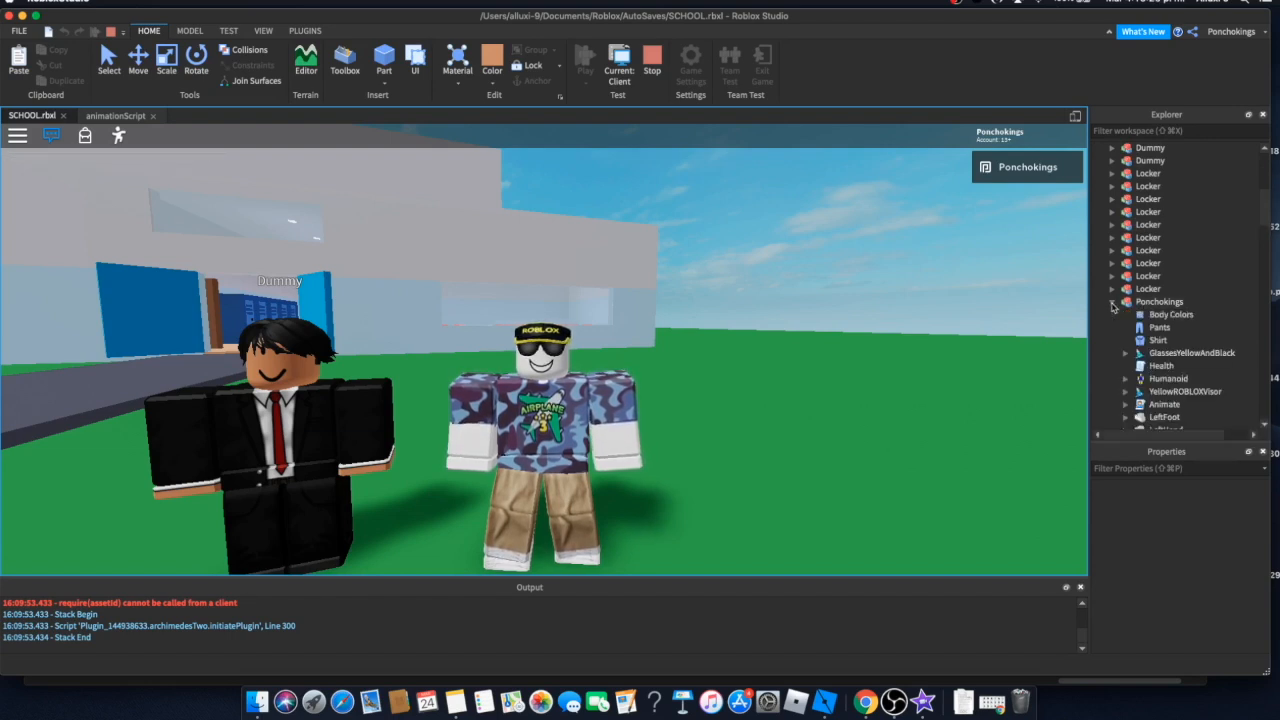
{"action": "scroll", "coordinate": [1126, 316], "scroll_direction": "down", "scroll_amount": 3}
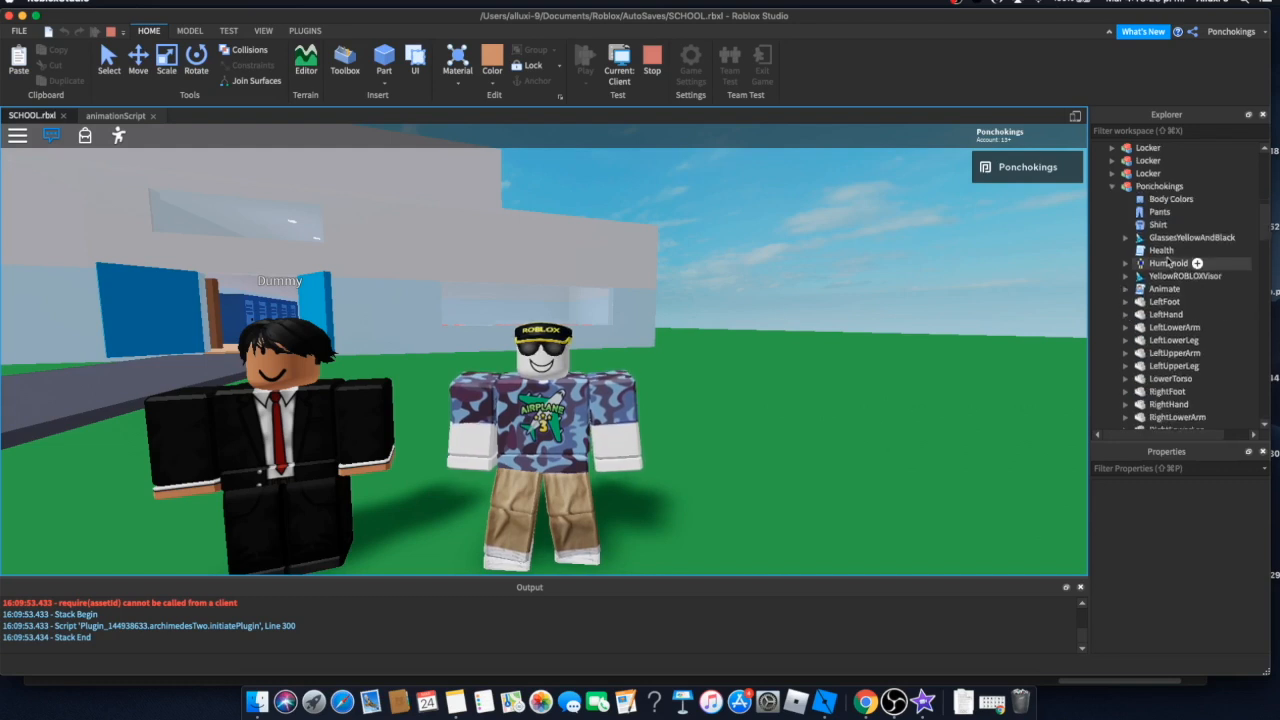
{"action": "left_click", "coordinate": [1126, 290]}
{"action": "scroll", "coordinate": [1170, 300], "scroll_direction": "down", "scroll_amount": 3}
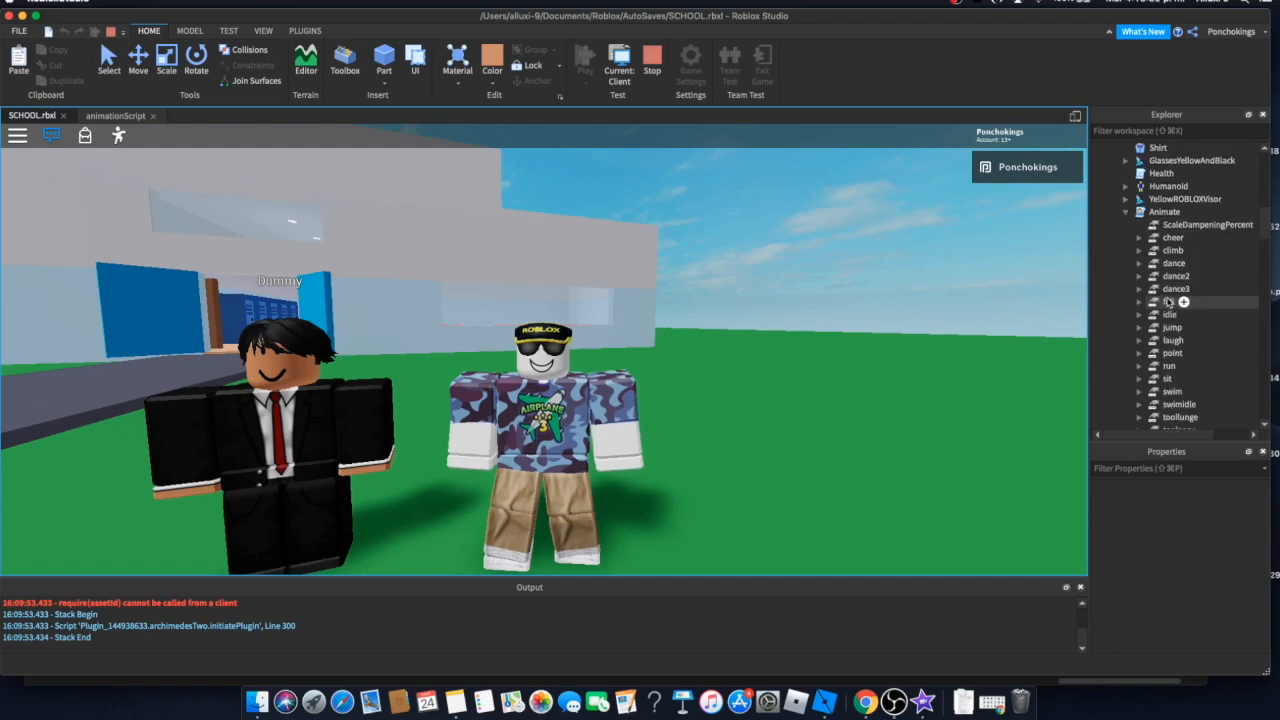
- Copy the AnimationId of Animation1 from the idle group of the player's Animate script
{"action": "scroll", "coordinate": [1174, 298], "scroll_direction": "down", "scroll_amount": 2}
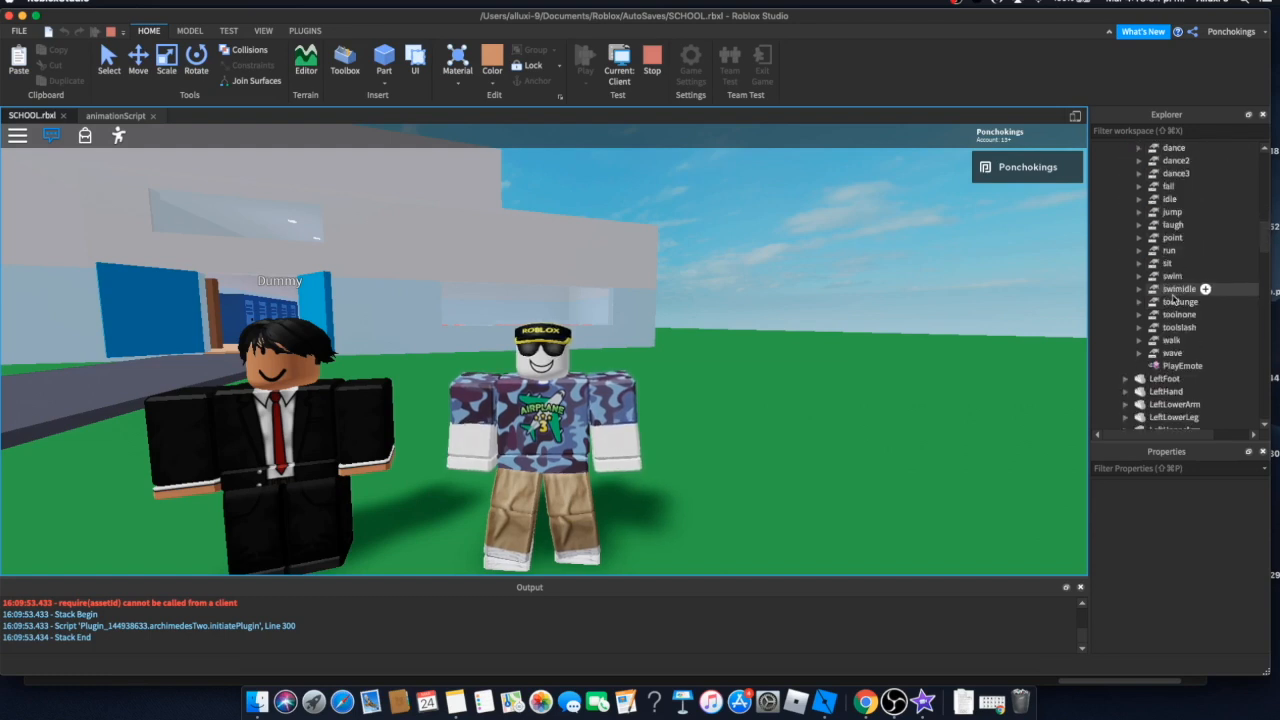
{"action": "scroll", "coordinate": [1167, 323], "scroll_direction": "up", "scroll_amount": 2}
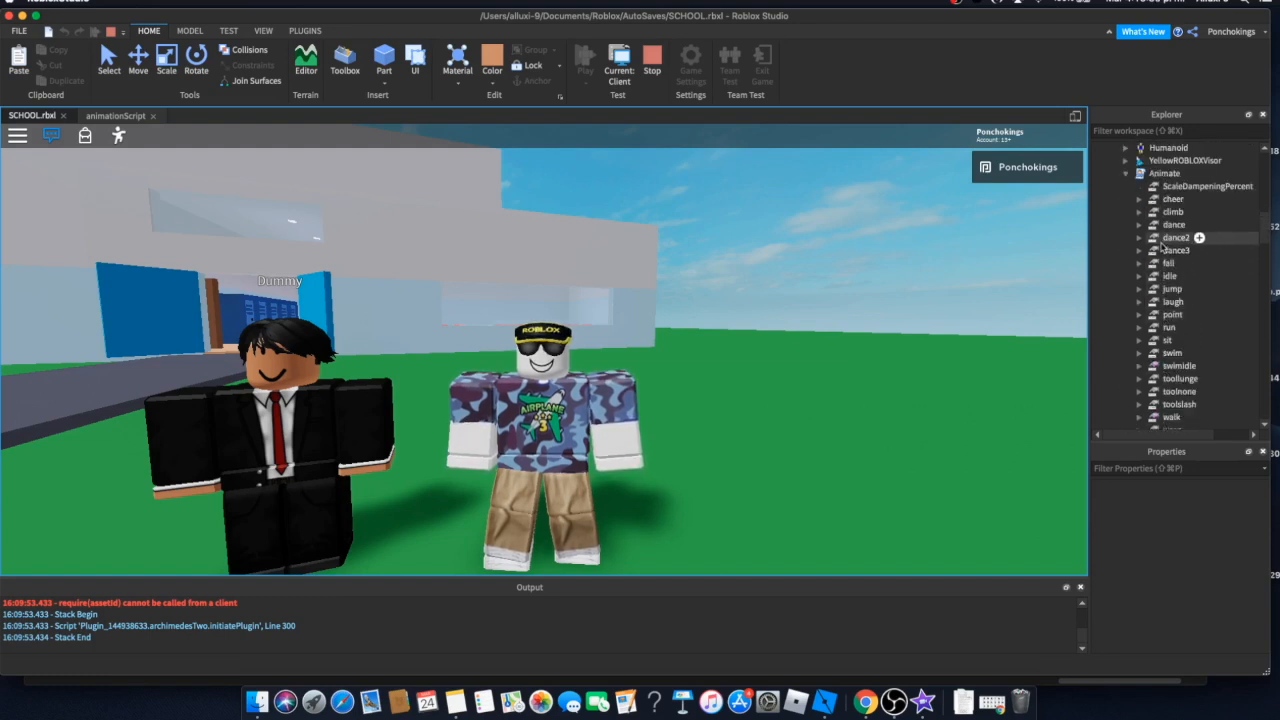
{"action": "left_click", "coordinate": [1139, 277]}
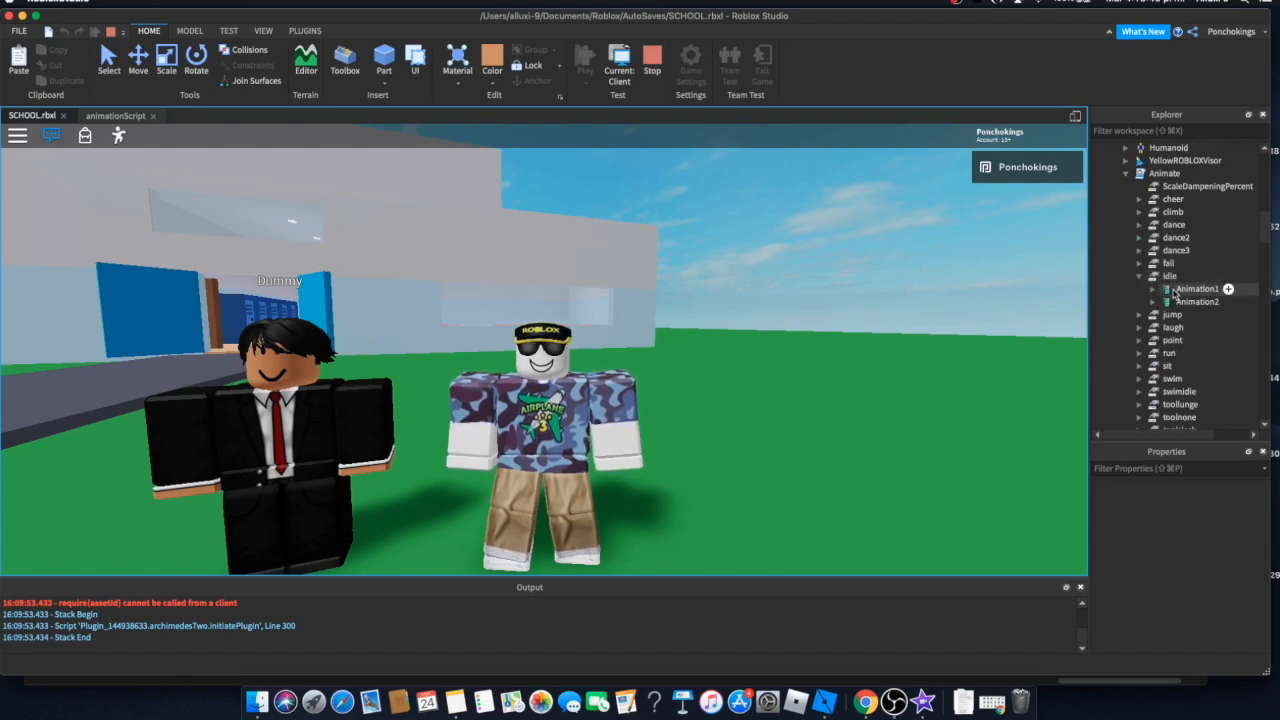
{"action": "left_click", "coordinate": [1176, 290]}
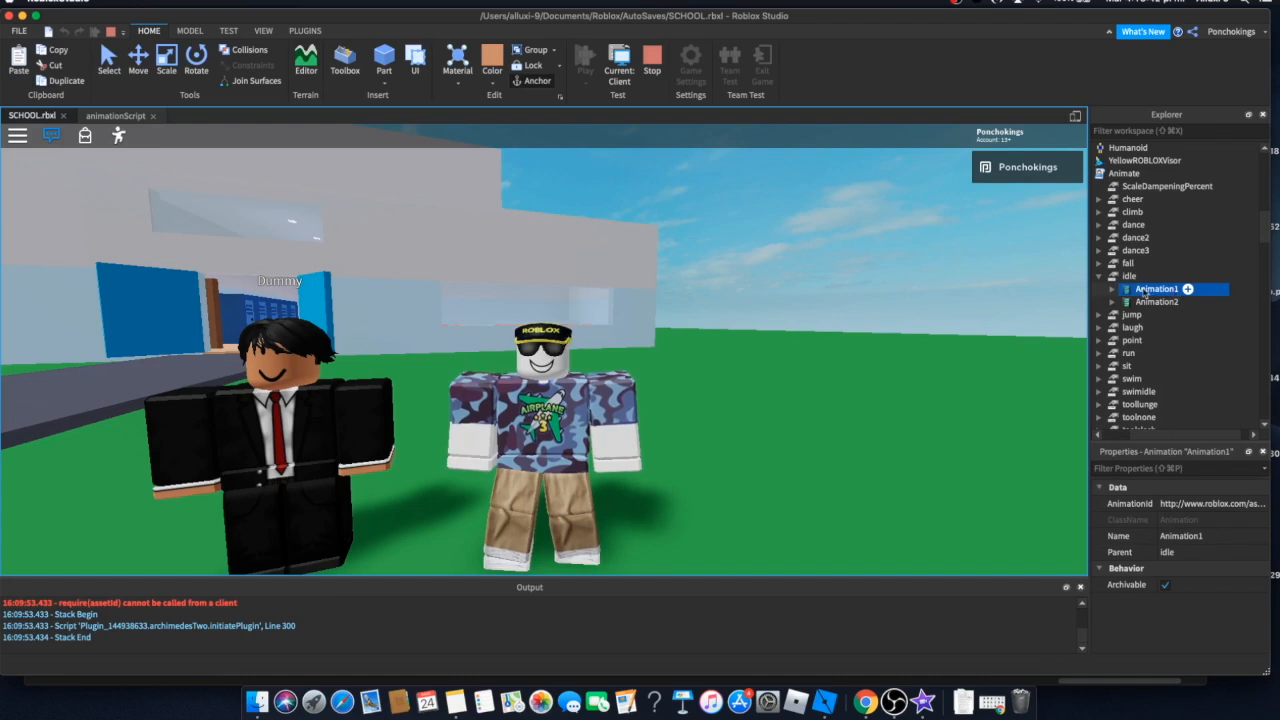
{"action": "left_click", "coordinate": [1166, 502]}
{"action": "left_click", "coordinate": [1174, 505]}
{"action": "key", "text": "super+c"}
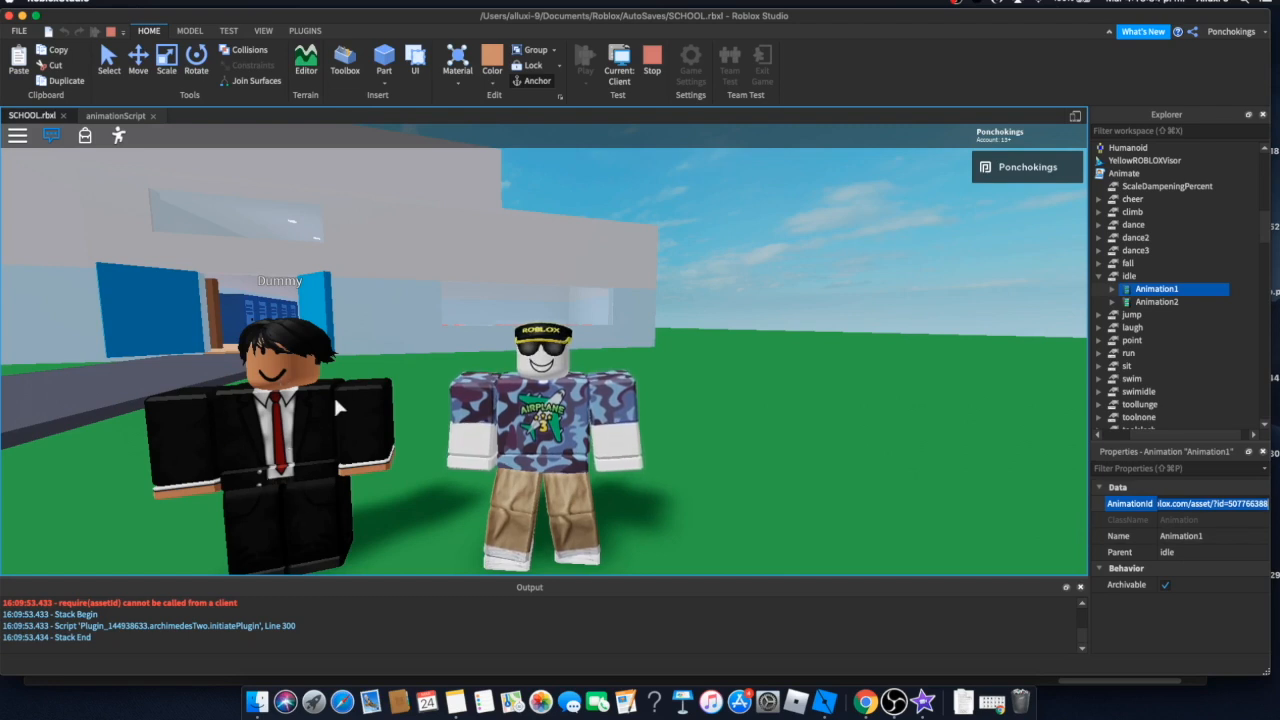
{"action": "left_click", "coordinate": [651, 66]}
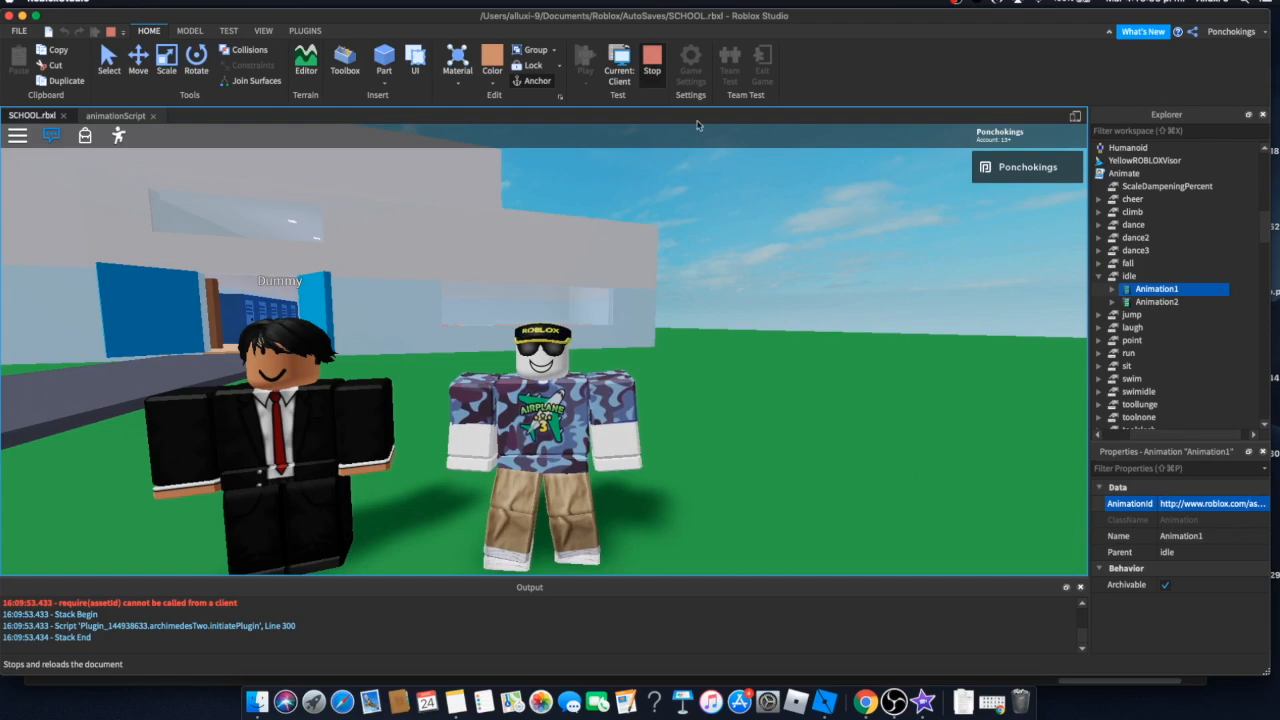
{"action": "right_click_drag", "start_coordinate": [716, 286], "coordinate": [762, 270]}
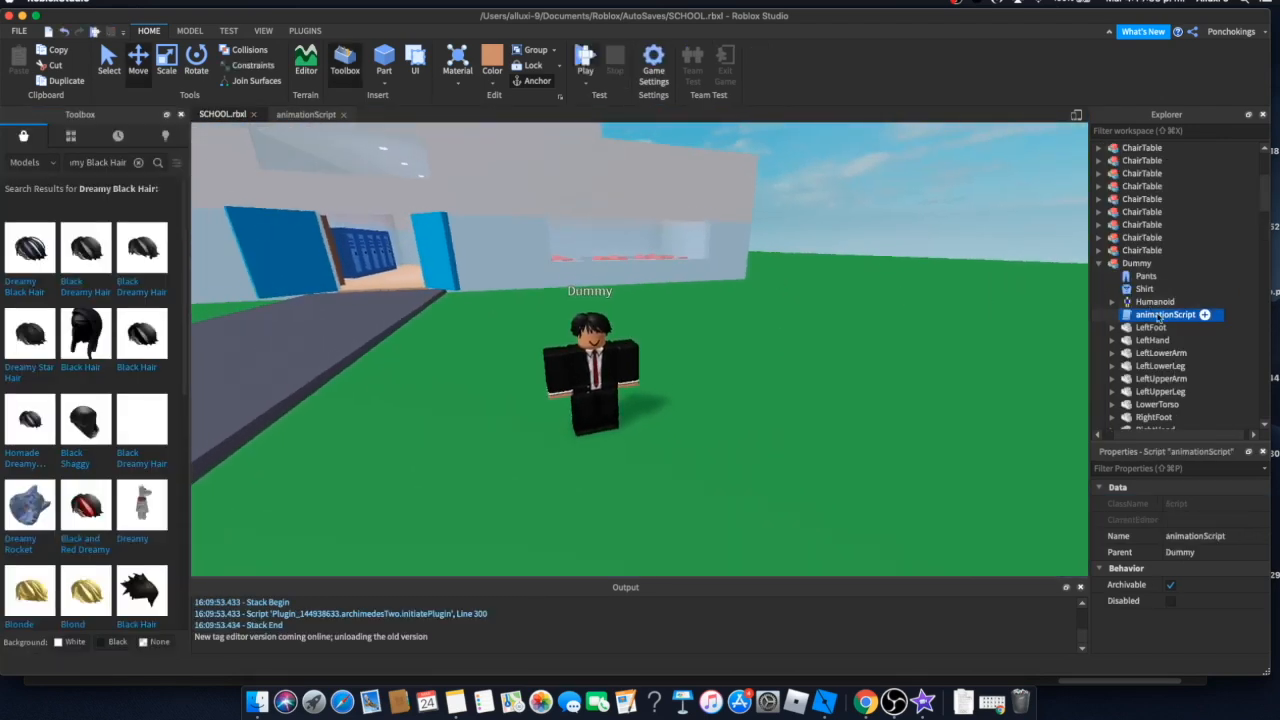
{"action": "double_click", "coordinate": [1159, 316]}
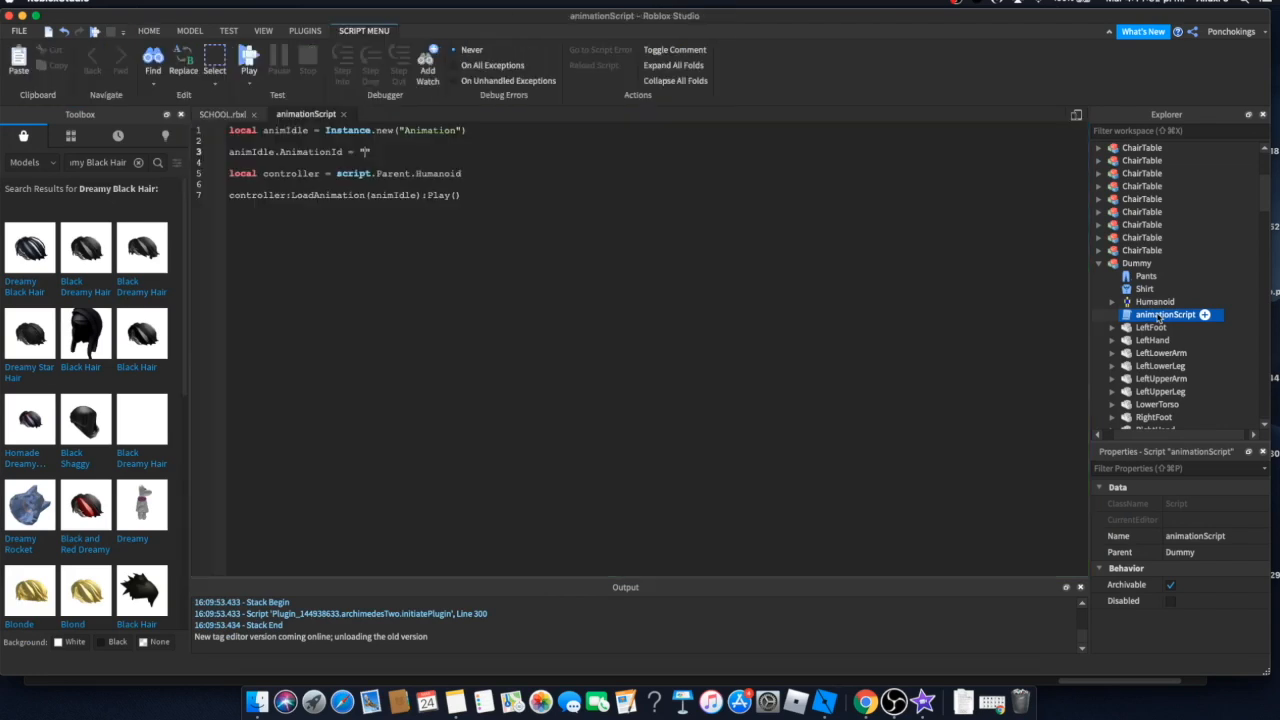
{"action": "left_click", "coordinate": [366, 151]}
{"action": "key", "text": "super+v"}
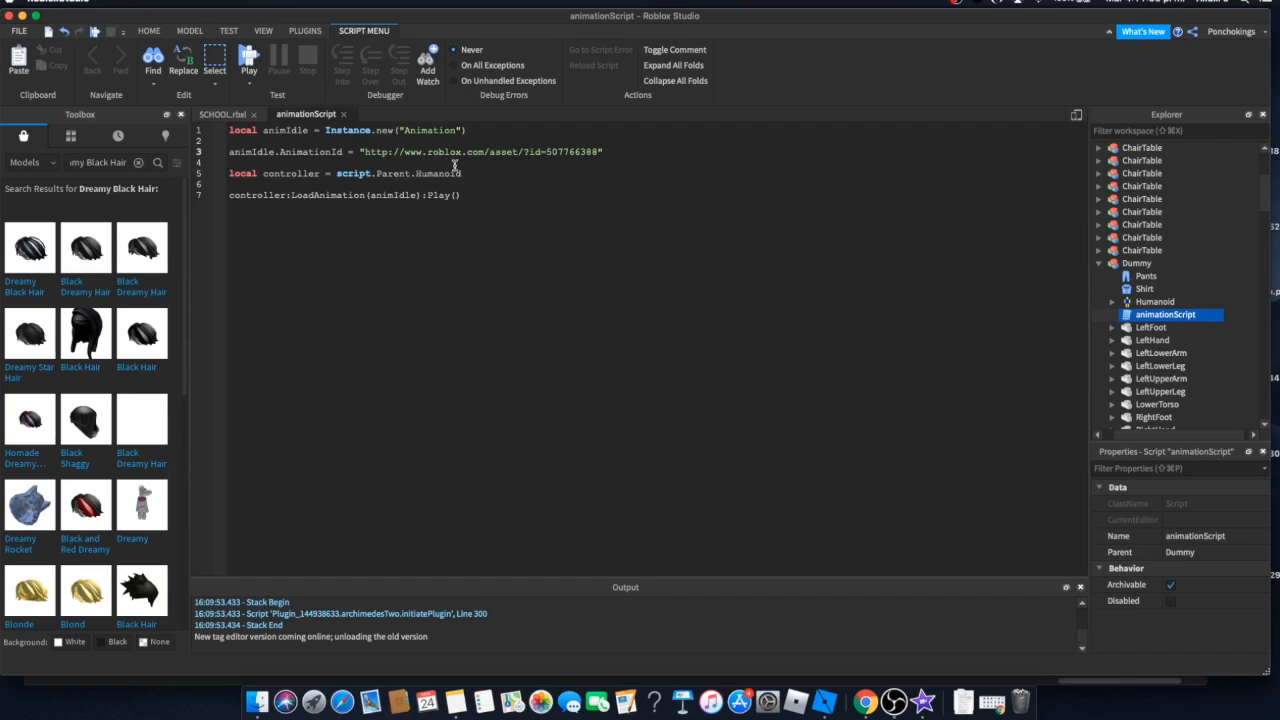
- Play-test the school scene and walk the avatar around the Teacher to check its idle animation
{"action": "left_click", "coordinate": [222, 114]}
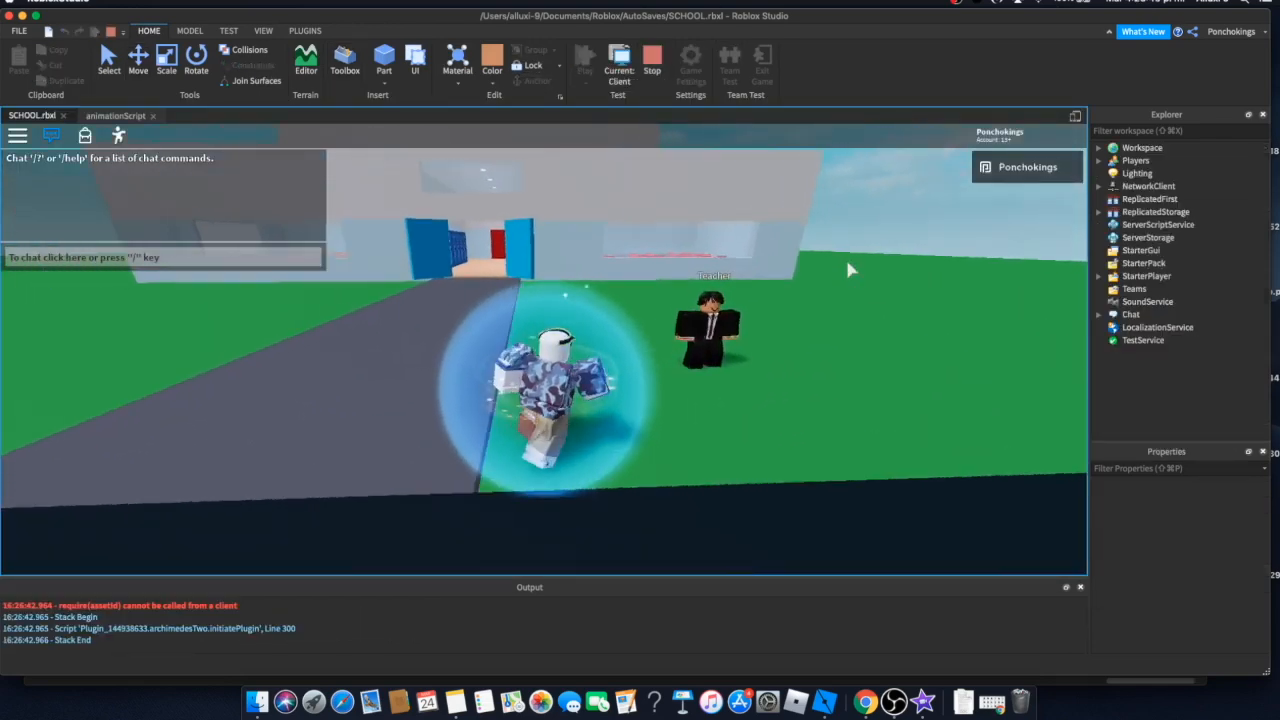
{"action": "right_click_drag", "start_coordinate": [847, 262], "coordinate": [848, 270]}
{"action": "key", "text": "s"}
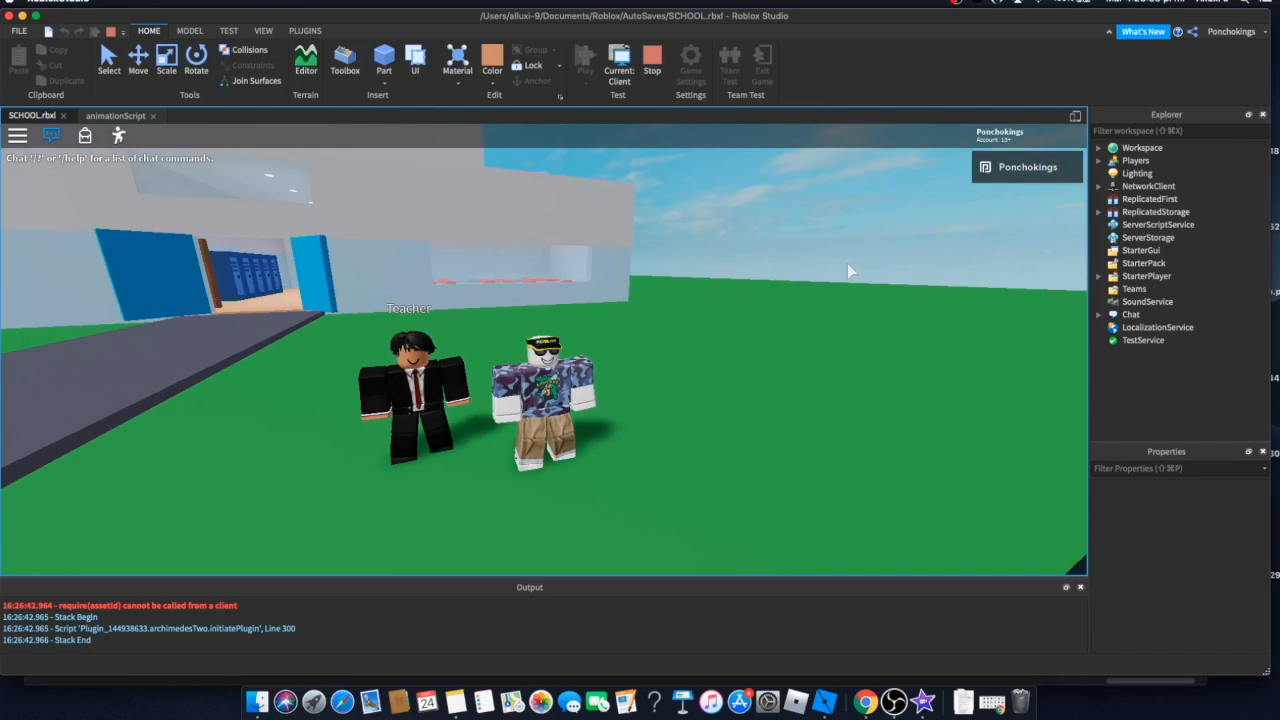
{"action": "right_click_drag", "start_coordinate": [847, 263], "coordinate": [813, 289]}
{"action": "key", "text": "s"}
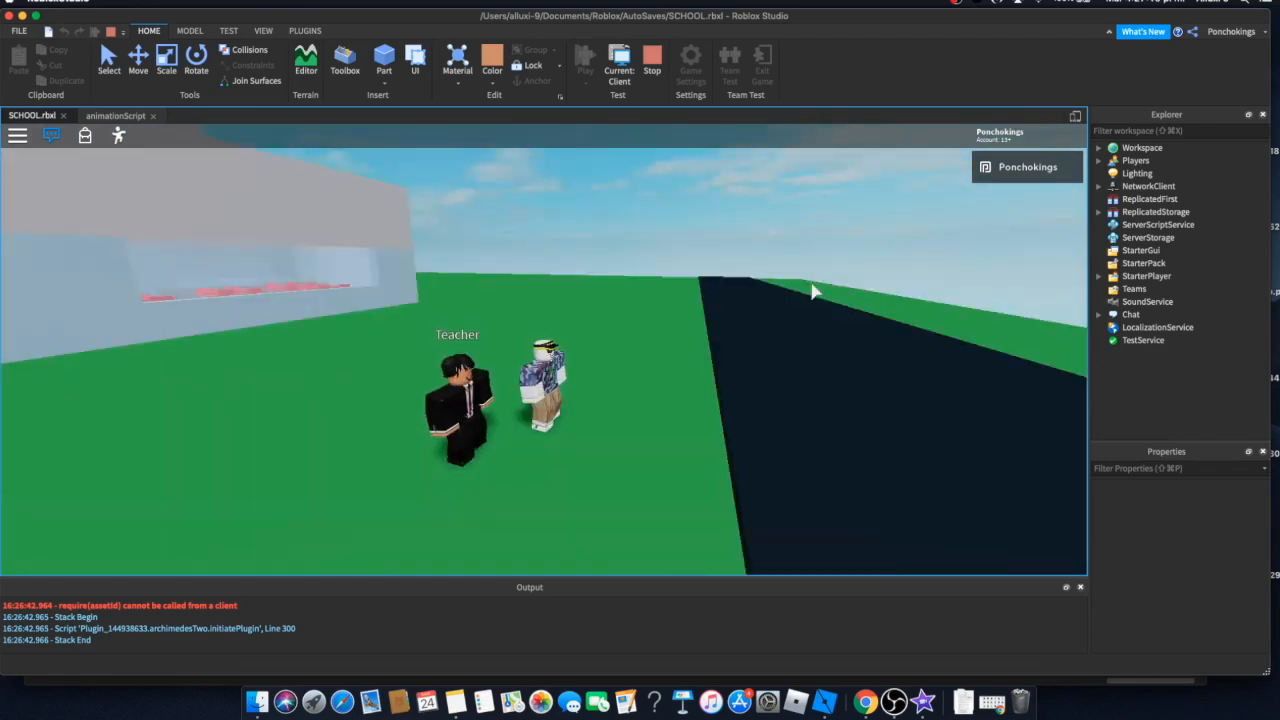
{"action": "key", "text": "s"}
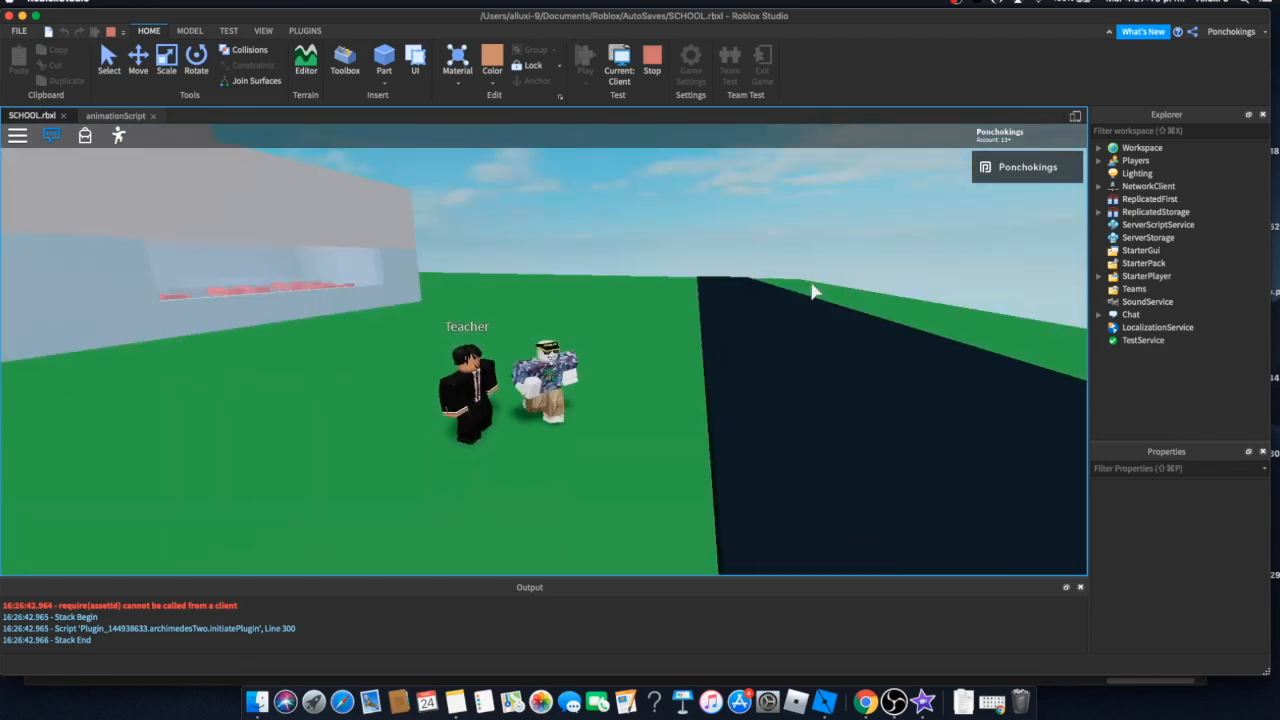